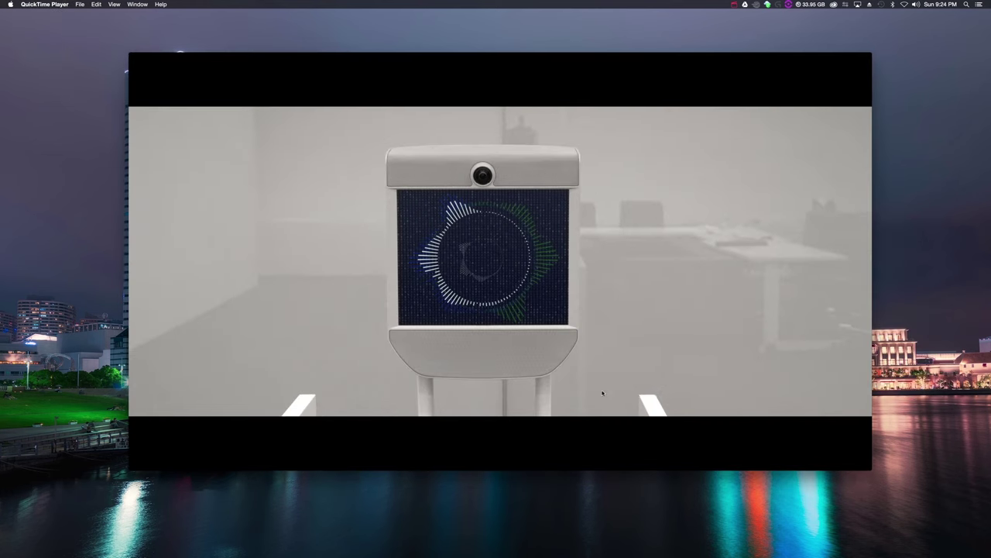
Scrub Digital Jeopardy_Draft 4.mov between the contestants at 00:47 and the robot visualizer frames.
mouse_move(450, 129)
mouse_move(423, 413)
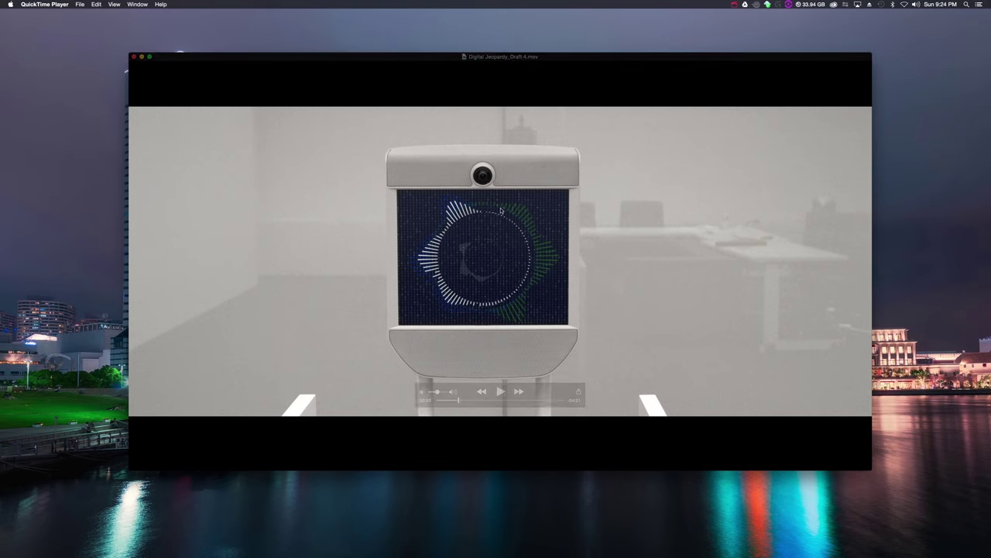
left_click(457, 400)
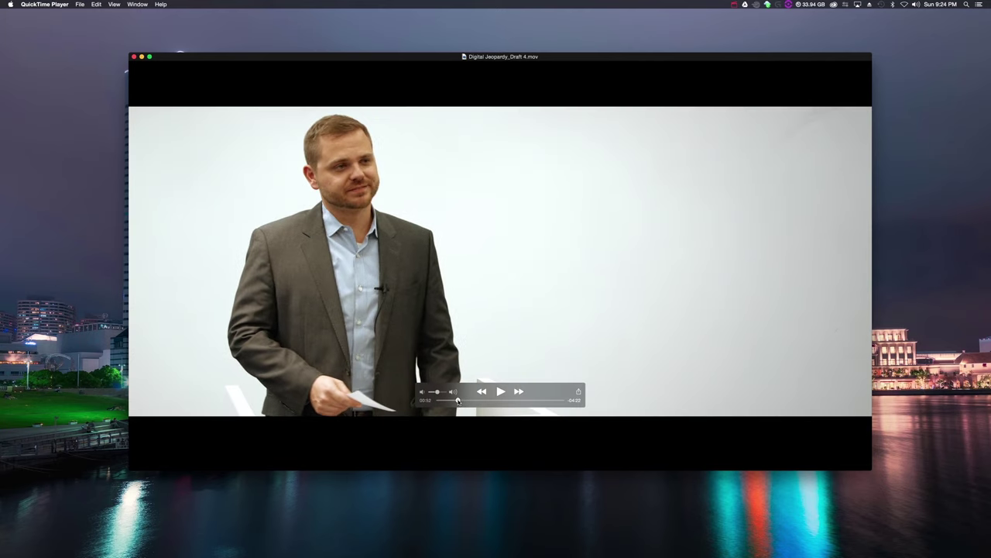
left_click_drag(457, 401, 455, 401)
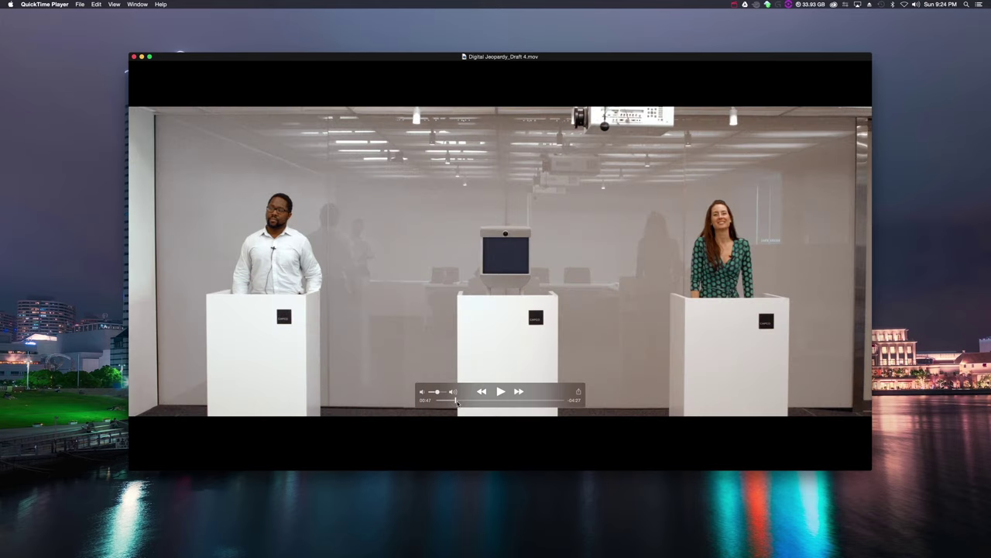
left_click_drag(457, 400, 458, 400)
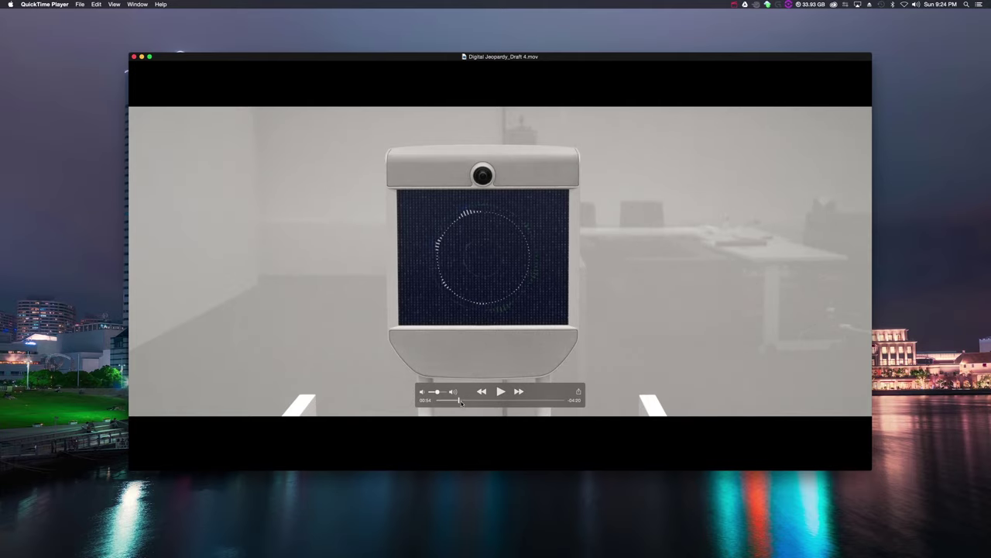
mouse_move(460, 400)
left_mouse_down()
mouse_move(472, 402)
mouse_move(458, 401)
left_mouse_up()
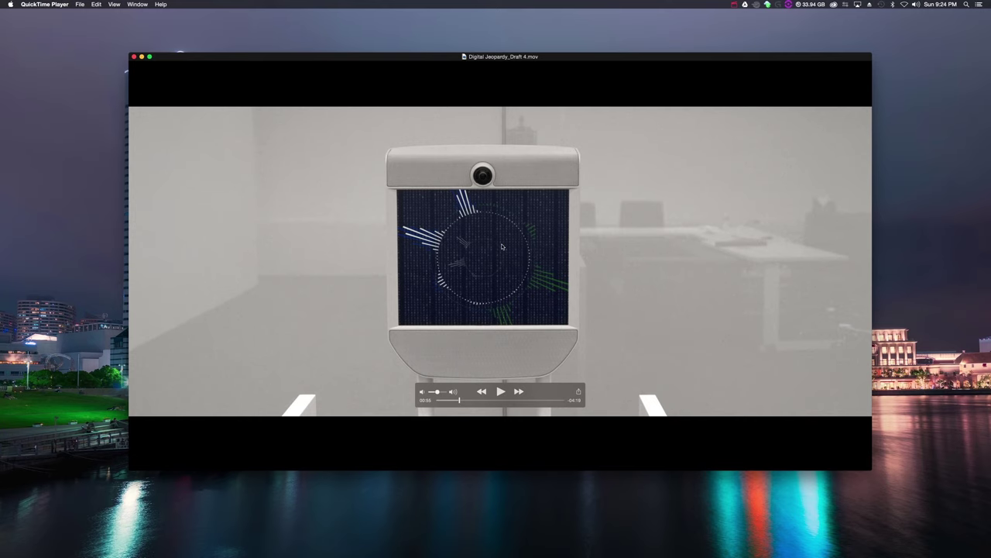
Play the movie from the presenter scene, then pause on the robot close-up with the ring.
left_click_drag(457, 401, 456, 401)
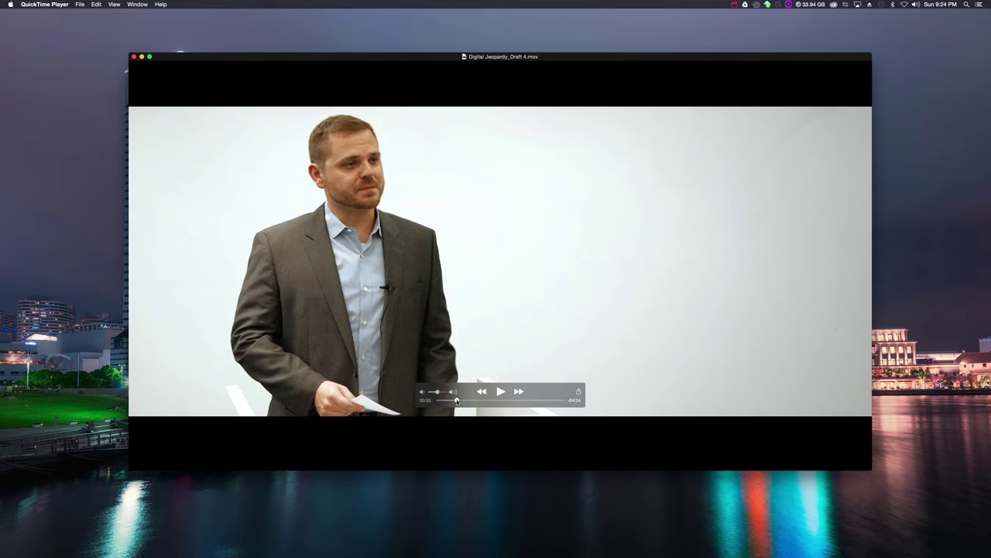
left_click(501, 392)
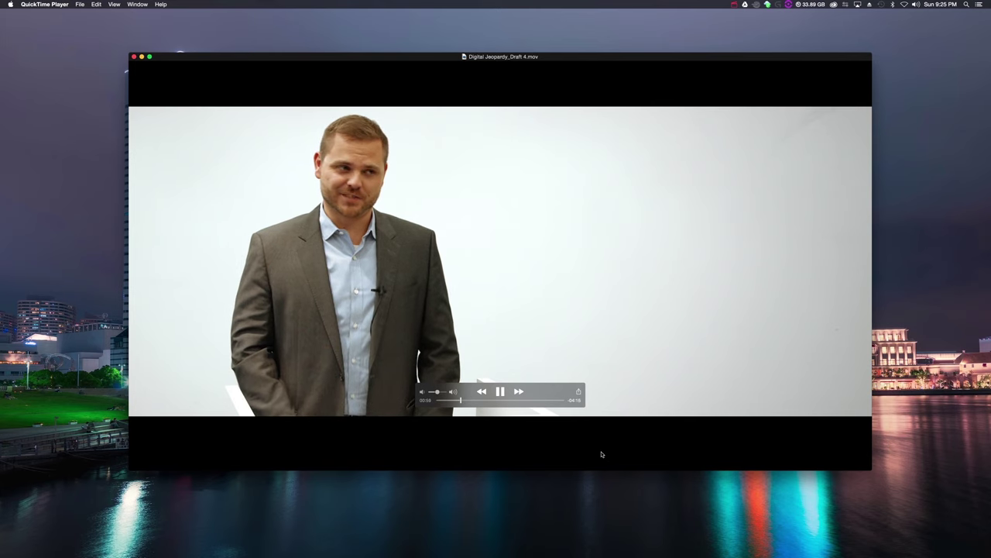
key("space")
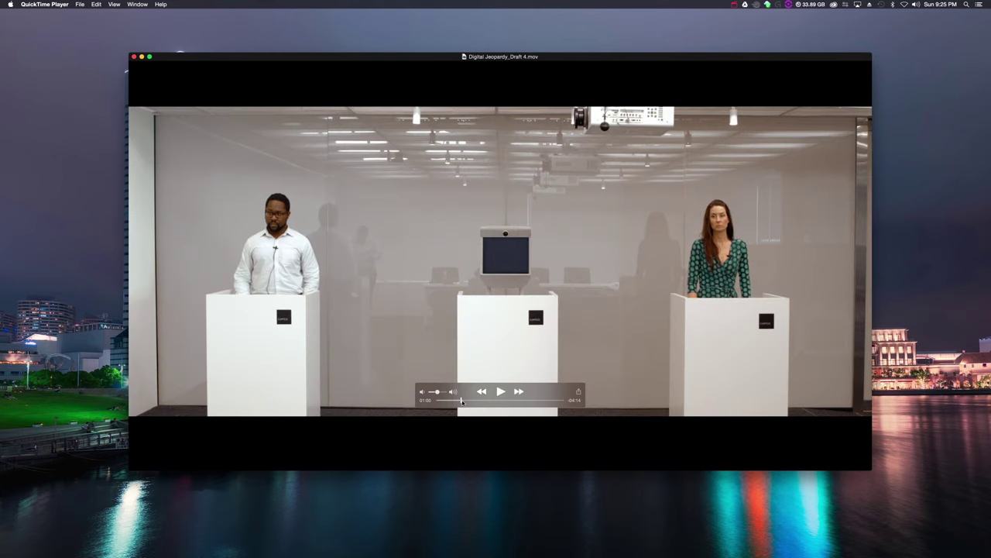
left_click_drag(462, 400, 456, 402)
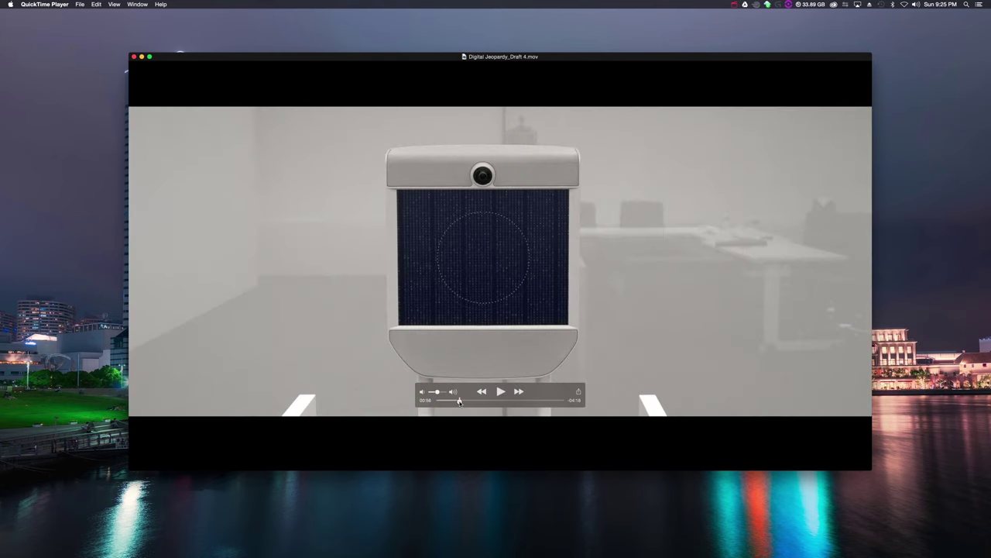
Minimize QuickTime and create a 1920×1080, 59.94 fps, 40-second composition named Audio V.
left_click(141, 58)
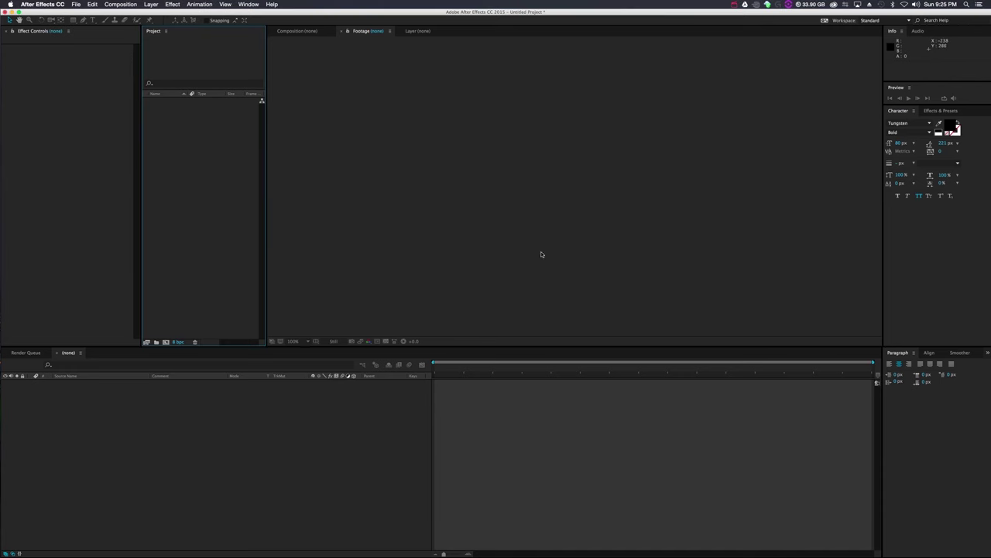
left_click(599, 160)
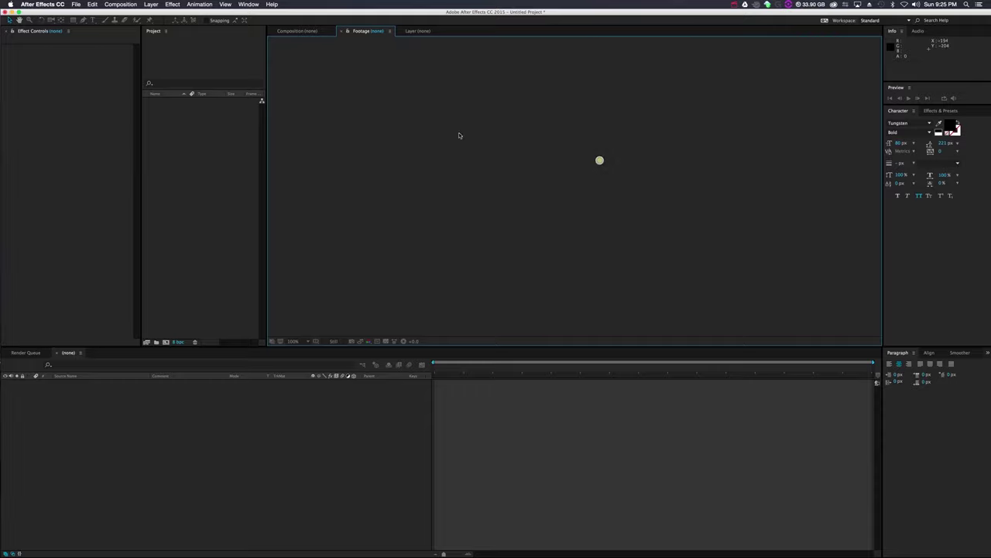
left_click(206, 123)
right_click(169, 117)
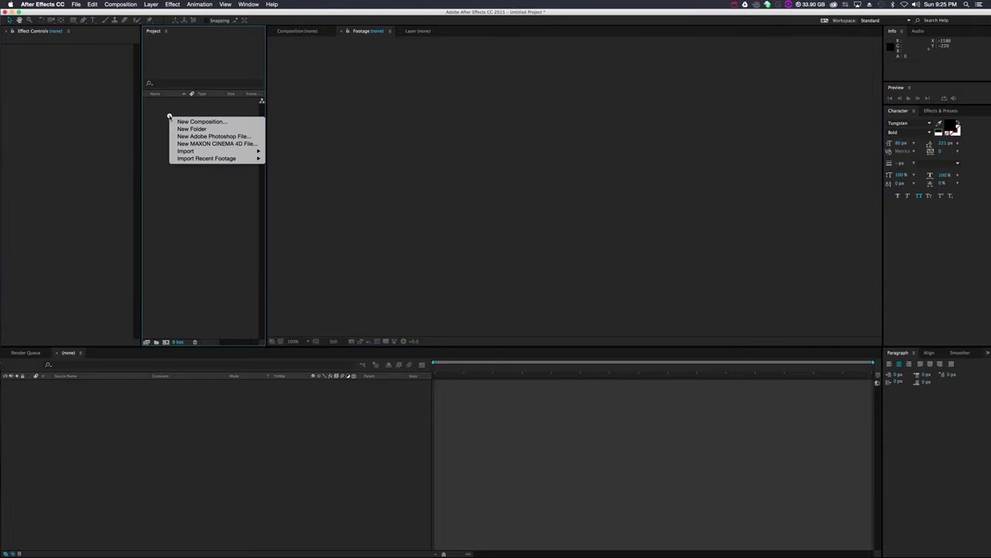
left_click(186, 122)
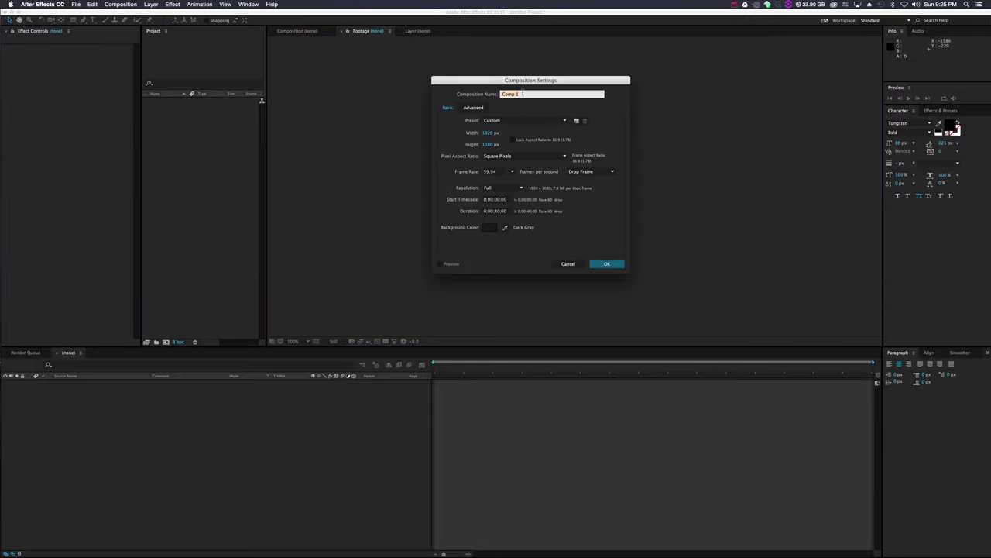
type("Audio V")
left_click(608, 264)
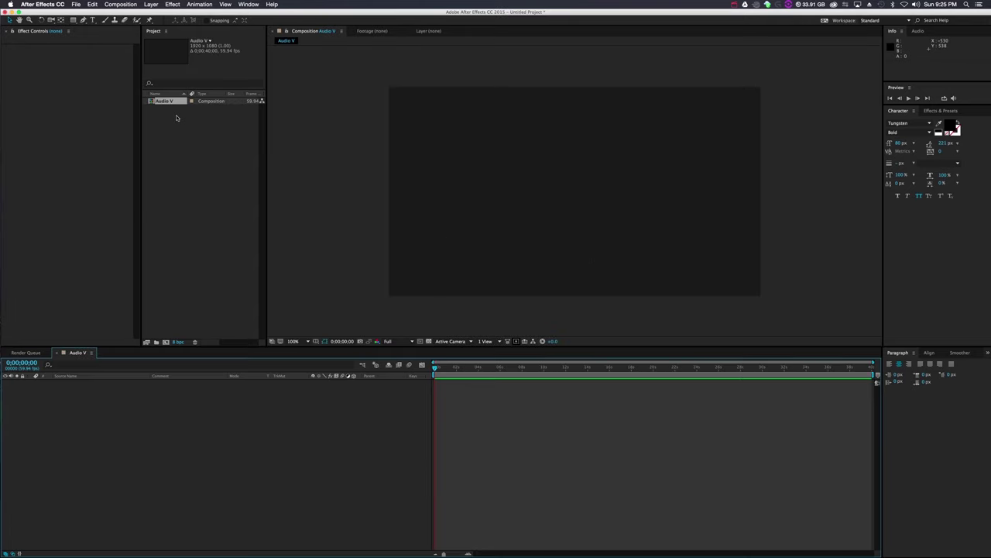
Drag GreatJobf.wav from Finder into the Project panel and select it to check its waveform.
left_click(175, 115)
left_click(178, 128)
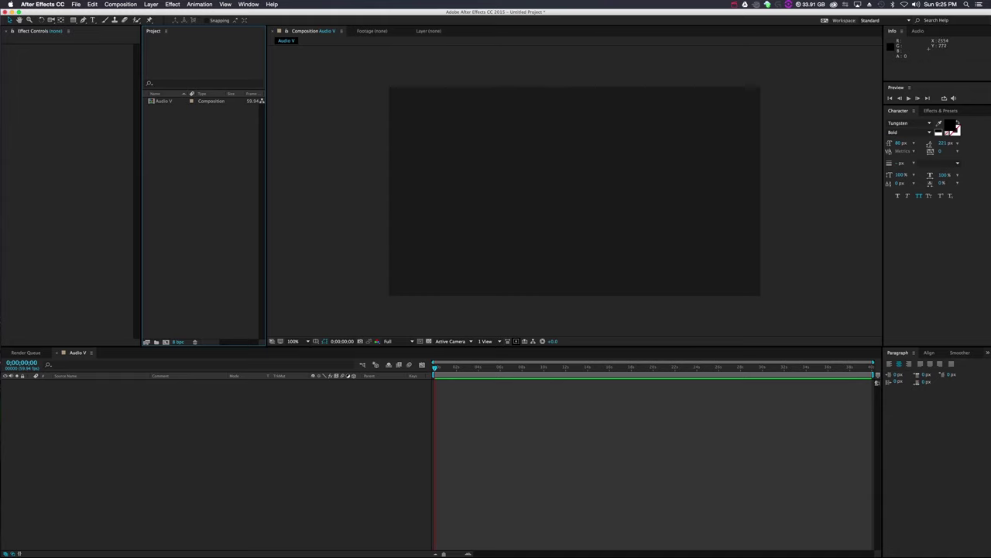
left_click_drag(984, 286, 183, 153)
left_click(182, 152)
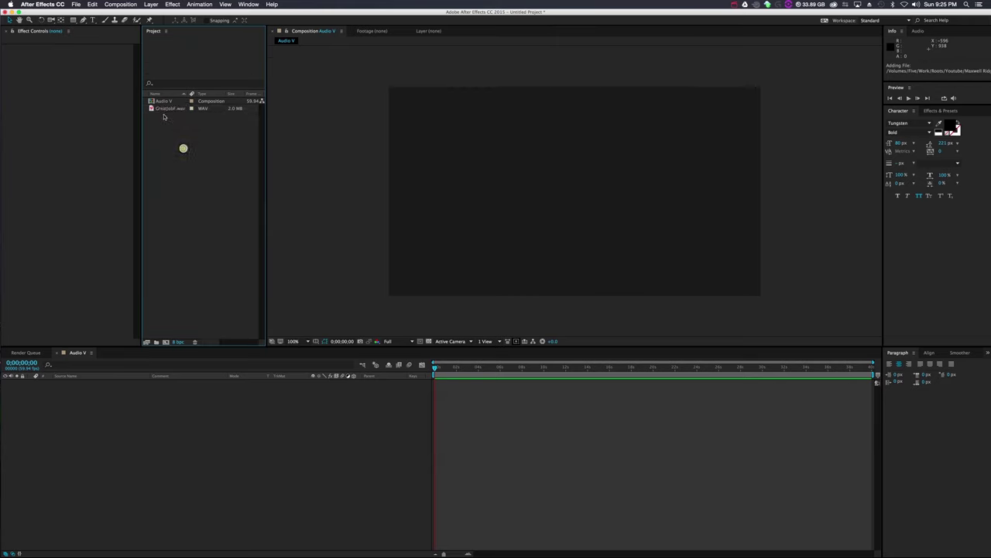
left_click(165, 109)
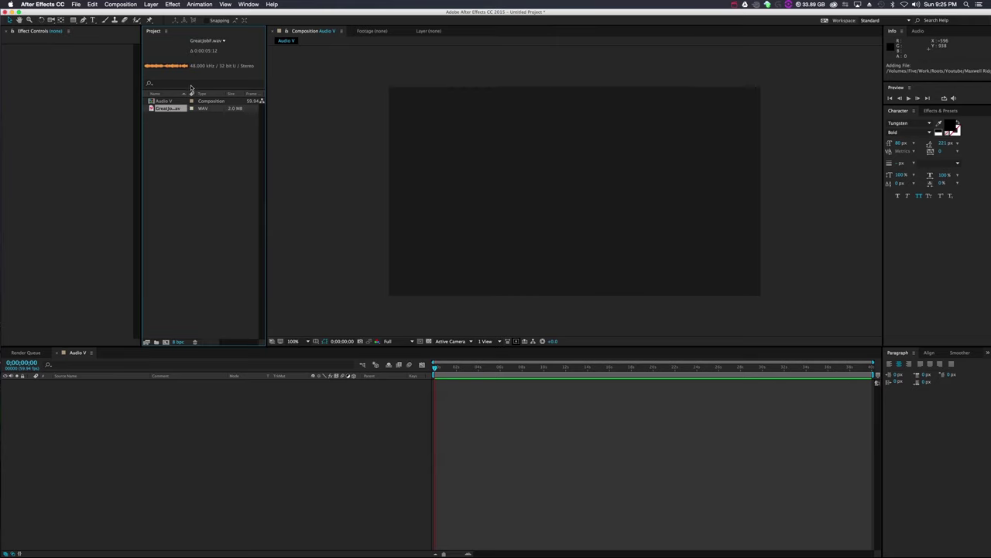
mouse_move(265, 131)
left_mouse_down()
mouse_move(322, 142)
mouse_move(257, 139)
left_mouse_up()
left_click(212, 147)
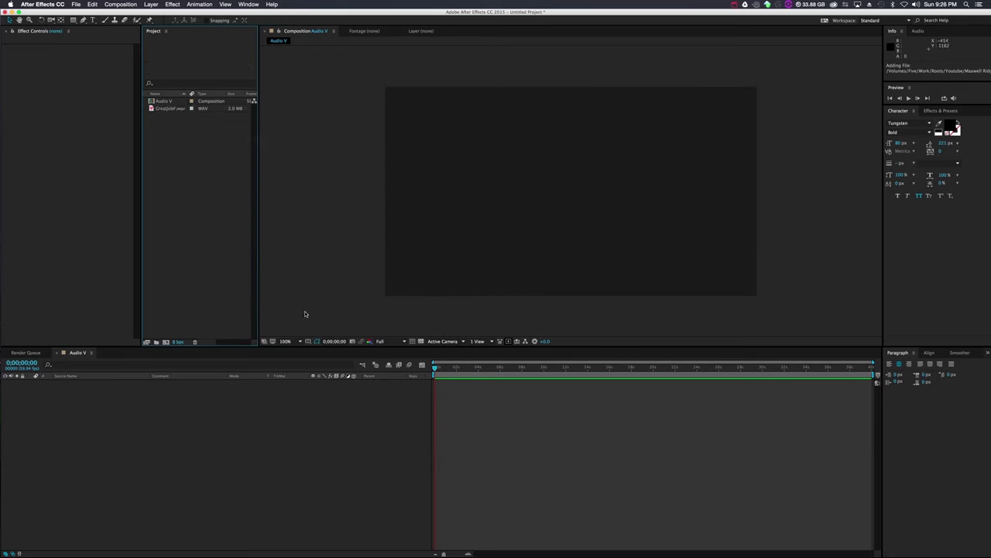
Add a blue 1920×1080 solid layer named 'Audio V Solid' to the Audio V timeline.
left_click(166, 99)
left_click(144, 440)
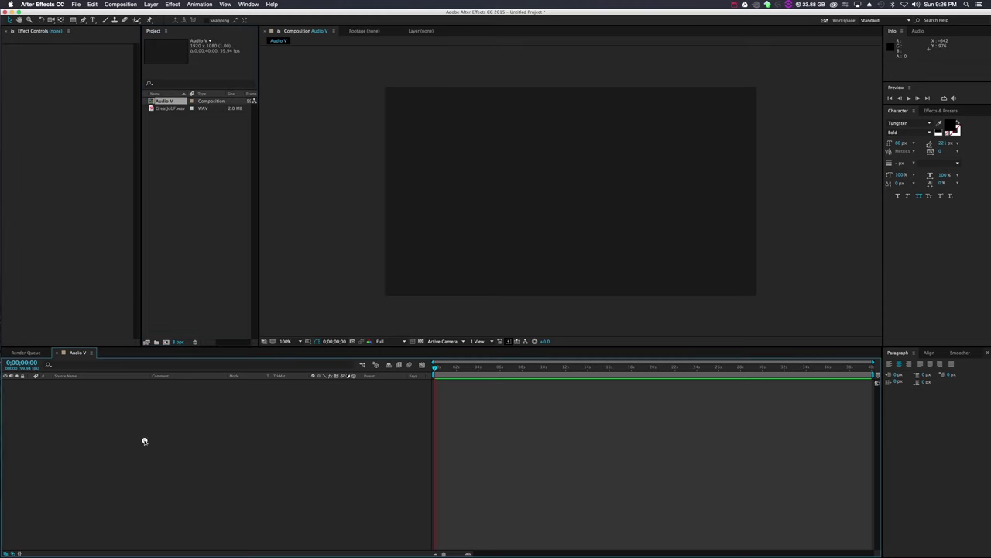
right_click(179, 415)
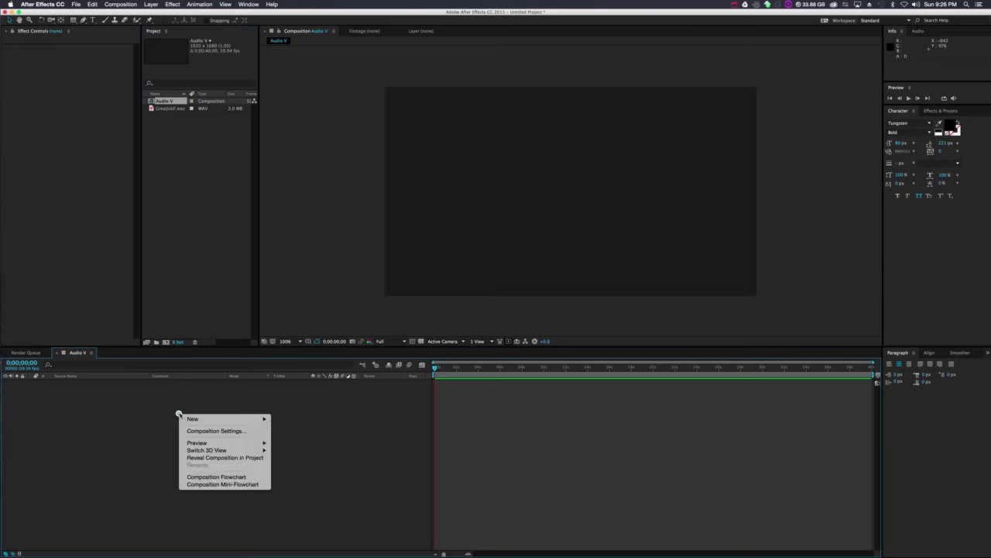
mouse_move(252, 420)
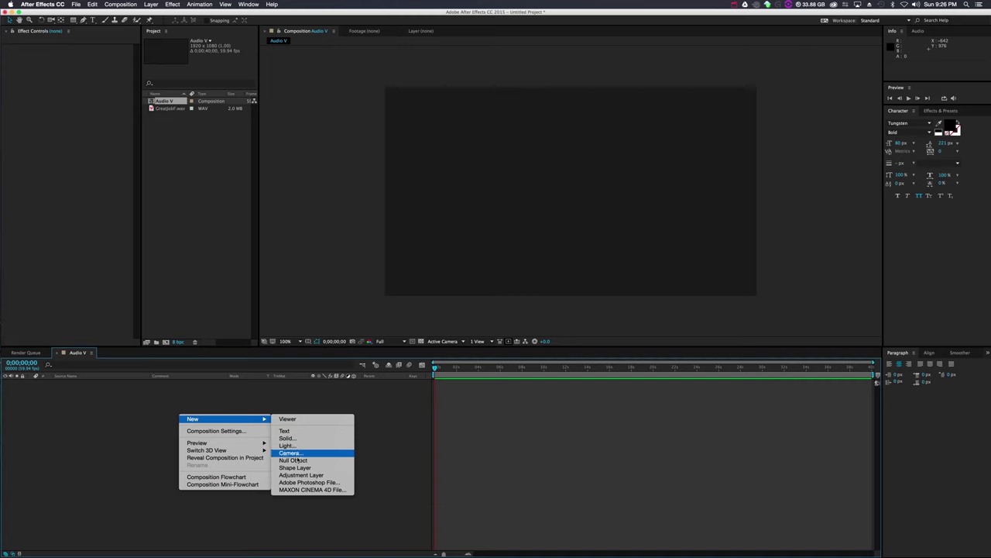
left_click(299, 438)
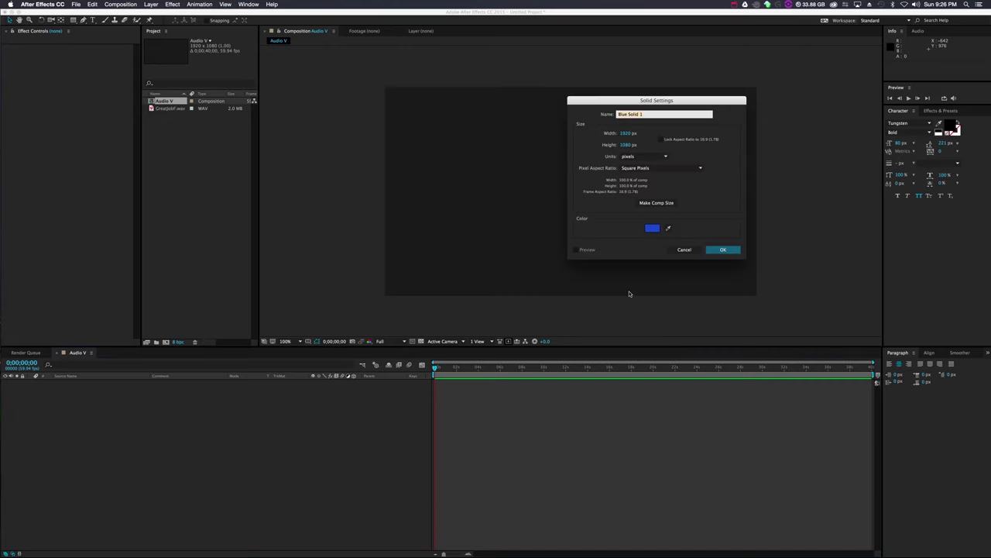
left_click_drag(642, 100, 566, 116)
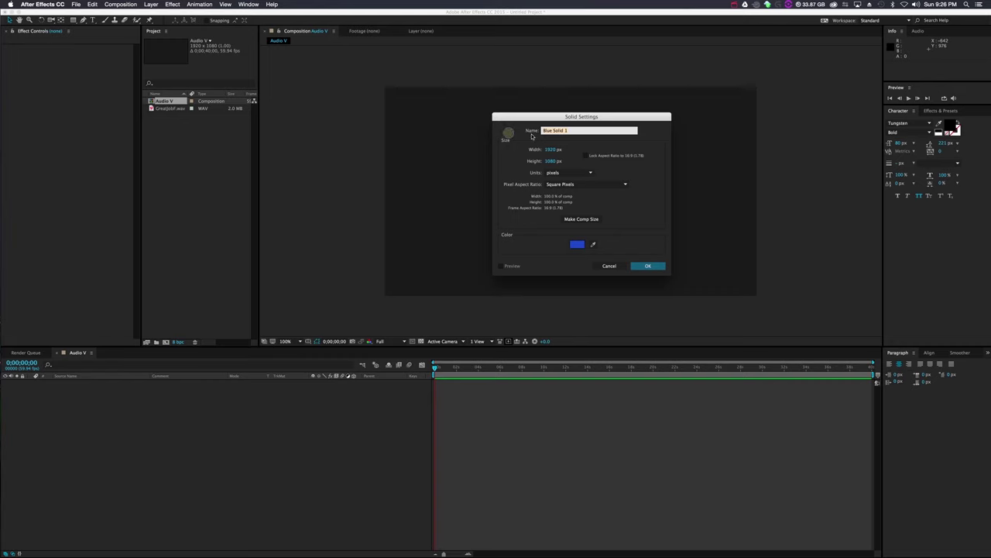
type("A")
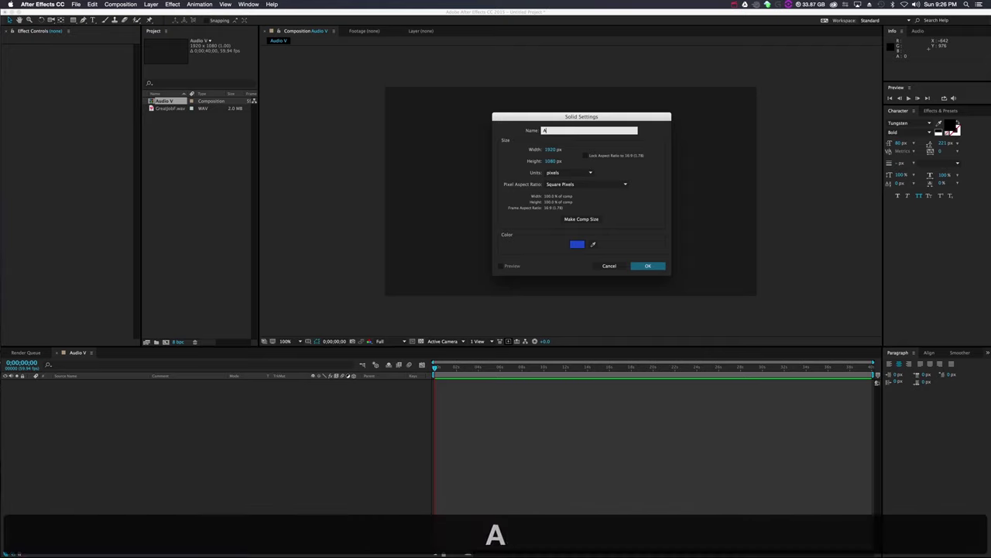
type("udio V SOlid")
key("BackSpace")
key("BackSpace")
key("BackSpace")
key("BackSpace")
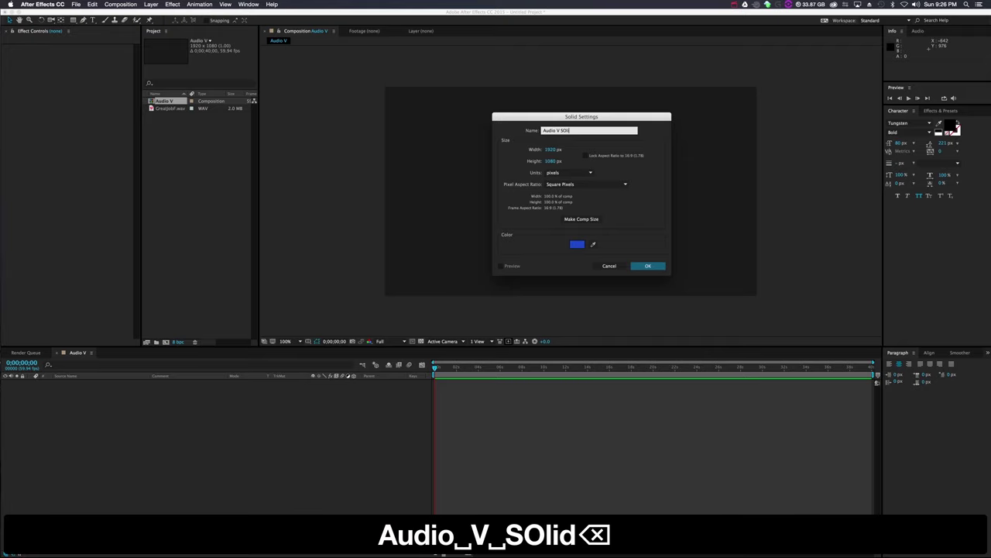
type("olid")
key("Return")
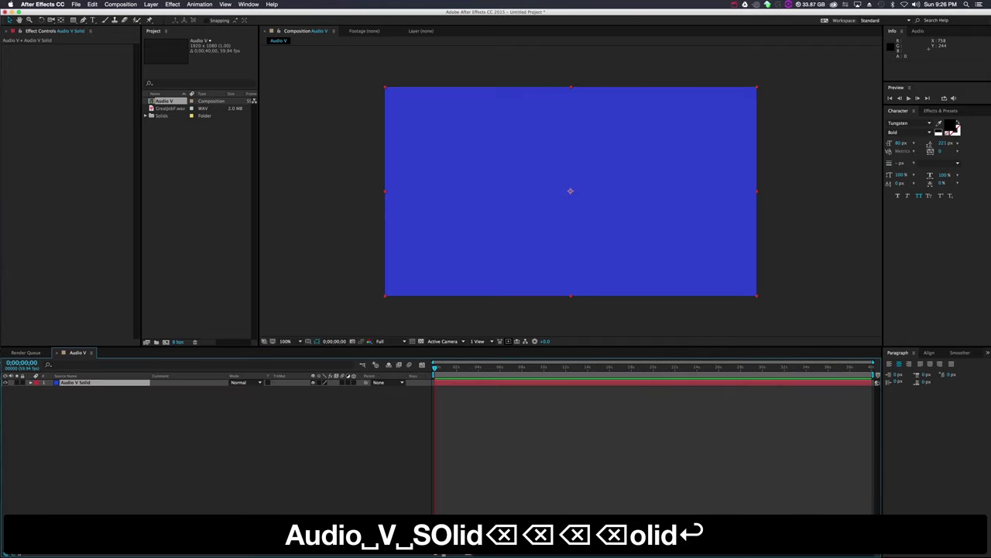
left_click(321, 424)
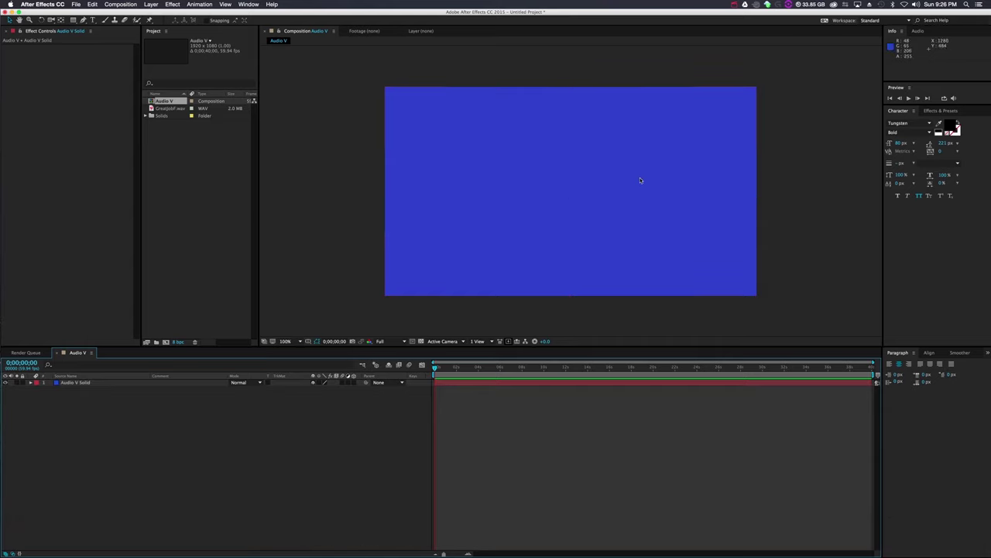
Search Effects & Presets for 'Audio' and drop Audio Spectrum onto the Audio V Solid layer.
left_click(249, 4)
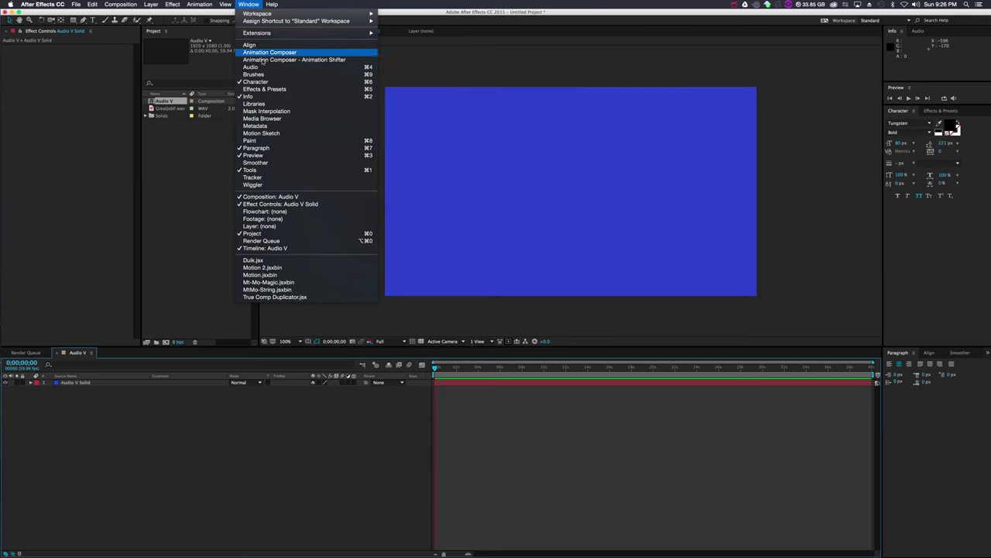
left_click(264, 89)
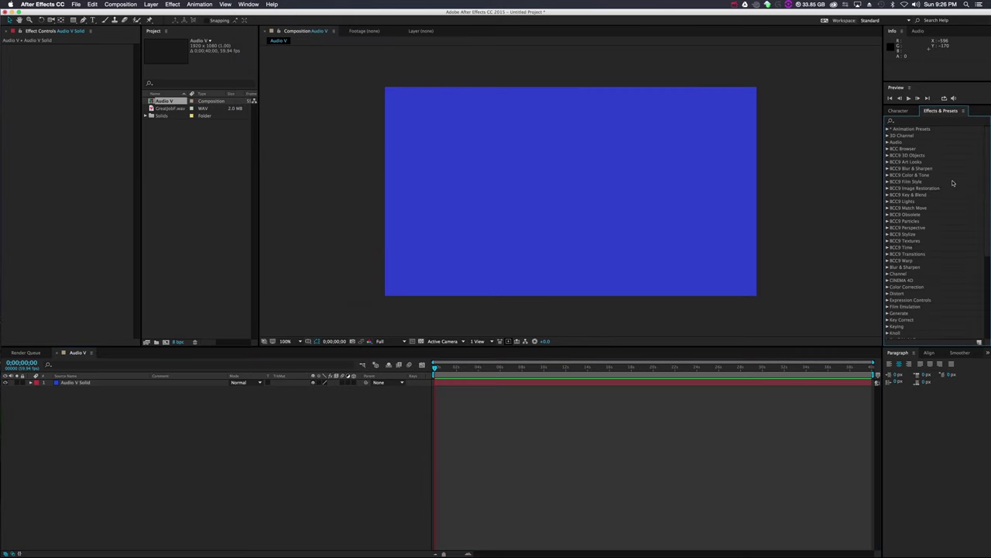
left_click(914, 121)
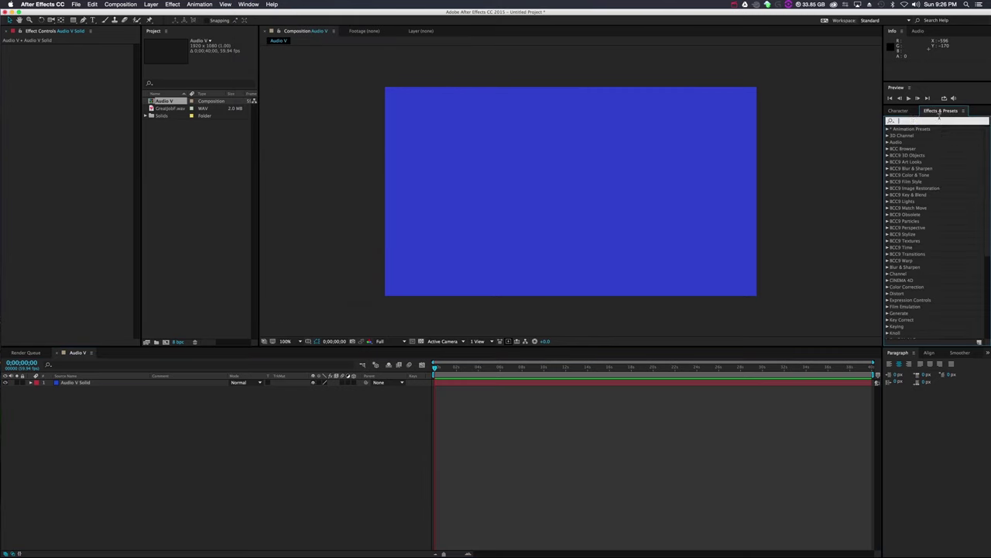
type("Audio")
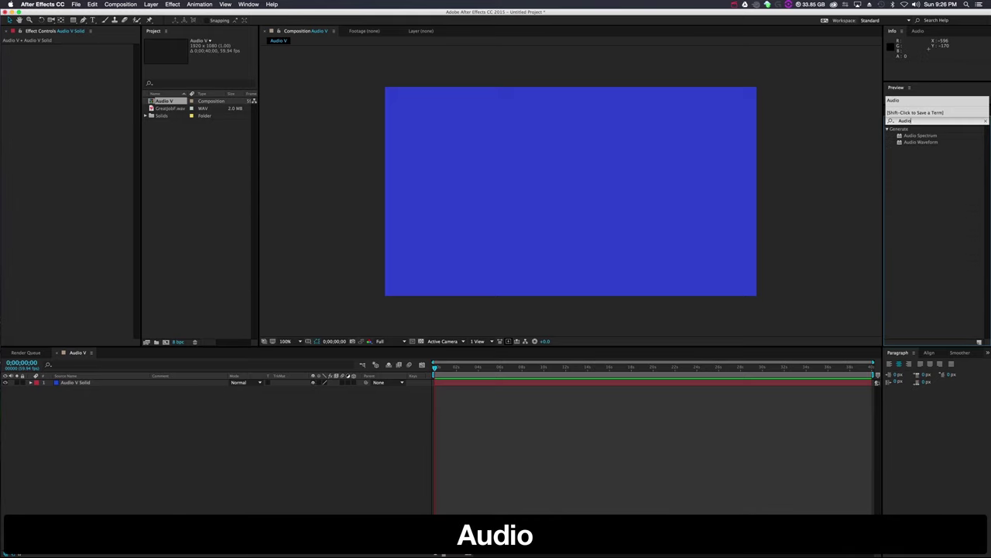
left_click_drag(922, 136, 83, 383)
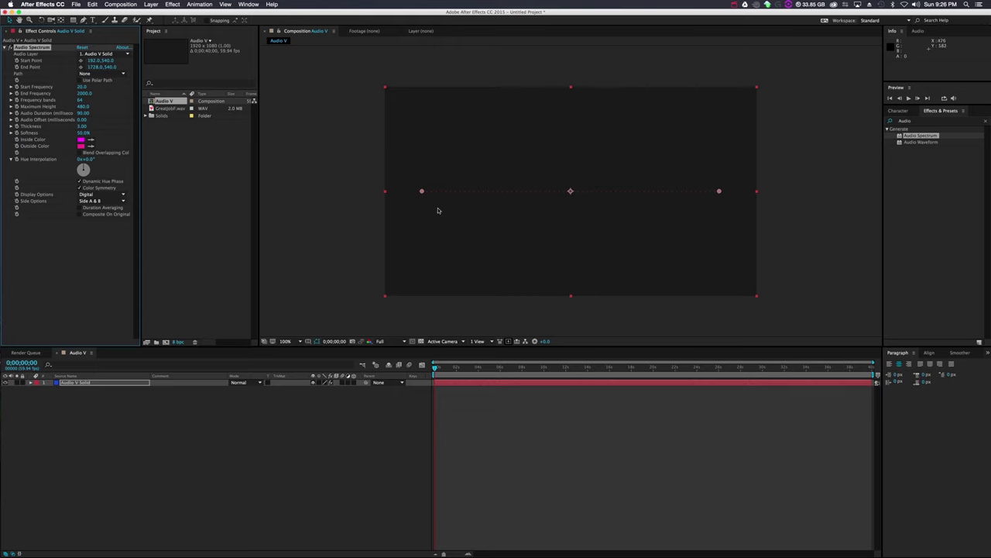
left_click(945, 254)
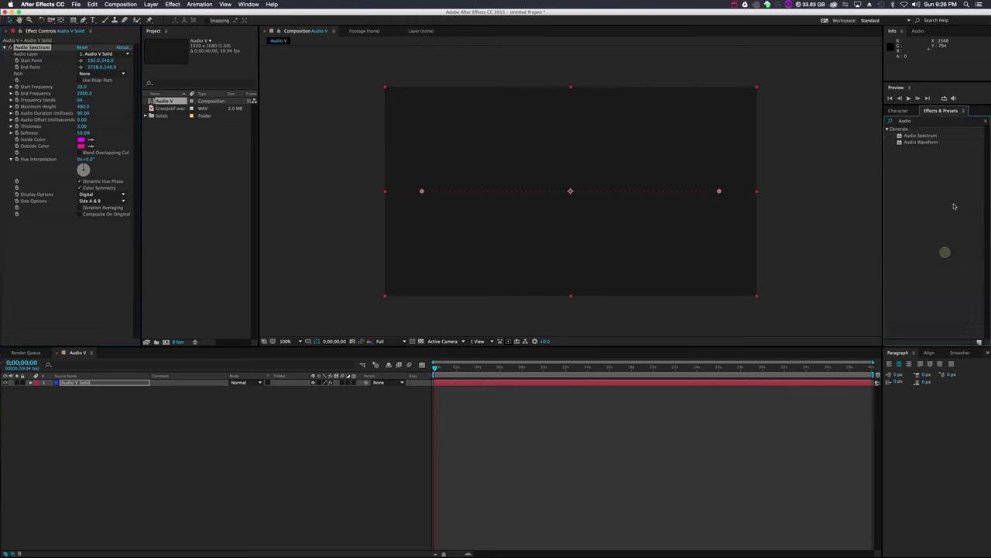
Search 'Pol' and apply Polar Coordinates to the Audio V Solid layer.
left_click(912, 121)
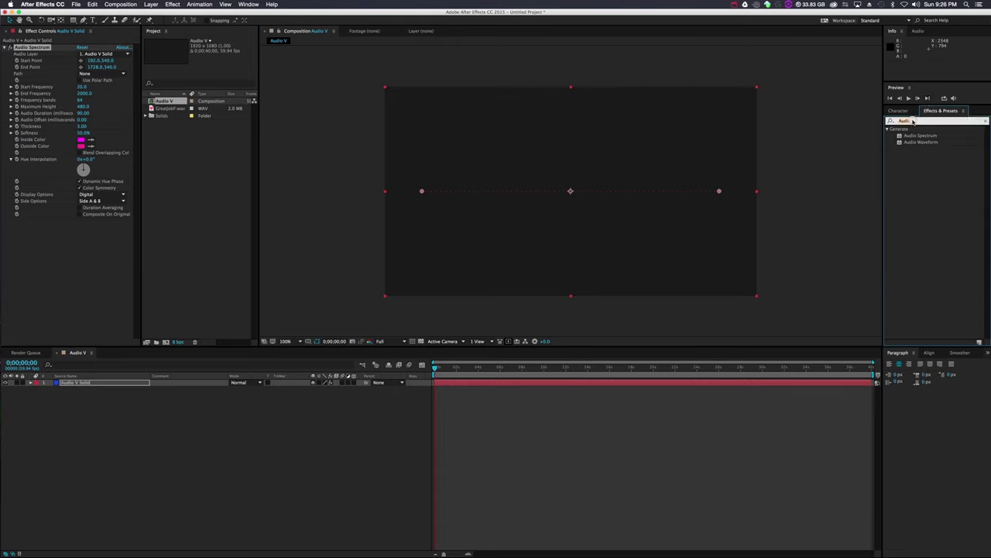
type("Pol")
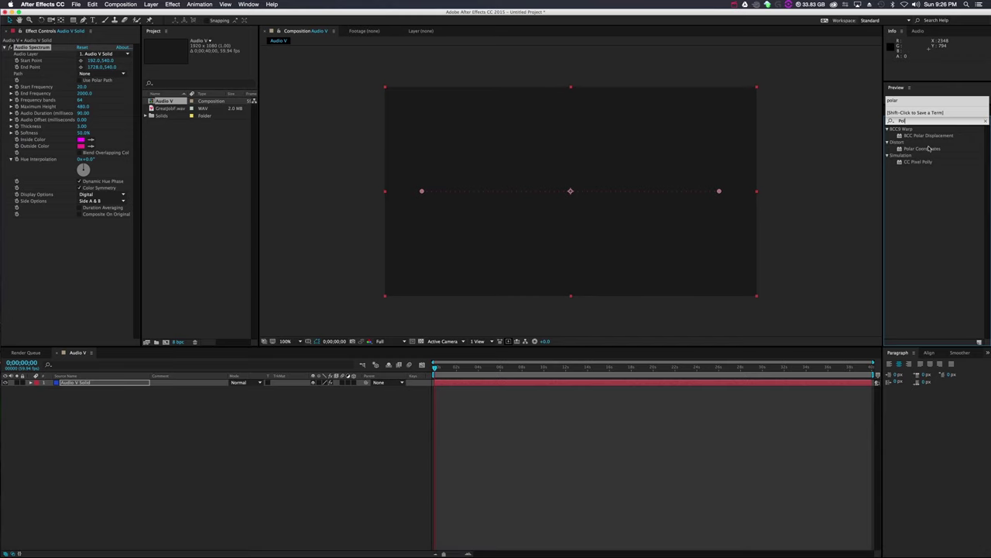
left_click_drag(924, 149, 133, 385)
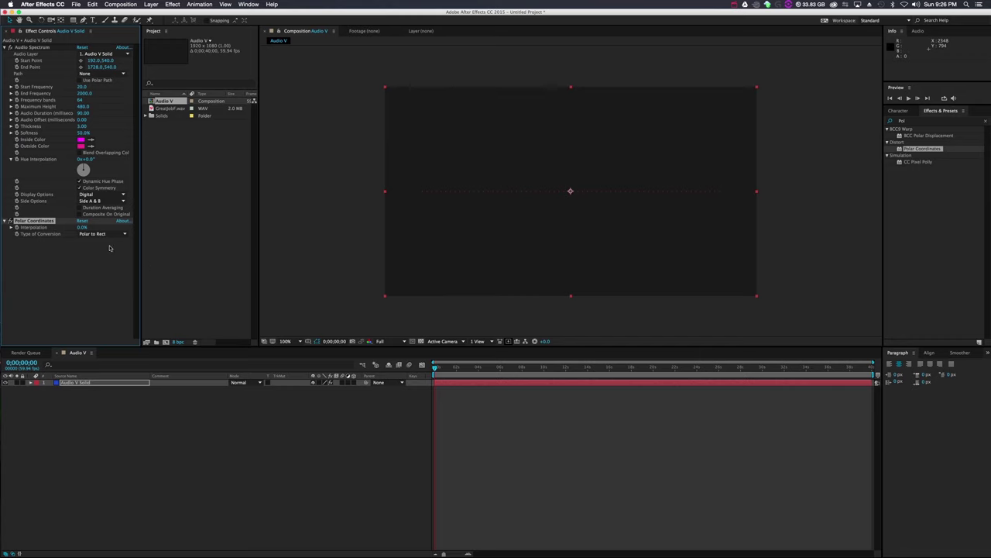
Set Polar Coordinates to Rect to Polar with Interpolation at 100%.
left_click(21, 220)
left_click(247, 5)
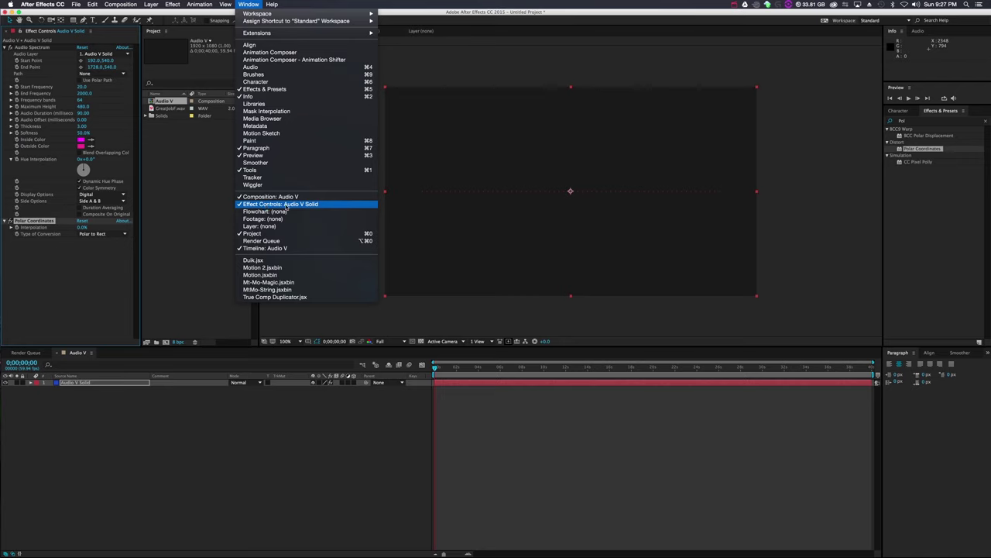
left_click(95, 273)
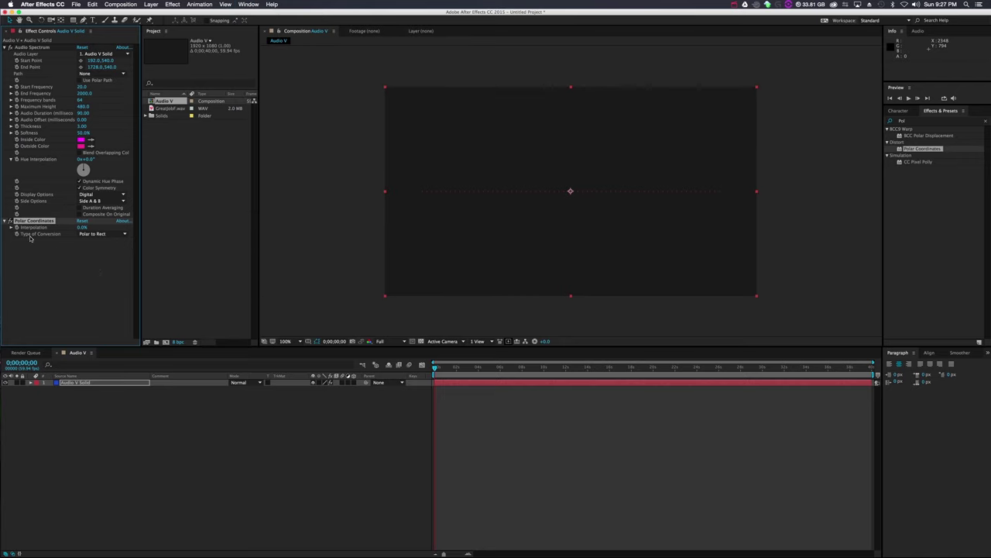
left_click(104, 233)
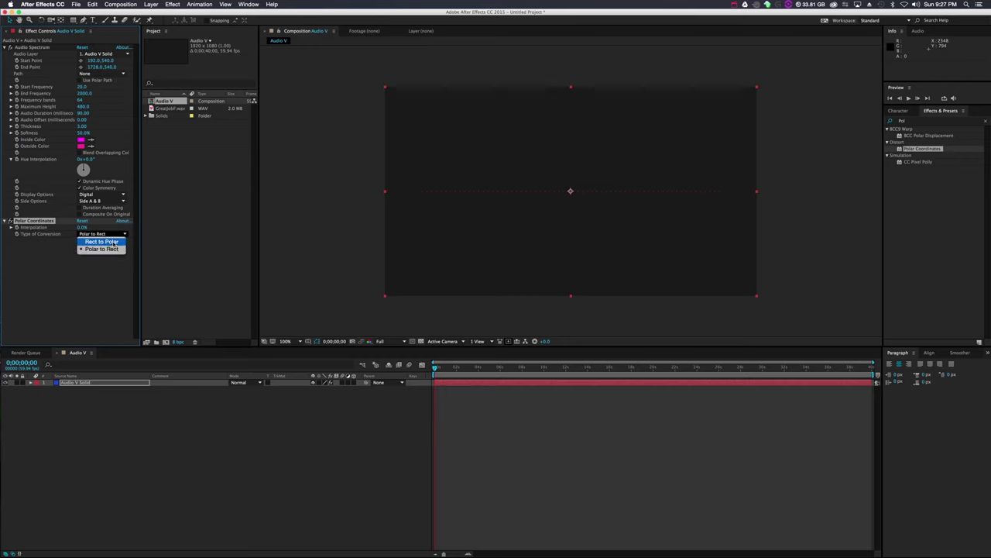
left_click(113, 242)
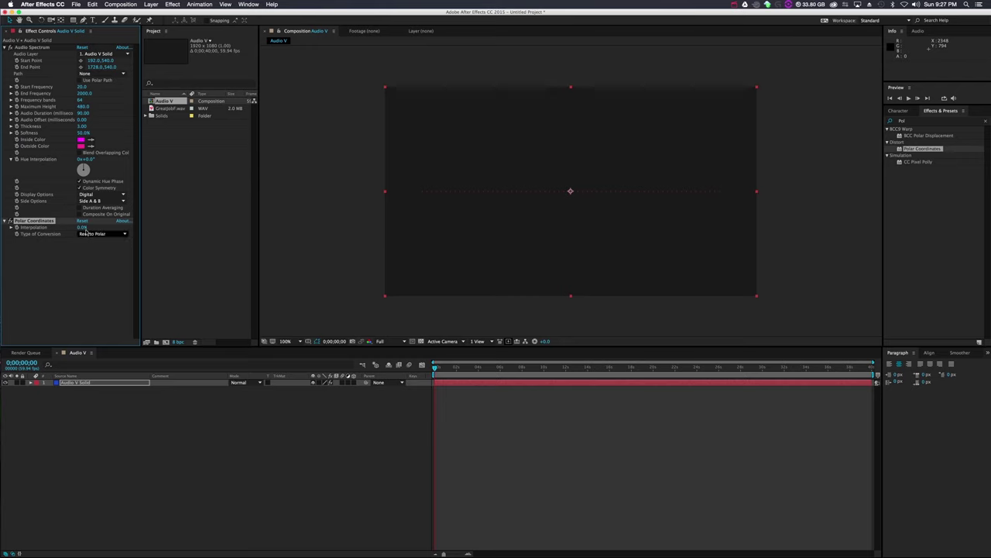
left_click_drag(83, 226, 161, 243)
left_click(500, 215)
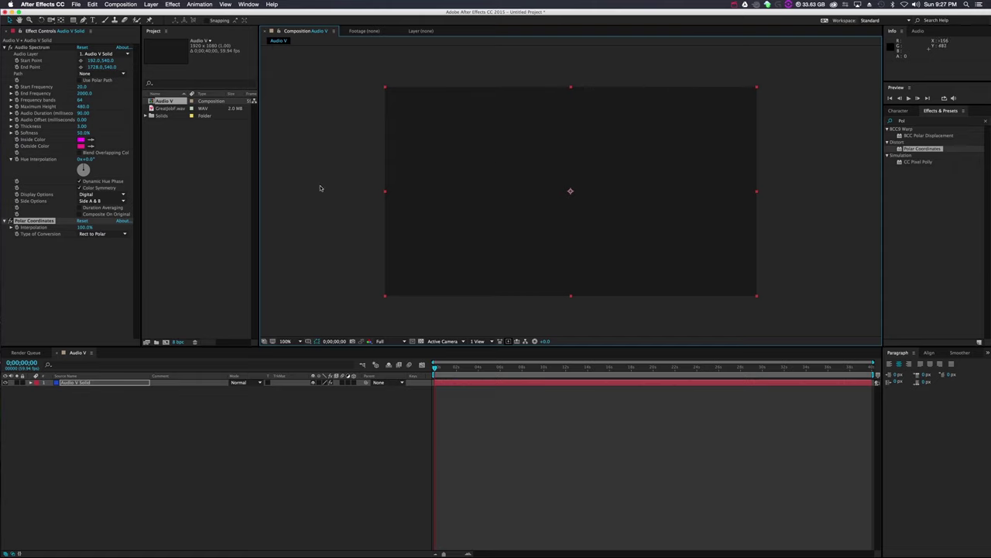
Move Audio Spectrum's start point to 2,540 and end point to 1913,540.
left_click(200, 191)
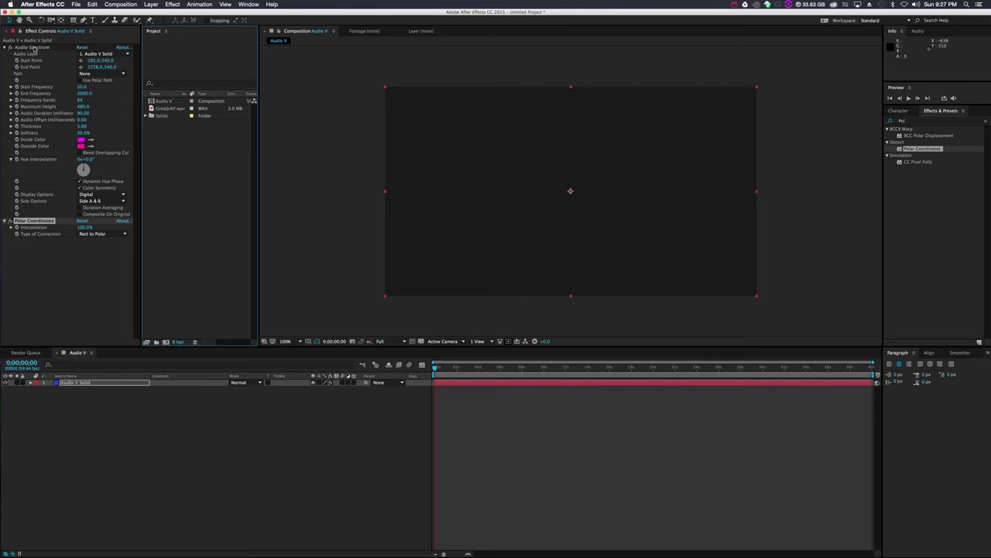
left_click(31, 47)
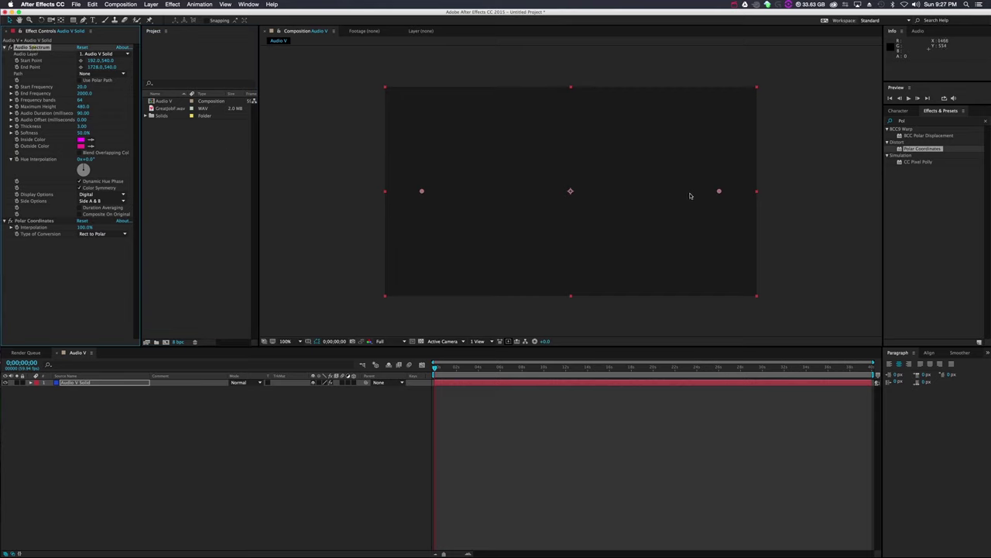
left_click_drag(422, 193, 388, 194)
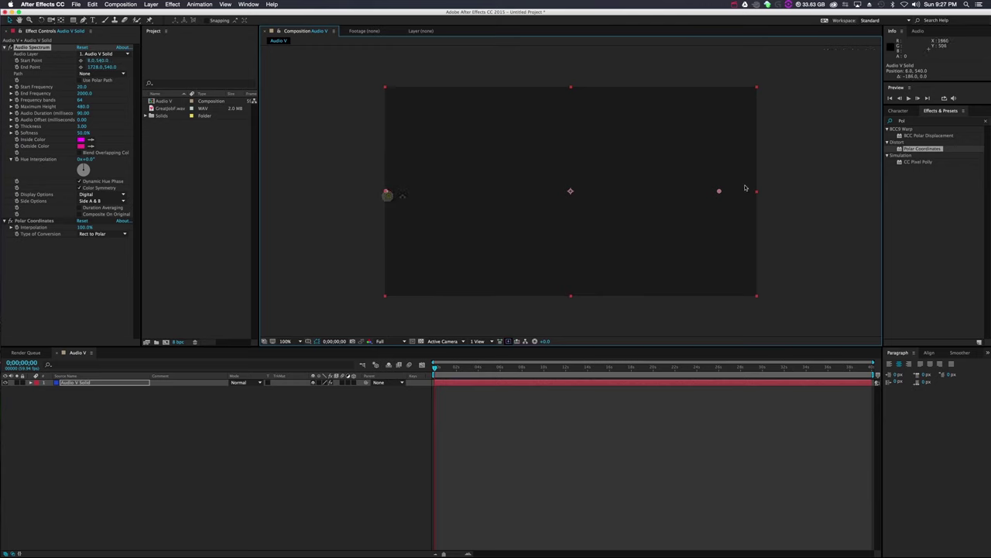
left_click_drag(719, 192, 728, 193)
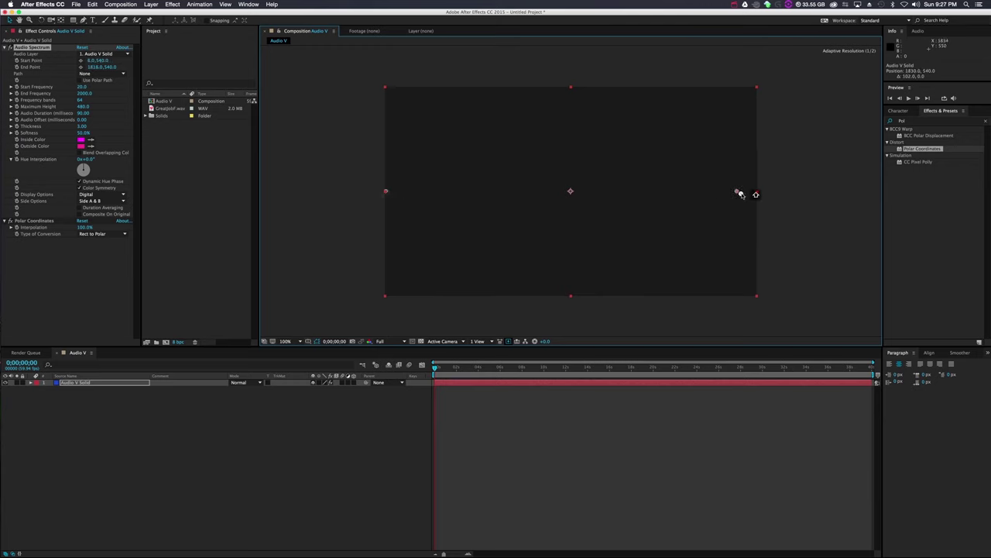
left_click_drag(741, 194, 755, 196)
key("super+z")
key("super+z")
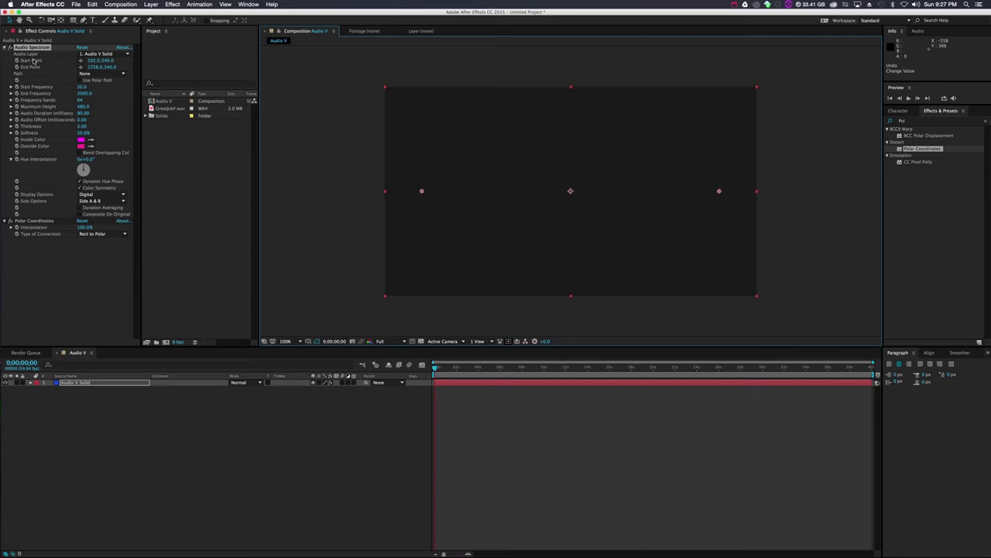
left_click_drag(84, 60, 31, 68)
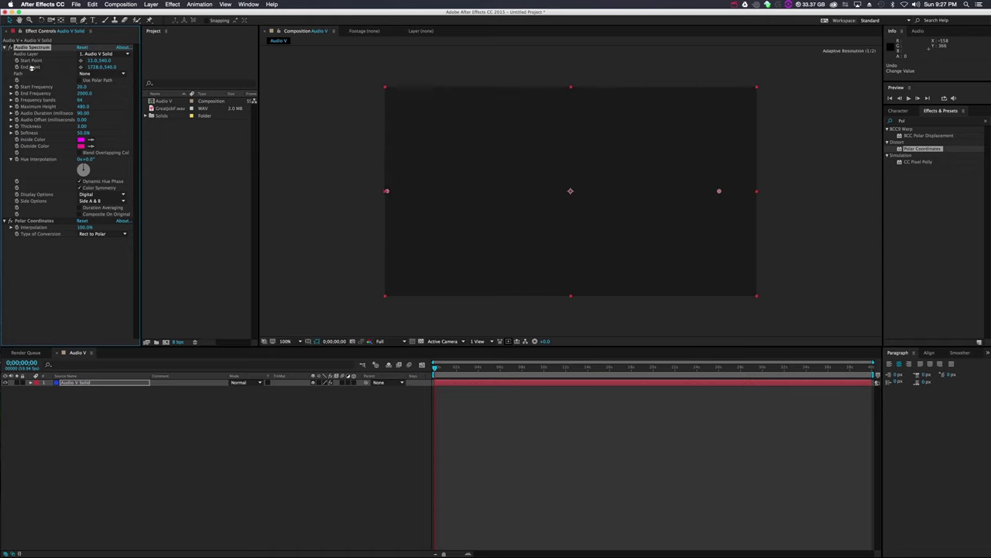
left_click_drag(93, 67, 171, 71)
Add GreatJobf.wav to the Audio V composition as layer 2 below the solid.
left_click(102, 439)
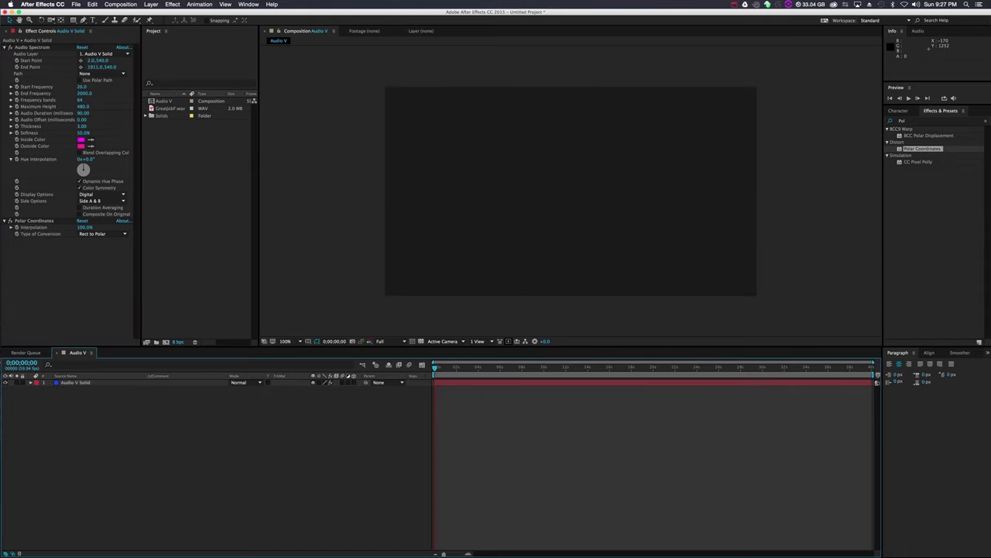
left_click(167, 111)
left_click_drag(167, 110, 135, 426)
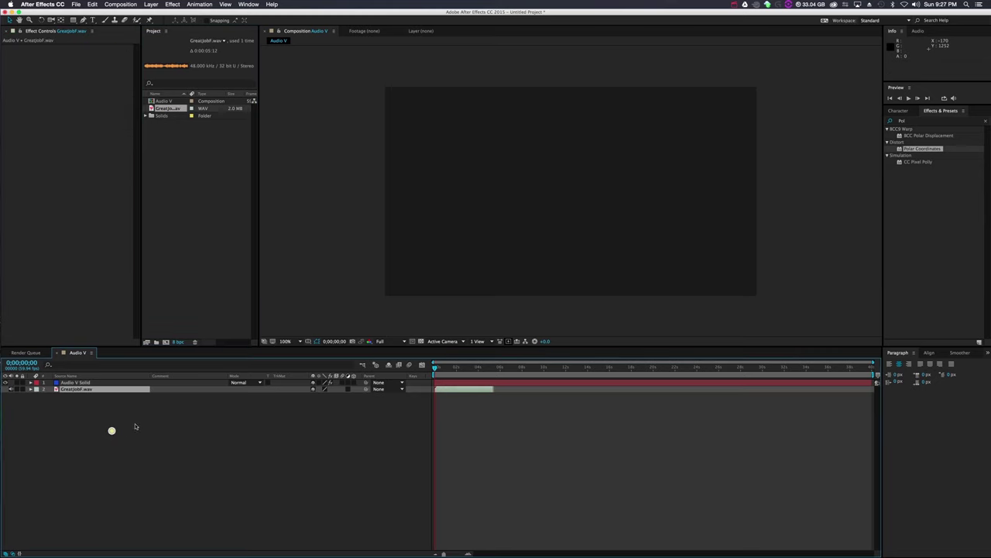
left_click(81, 383)
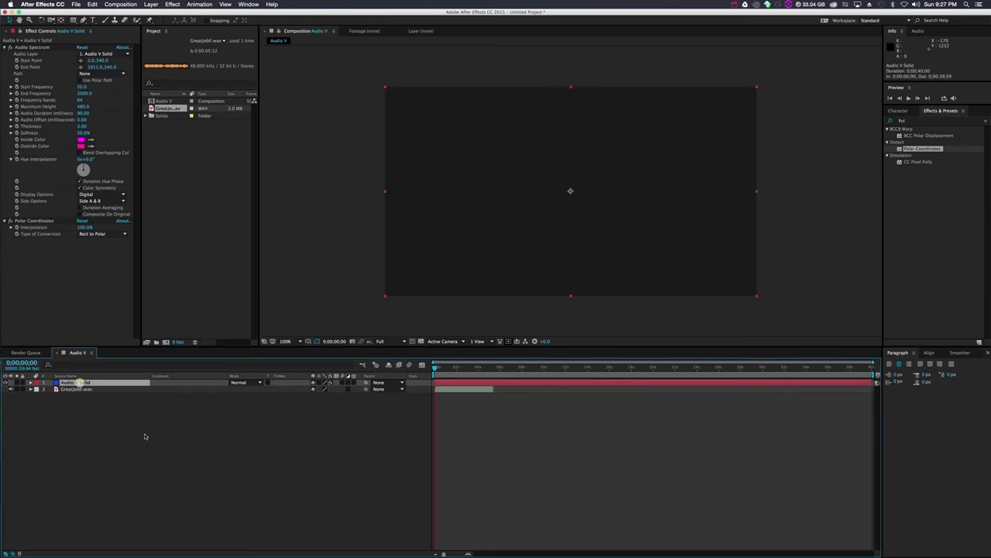
left_click(85, 389)
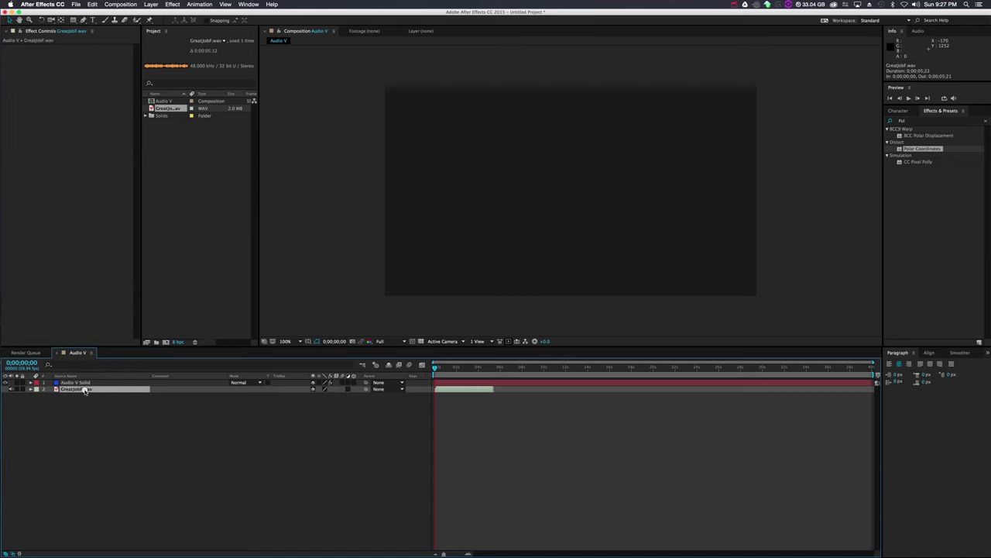
Expand GreatJobf.wav's Audio > Waveform and zoom the timeline in on the clip.
left_click(30, 389)
left_click(36, 396)
left_click(44, 409)
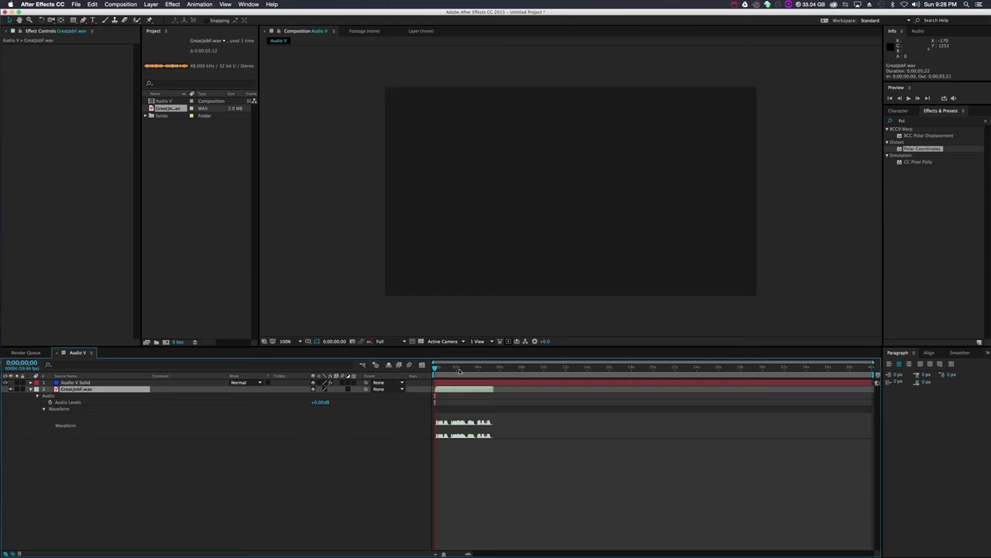
left_click(460, 369)
left_click_drag(443, 552, 453, 553)
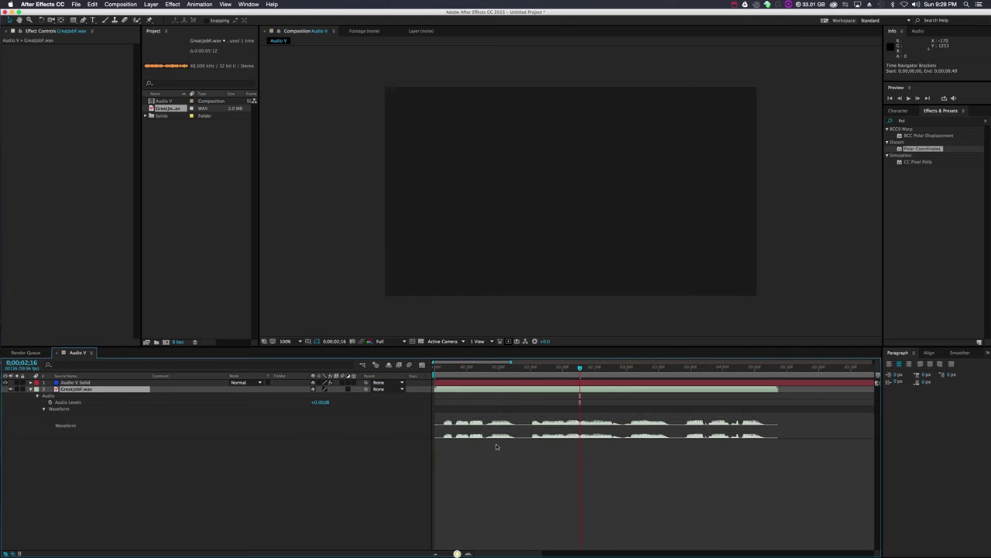
left_click(78, 384)
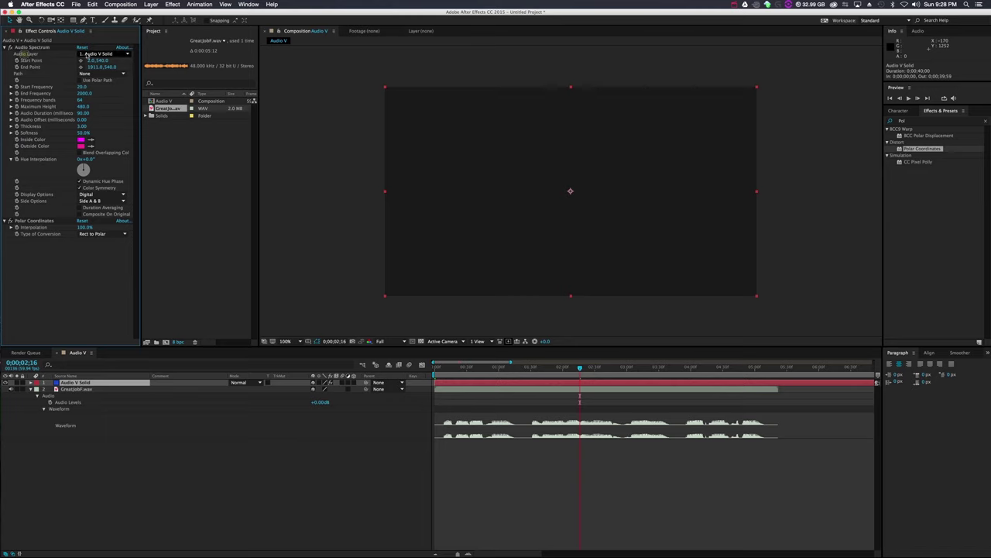
Set Audio Spectrum's Audio Layer to 2. GreatJobf.wav and scrub back to preview the dots.
left_click(118, 54)
left_click(101, 81)
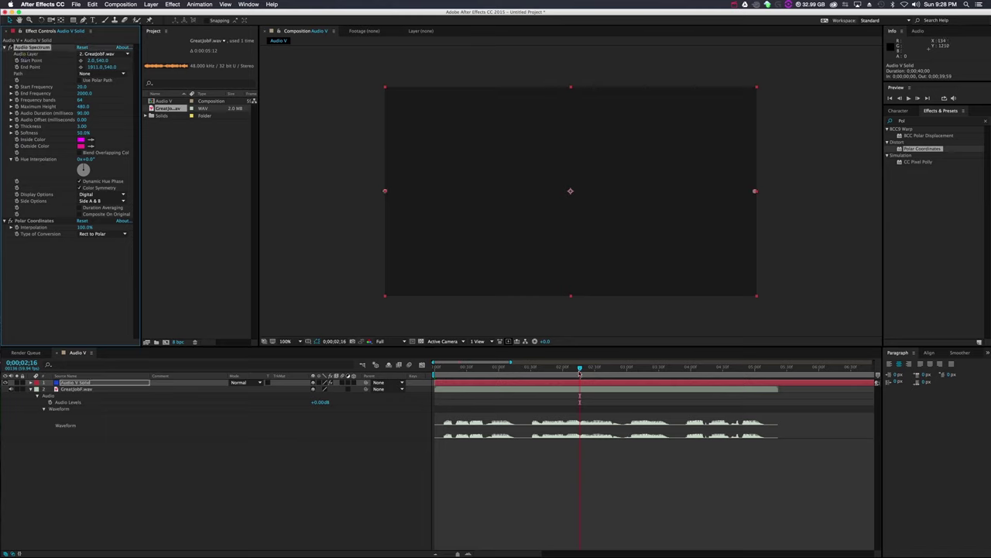
mouse_move(580, 372)
left_mouse_down()
mouse_move(545, 381)
mouse_move(583, 372)
mouse_move(566, 374)
left_mouse_up()
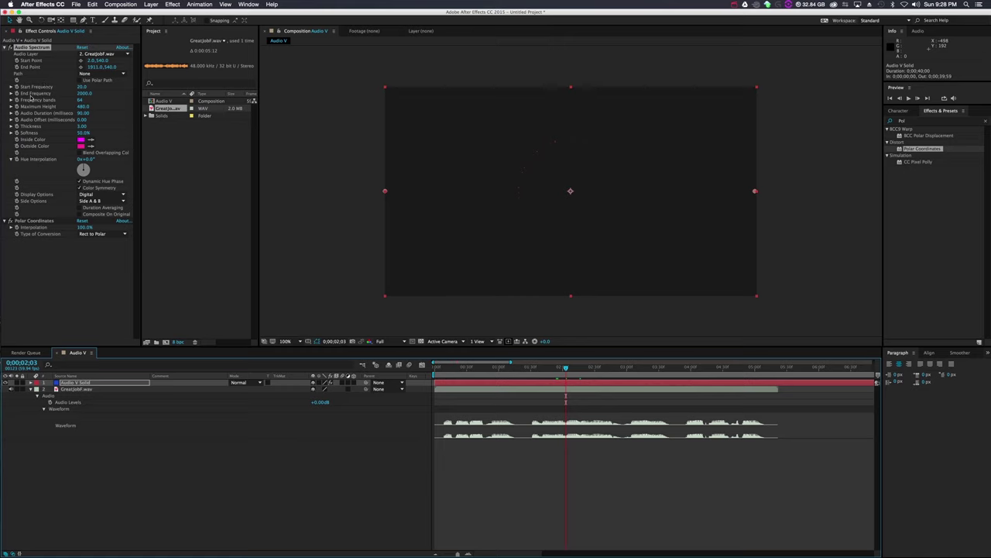
Set Audio Spectrum's Start Frequency to 30 and End Frequency to 1000.
left_click(81, 87)
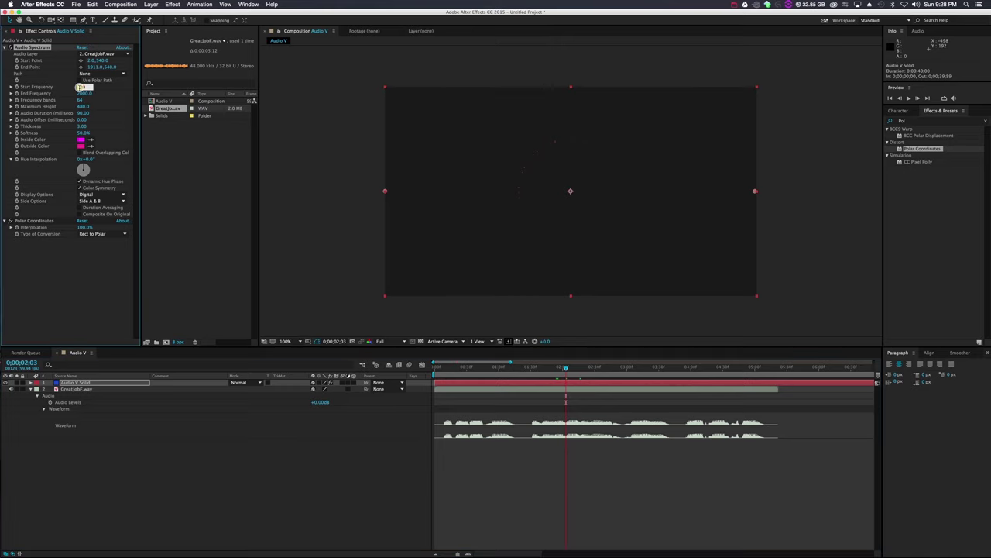
type("30")
left_click(72, 293)
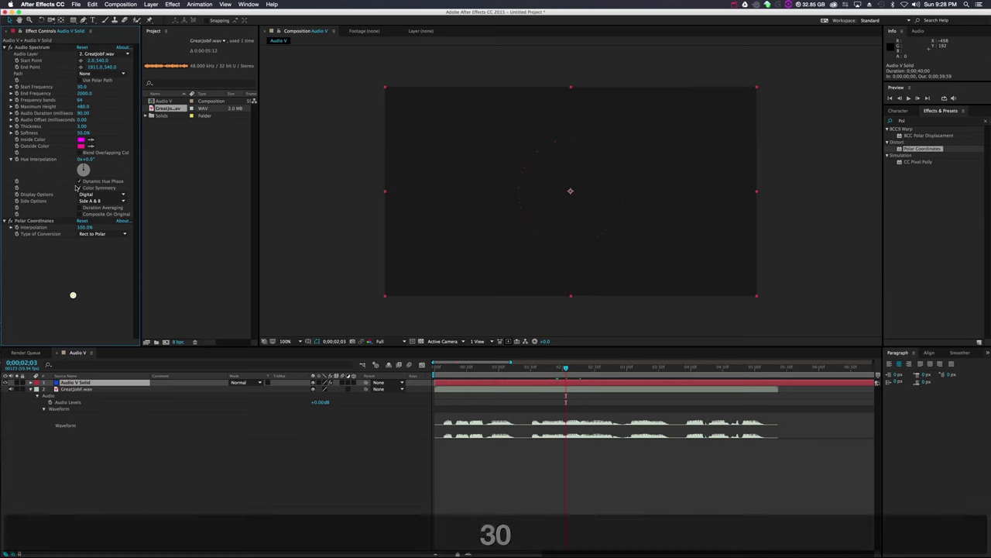
left_click(81, 93)
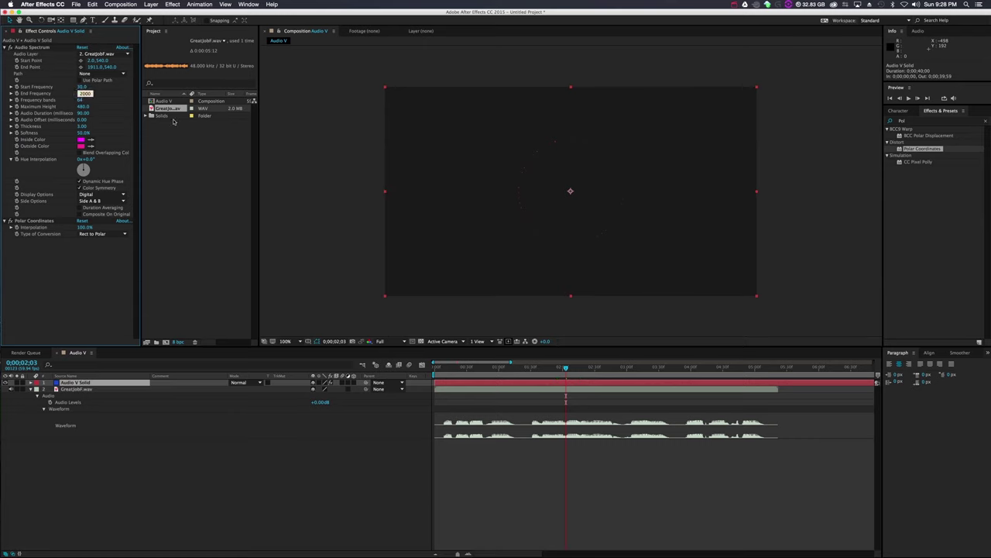
type("1000")
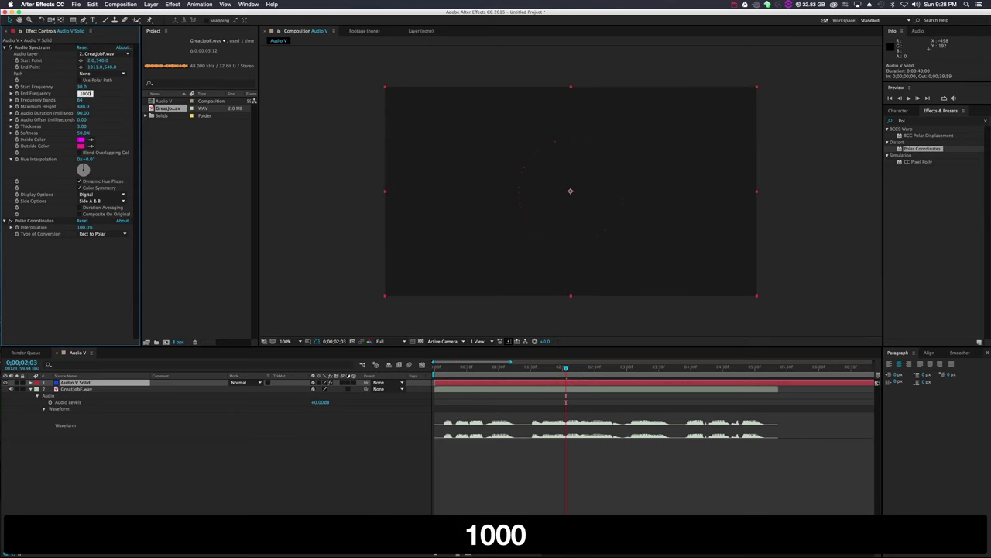
left_click(82, 292)
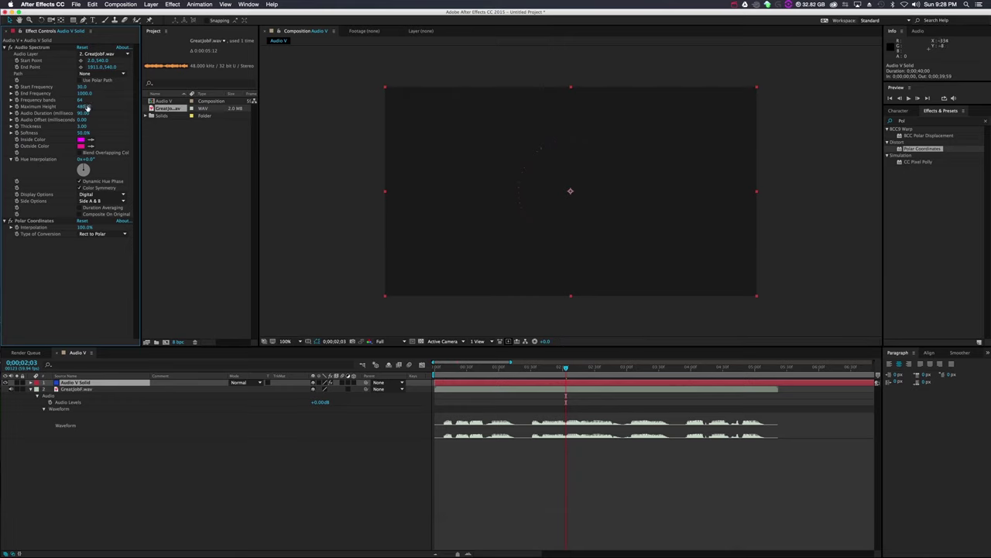
Set Frequency bands to 200 and Maximum Height to 20000, then preview the ring.
left_click_drag(80, 101, 86, 100)
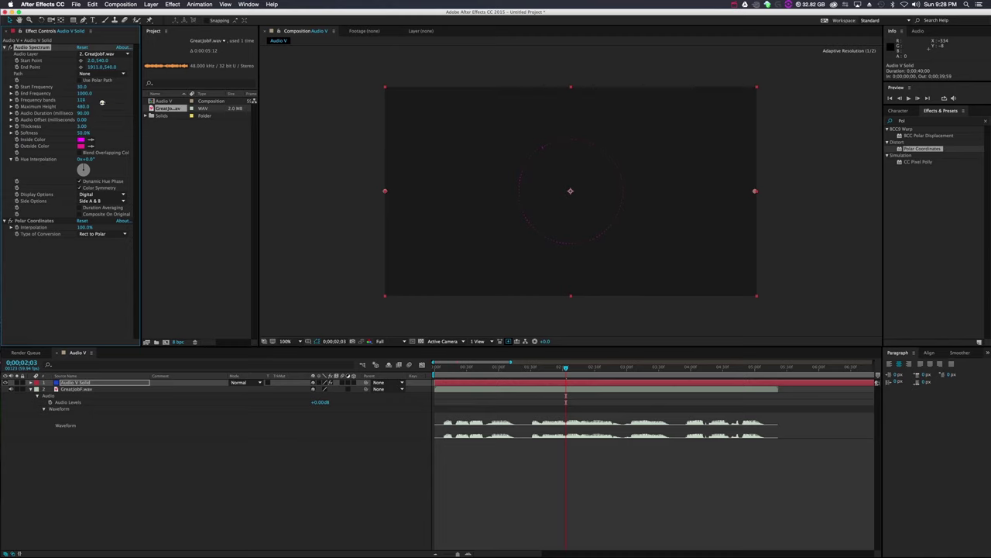
left_click_drag(122, 106, 126, 106)
left_click(83, 100)
type("200")
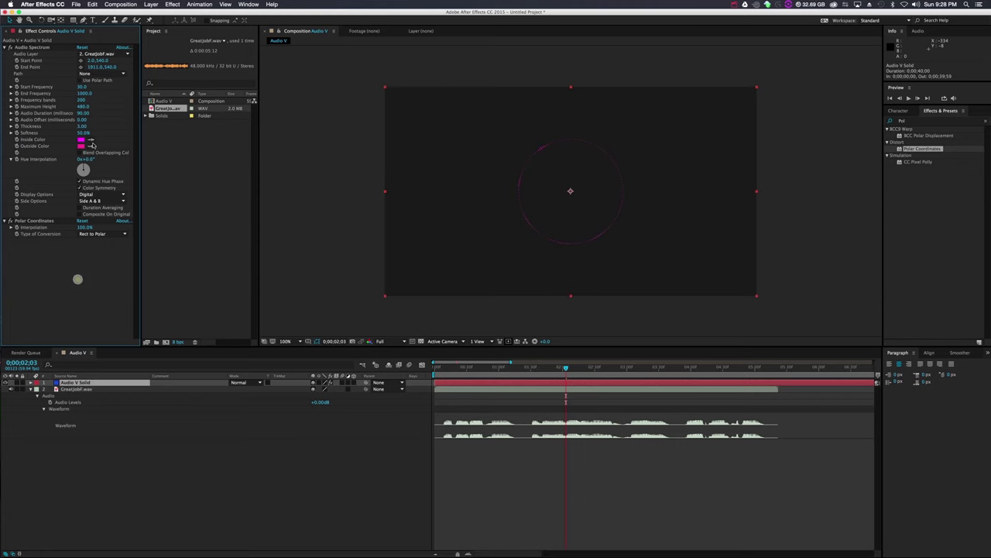
key("Tab")
type("20000")
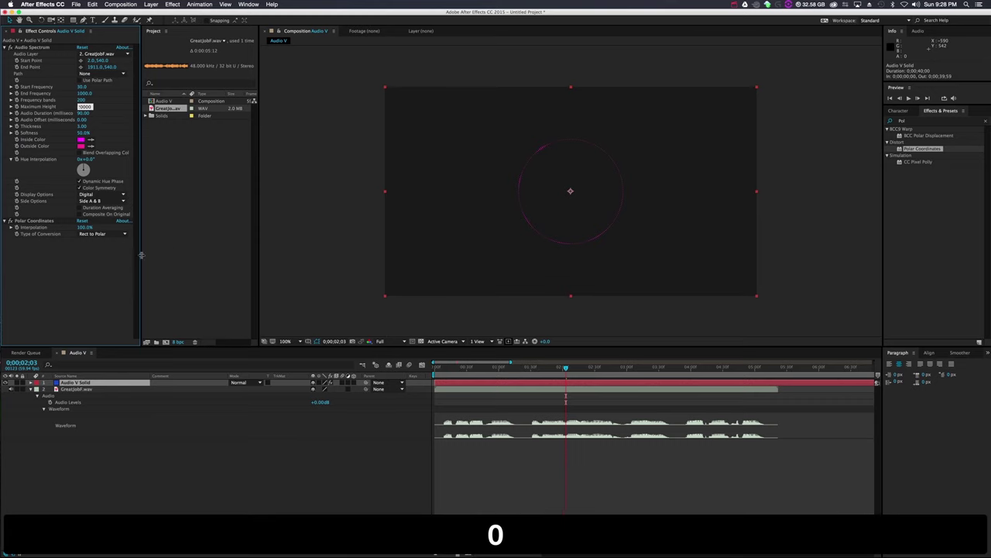
left_click(95, 268)
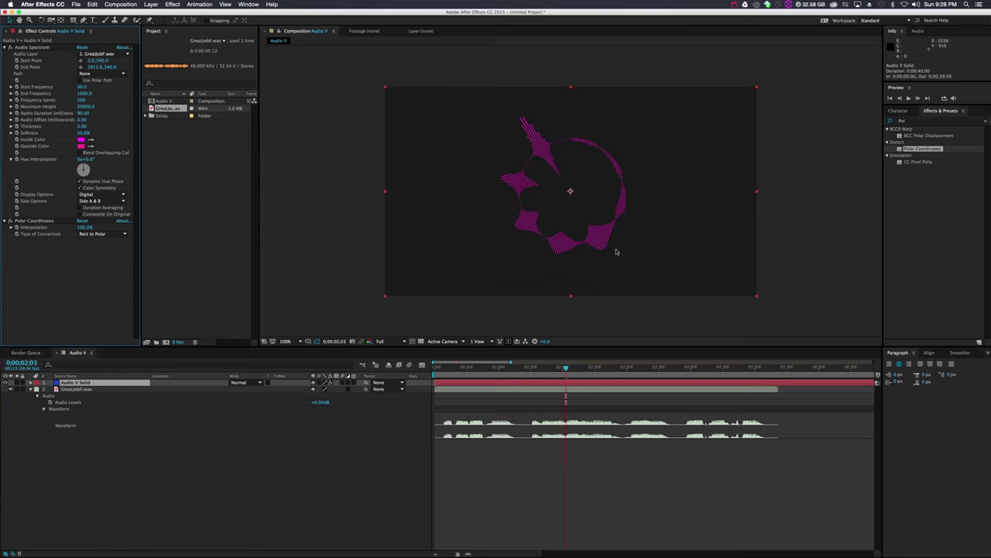
mouse_move(566, 367)
left_mouse_down()
mouse_move(542, 368)
mouse_move(586, 367)
mouse_move(559, 383)
left_mouse_up()
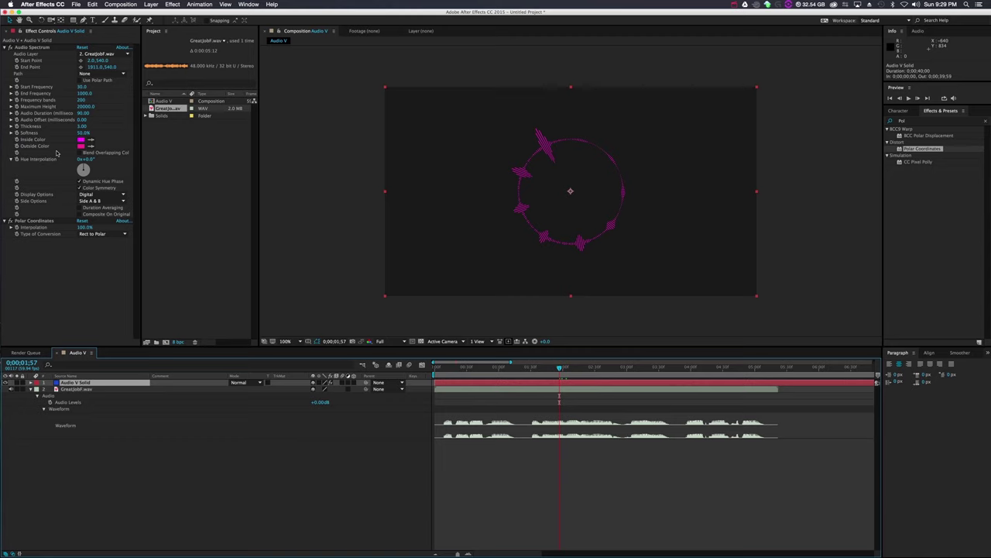
Set the Audio Spectrum's Audio Duration to 95.
left_click(81, 114)
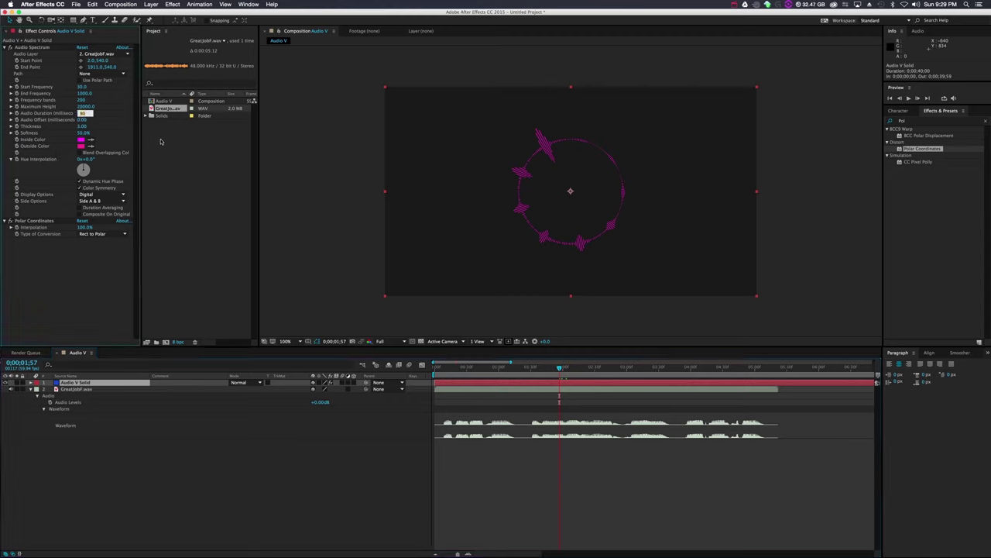
type("95")
left_click(56, 288)
Test thicker, softer ring settings, undo the softness, then set Thickness to 5.
left_click(83, 130)
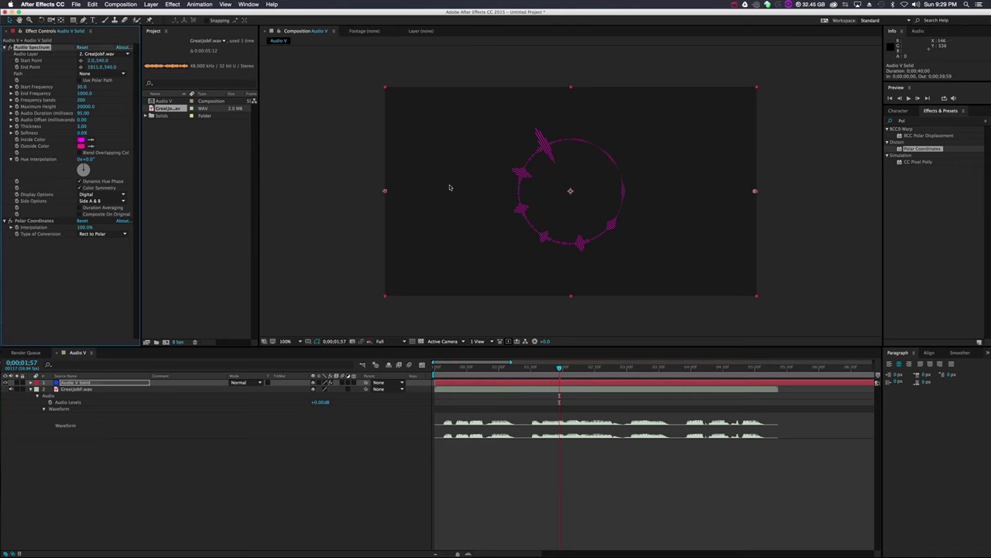
left_click_drag(80, 126, 303, 142)
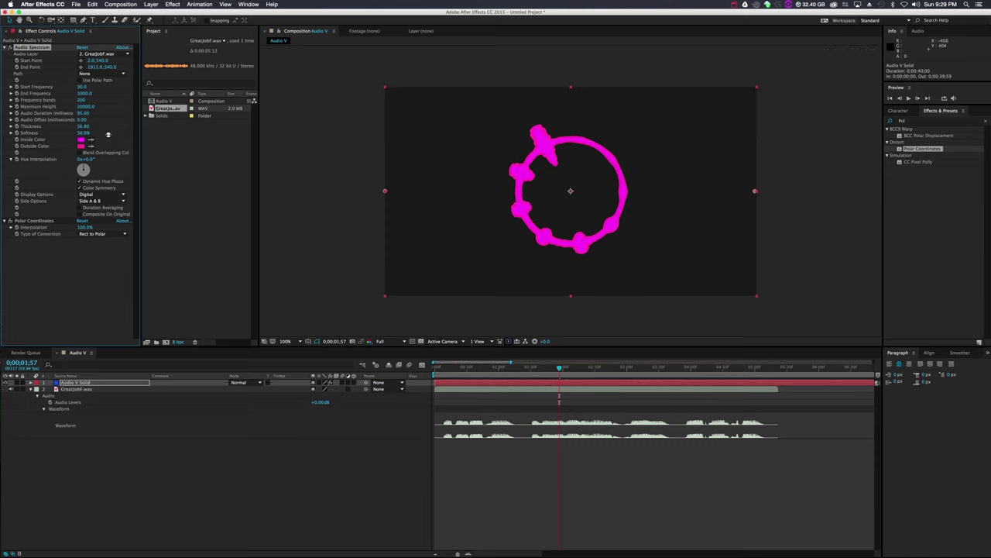
left_click_drag(108, 135, 203, 143)
key("super+z")
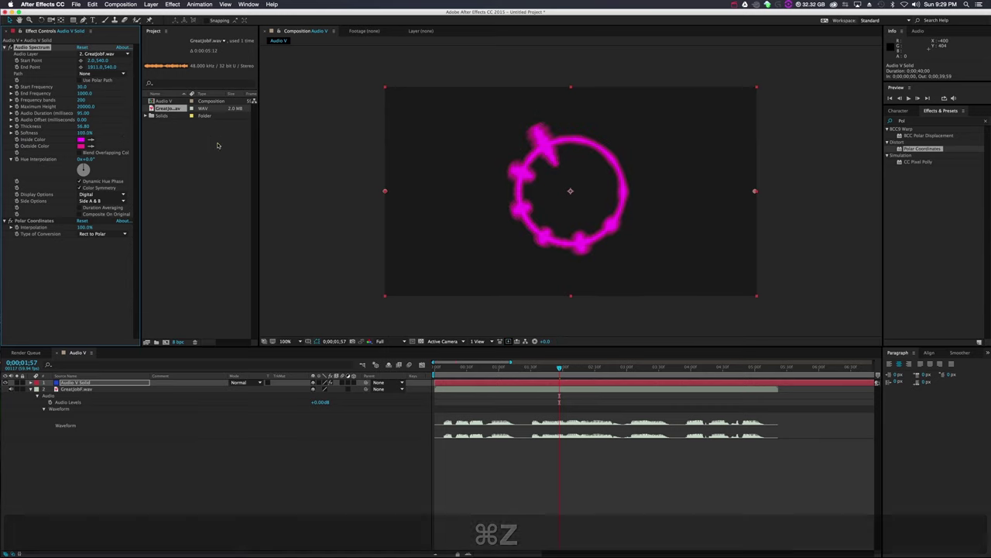
left_click(82, 126)
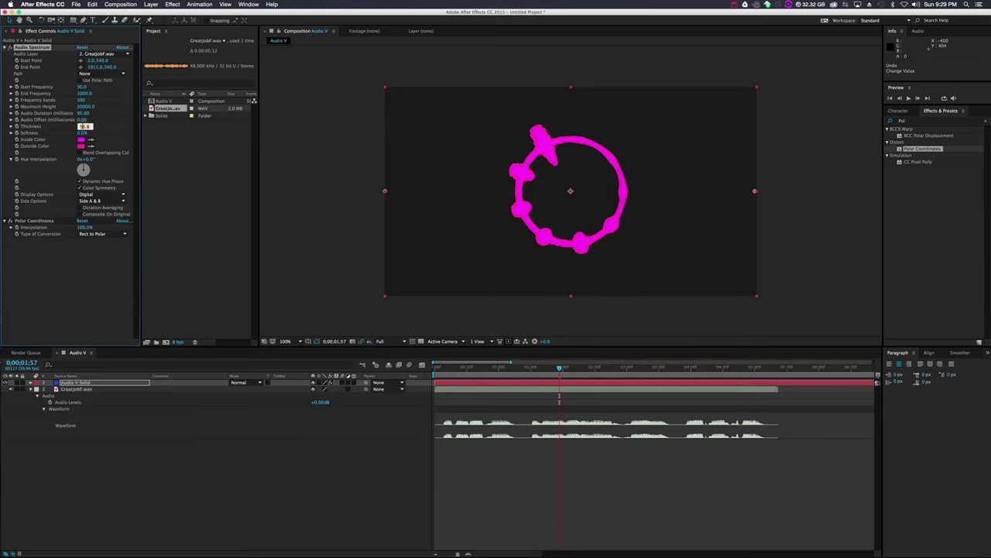
type("5")
left_click(83, 277)
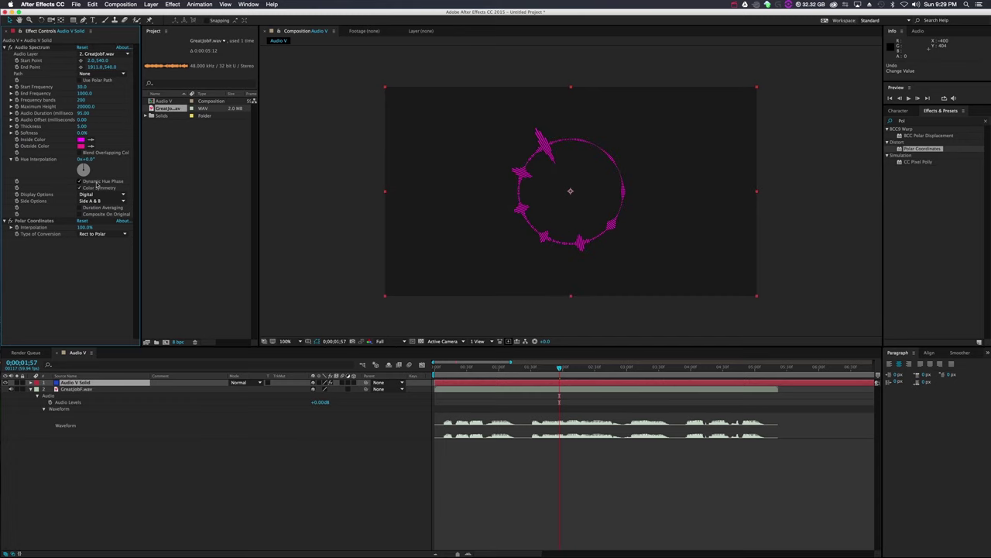
Set the Audio Spectrum's Inside Color to white.
left_click(81, 140)
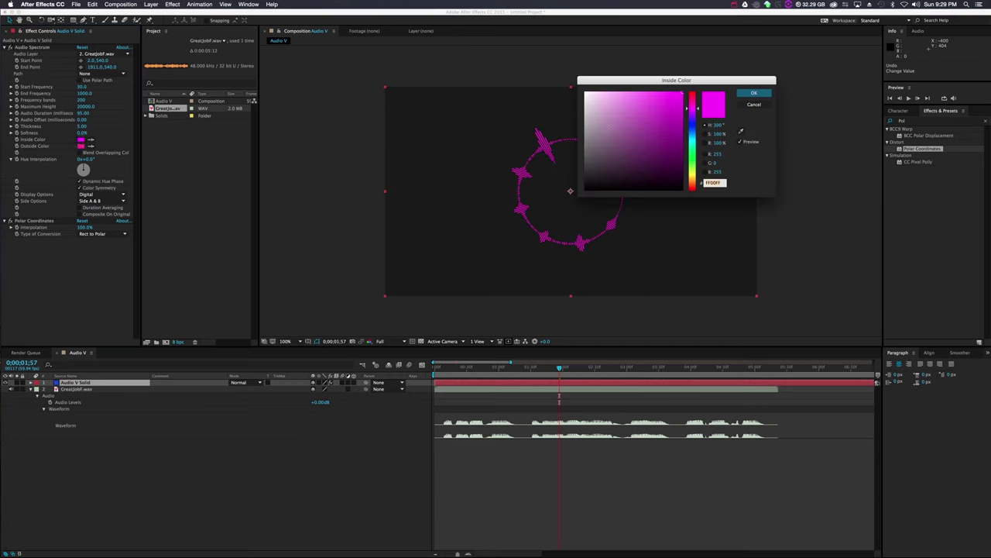
left_click_drag(597, 102, 565, 69)
left_click(755, 93)
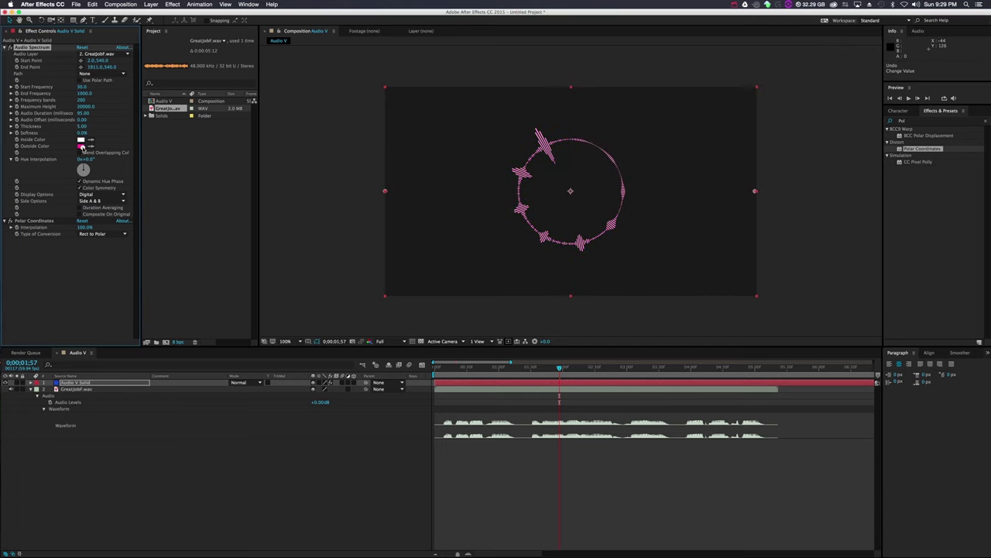
Set the Audio Spectrum's Outside Color to near-white.
left_click(80, 146)
left_click_drag(603, 140, 553, 69)
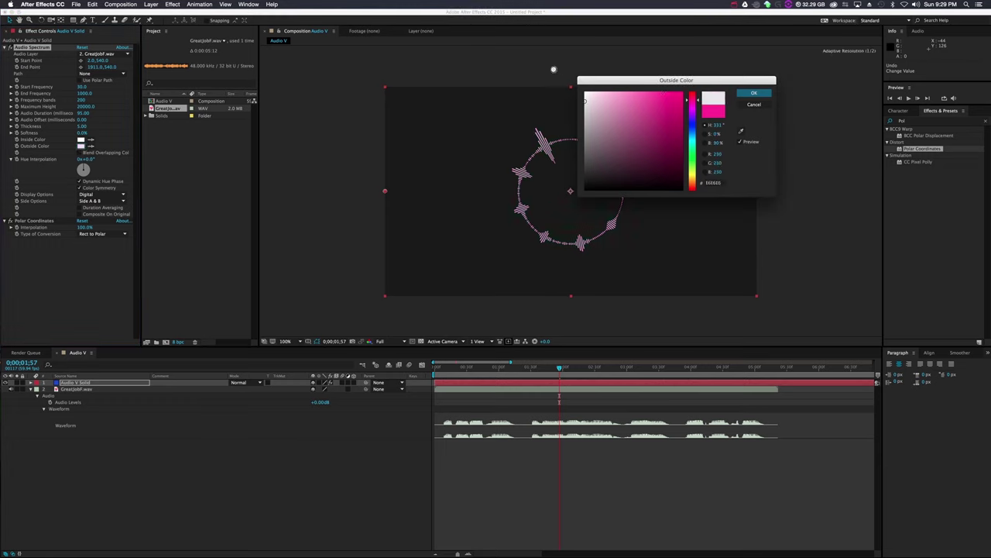
left_click(754, 92)
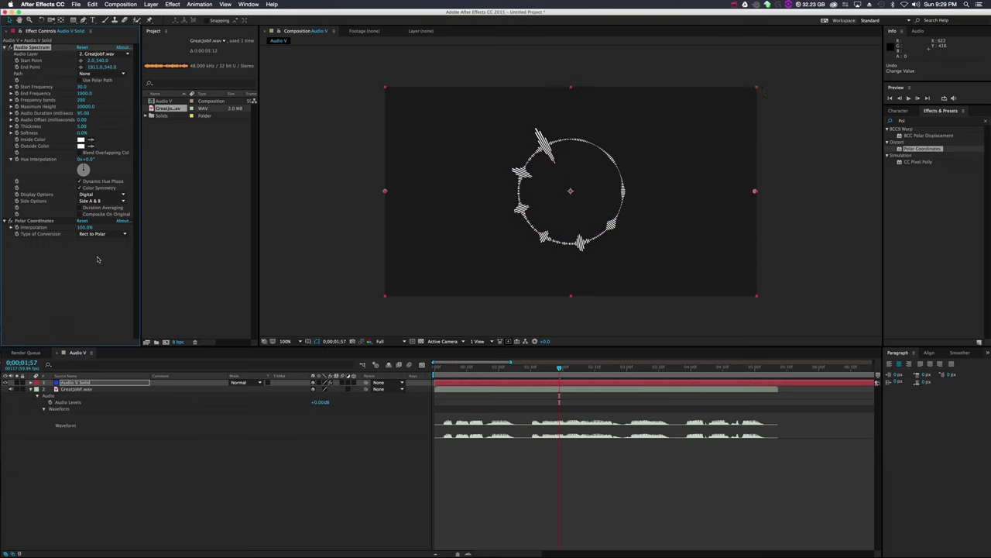
Keep Digital display, try Side B and Side A, then restore Side A & B.
left_click(85, 195)
left_click(87, 196)
left_click(95, 199)
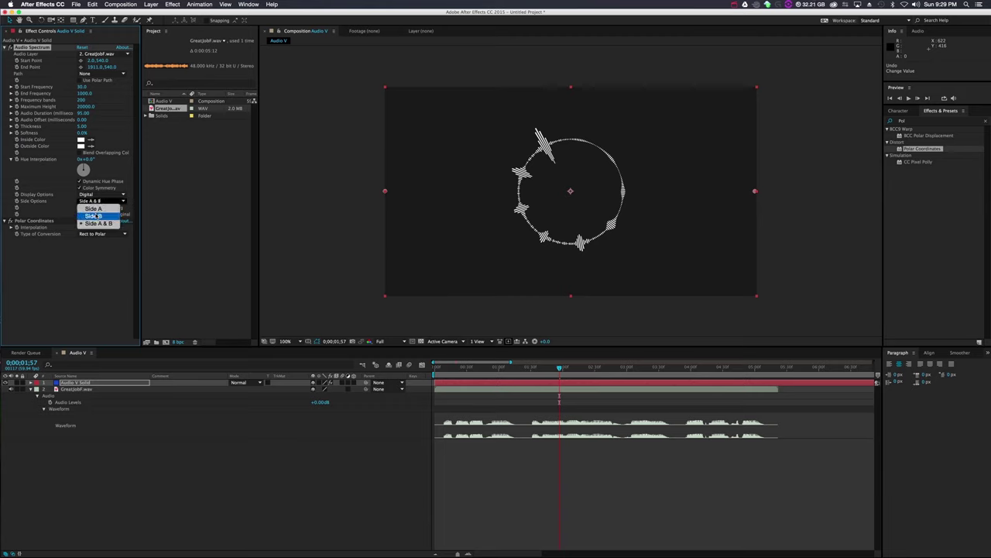
left_click(91, 216)
left_click(95, 201)
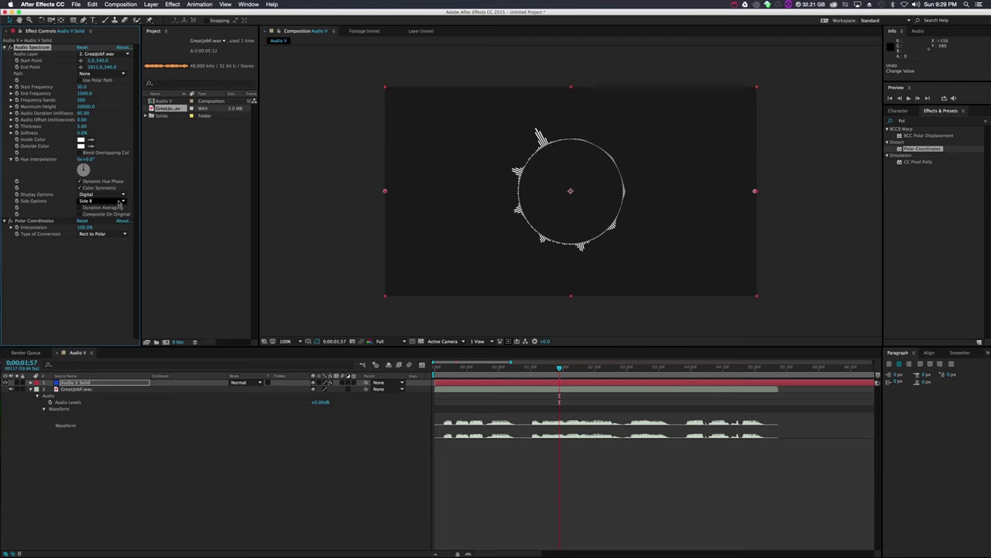
left_click(109, 207)
left_click(94, 200)
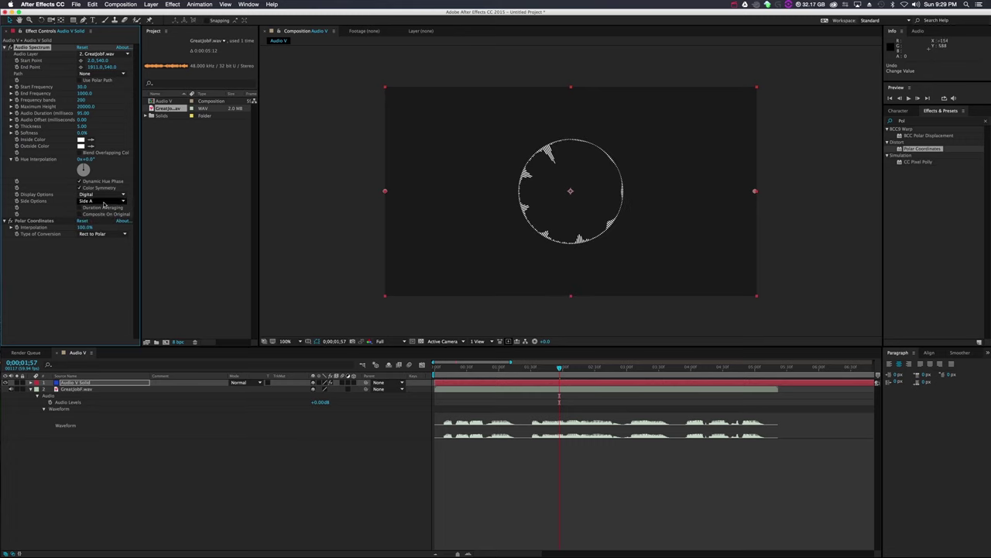
left_click(94, 224)
Switch Display Options to Analog lines and preview the ring over a few frames.
left_click(101, 194)
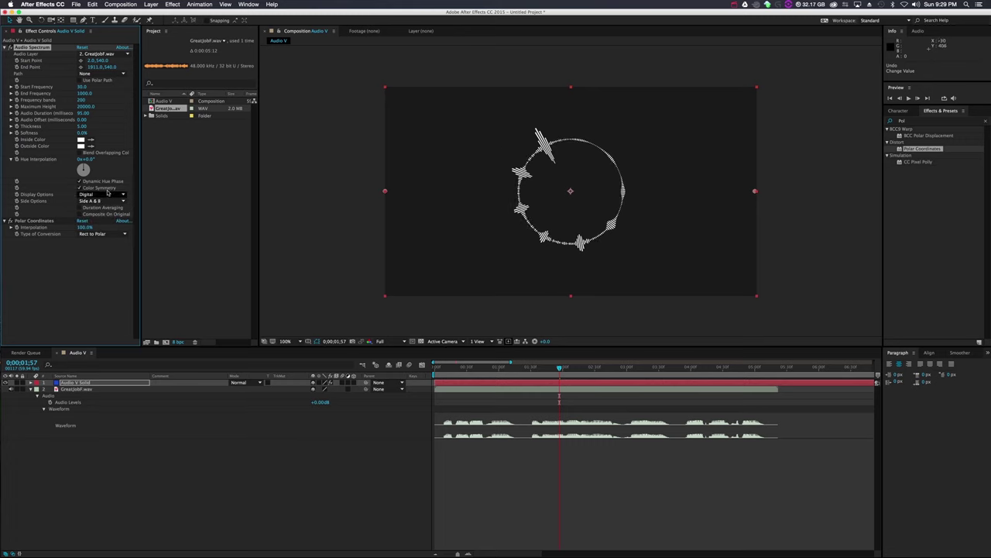
left_click(105, 208)
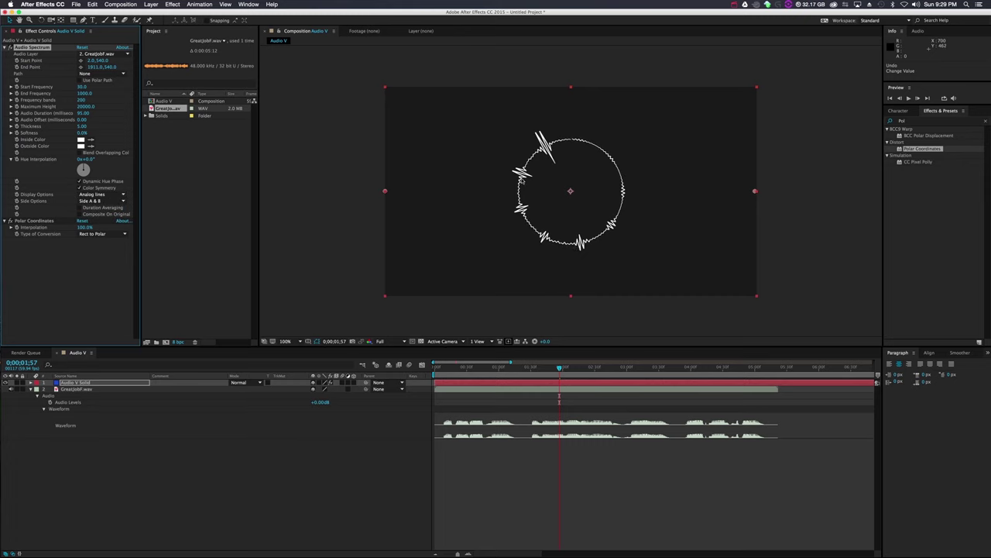
mouse_move(560, 370)
left_mouse_down()
mouse_move(581, 369)
mouse_move(573, 381)
left_mouse_up()
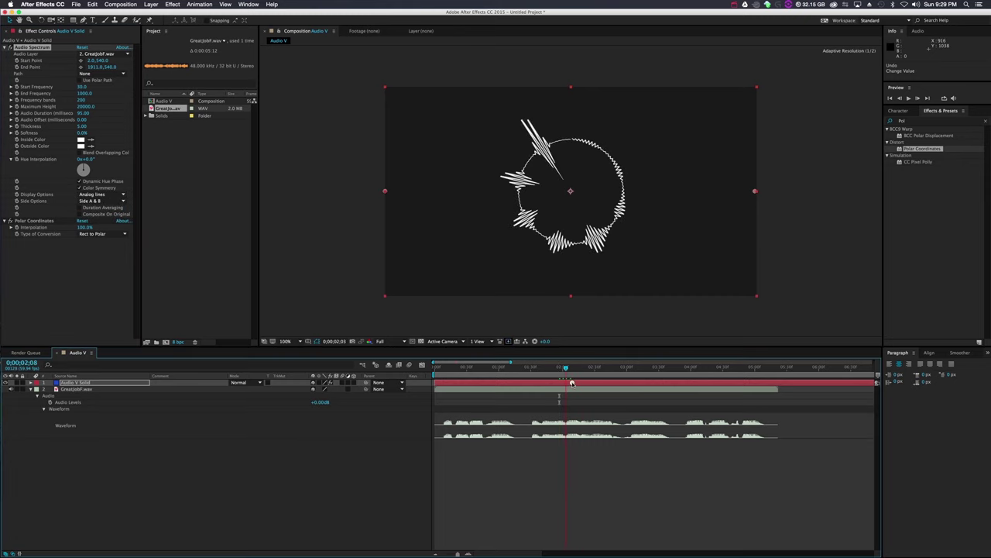
left_click(109, 239)
left_click(108, 249)
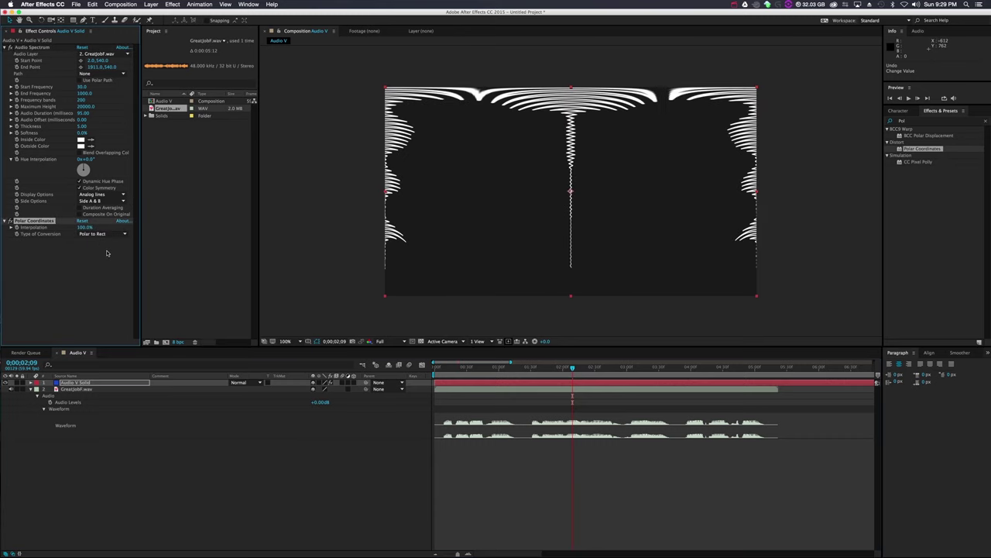
left_click(83, 225)
type("0")
key("Return")
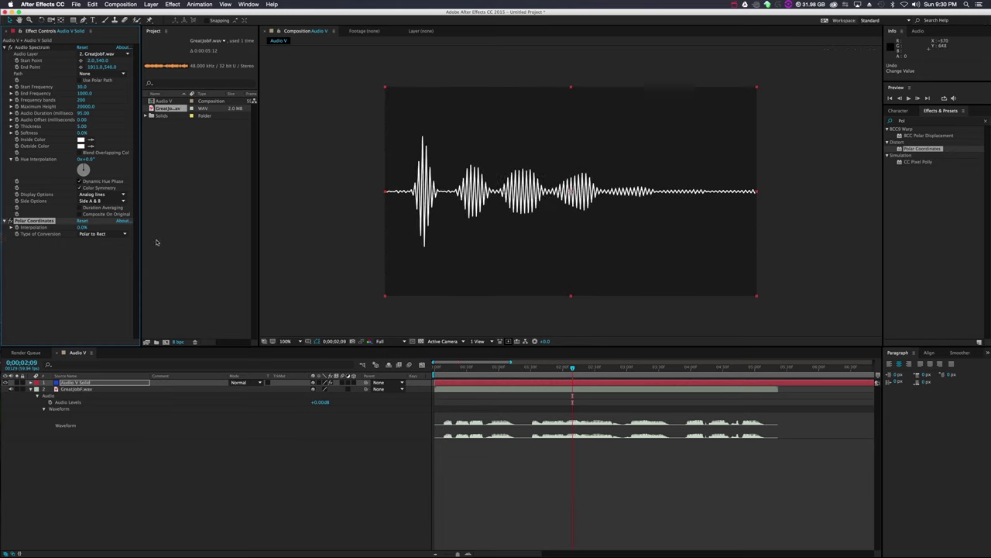
left_click(110, 234)
left_click(101, 241)
left_click_drag(83, 227, 317, 225)
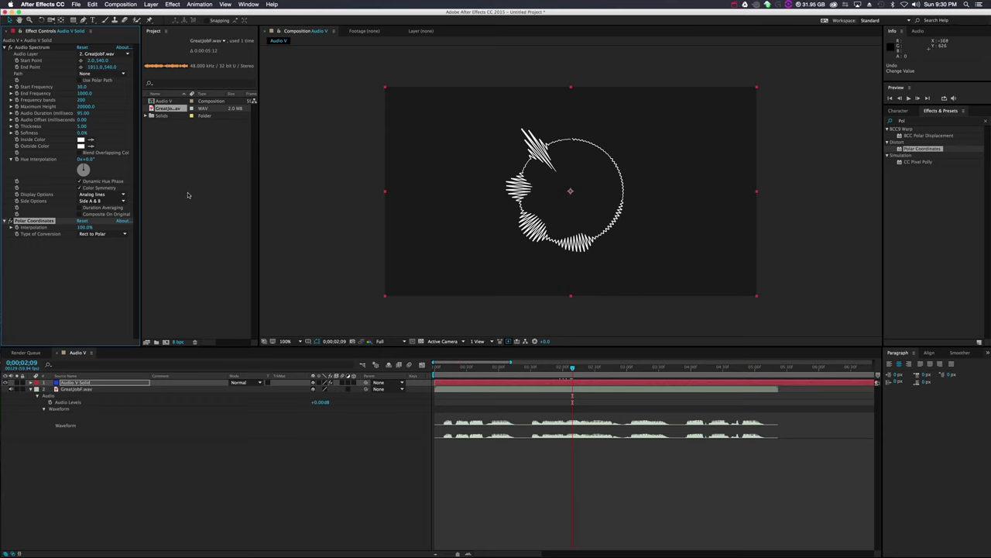
Leave the display style unchanged and try Side Options set to Side A.
left_click(101, 200)
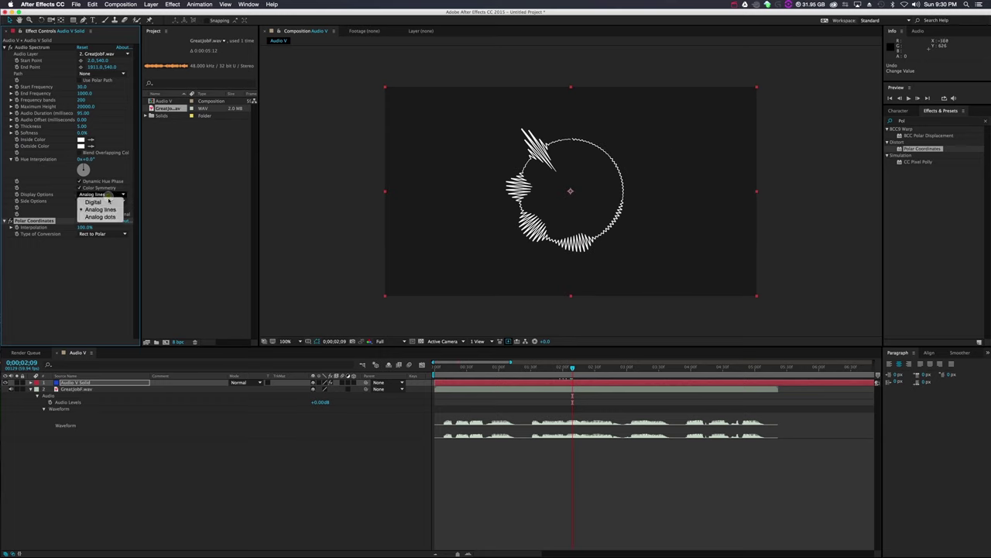
left_click(92, 281)
left_click(82, 200)
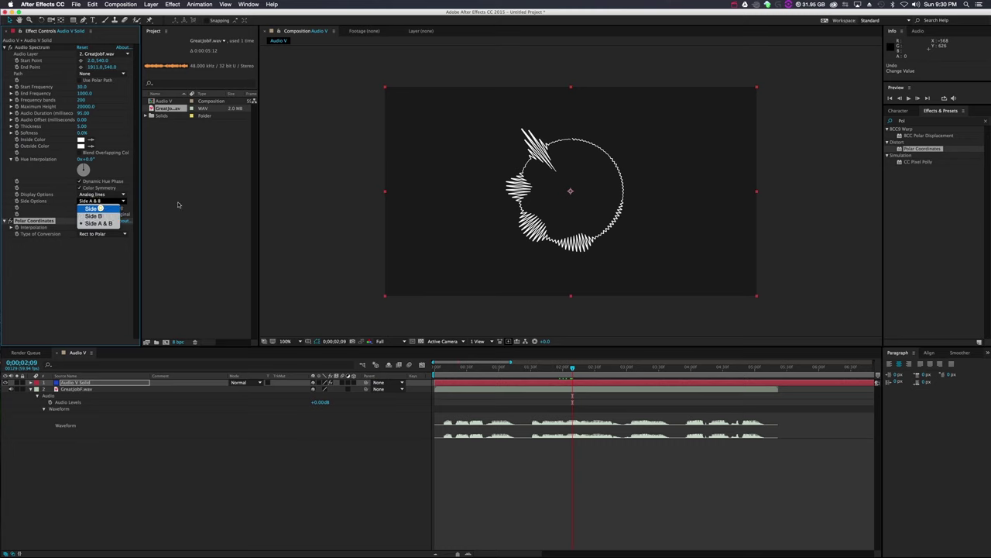
left_click(97, 208)
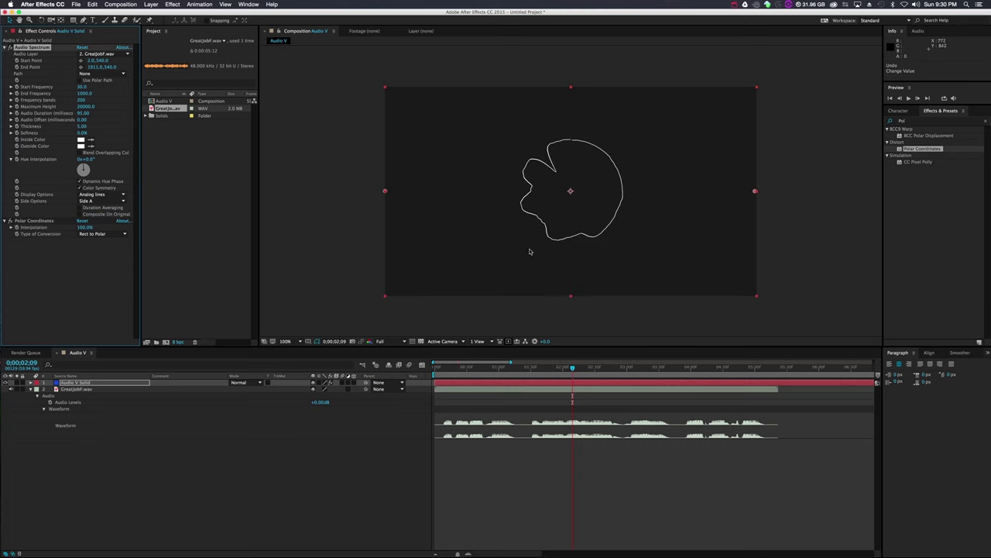
Set Display Options to Digital and Side Options to Side B, then bring up the reference movie.
left_click(98, 201)
left_click(97, 201)
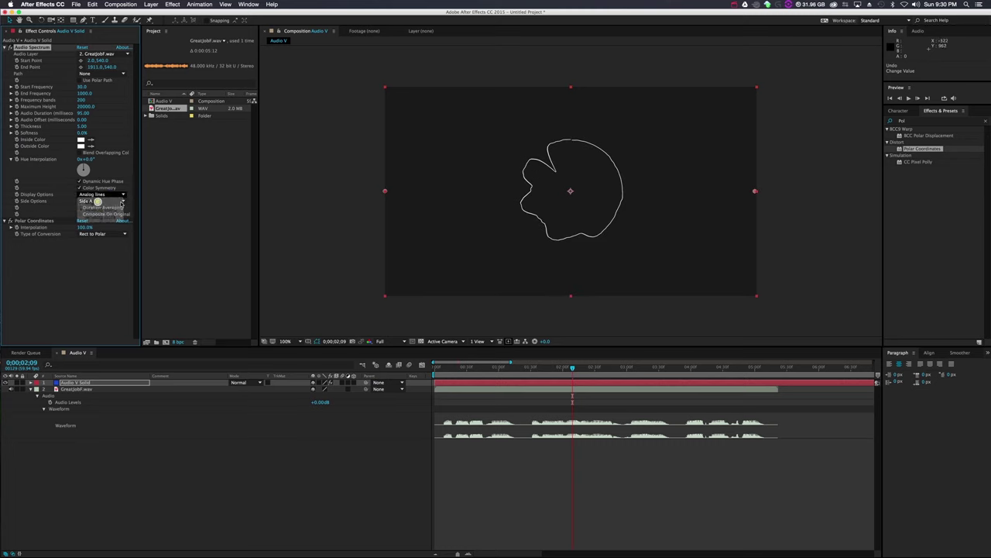
left_click(99, 201)
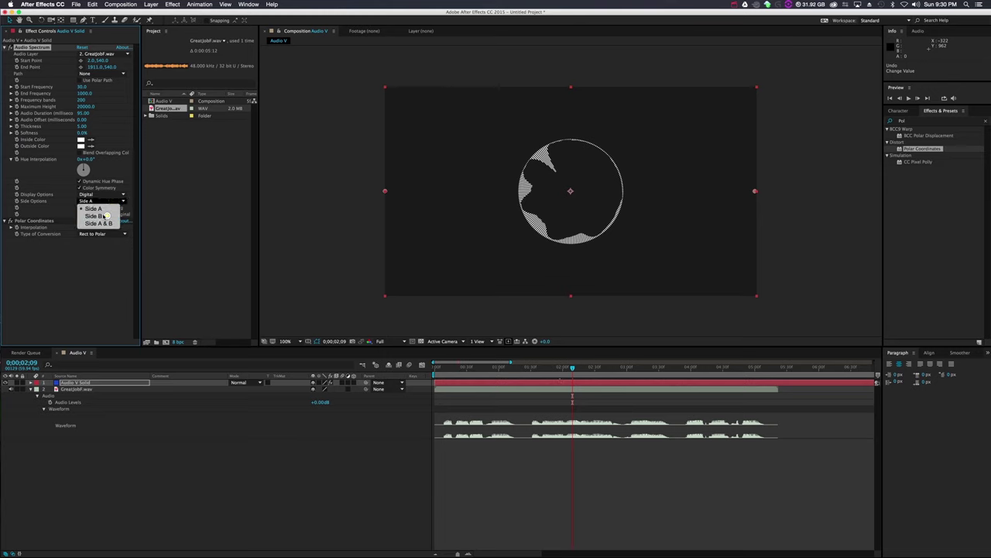
left_click(98, 215)
left_click_drag(574, 368, 584, 402)
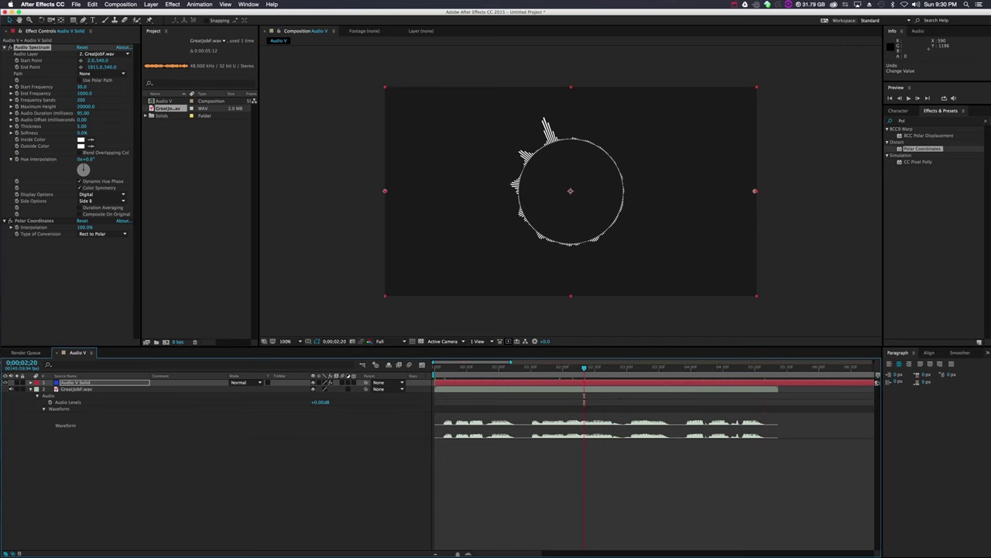
key("super+Tab")
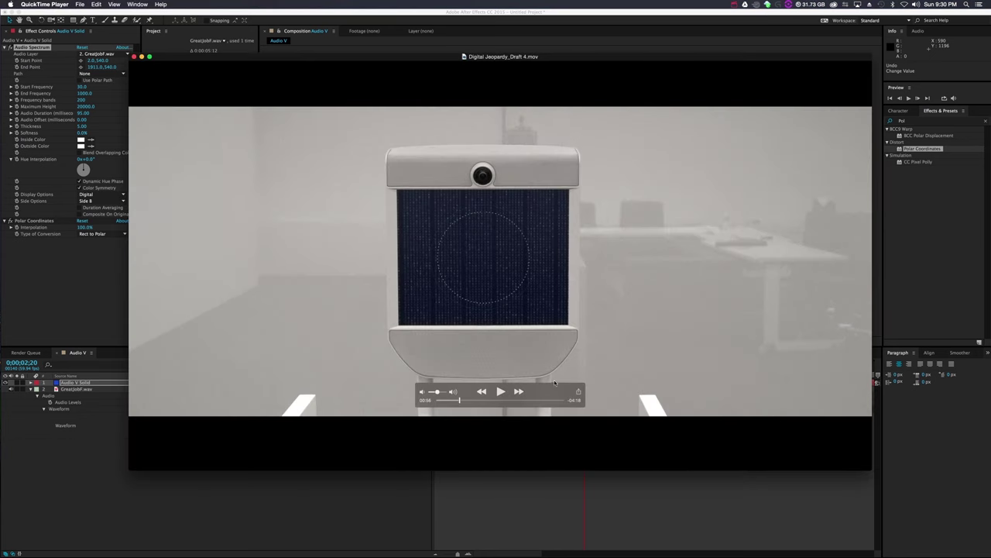
Scrub the reference movie back to its 00:53 spectrum shot, then close it.
mouse_move(460, 402)
left_mouse_down()
mouse_move(438, 402)
mouse_move(458, 401)
left_mouse_up()
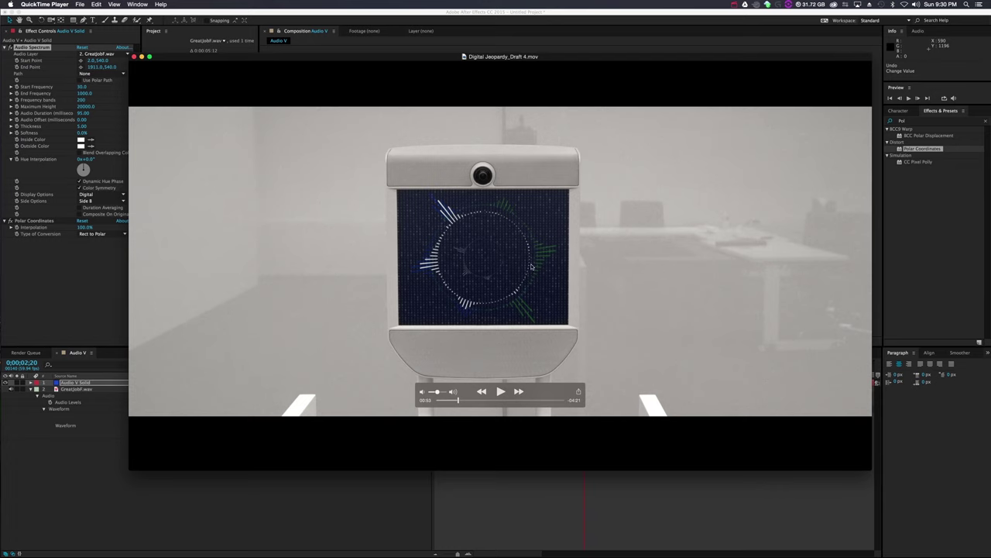
left_click(140, 56)
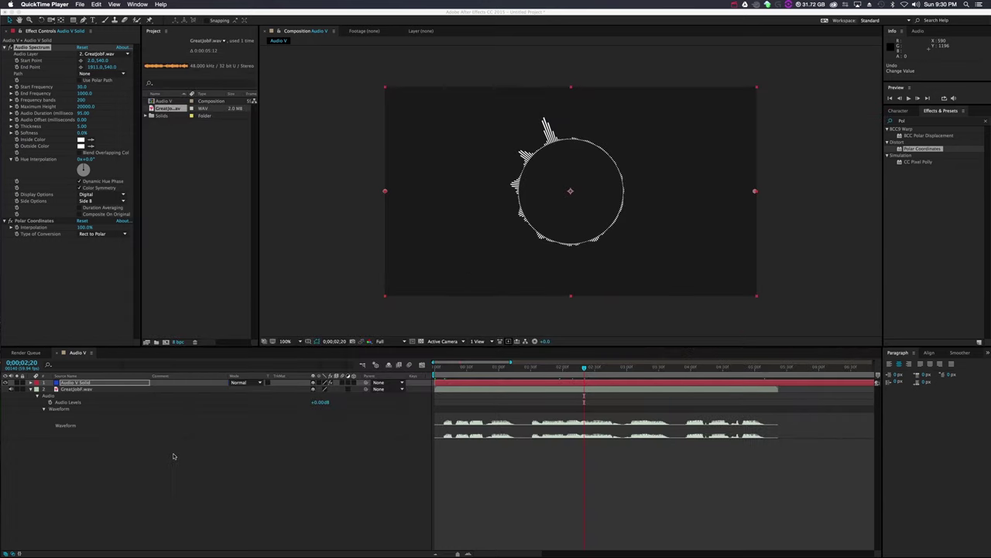
Pre-compose the audio layer and spectrum solid into a comp named 'Aduio V_Comp'.
left_click(31, 388)
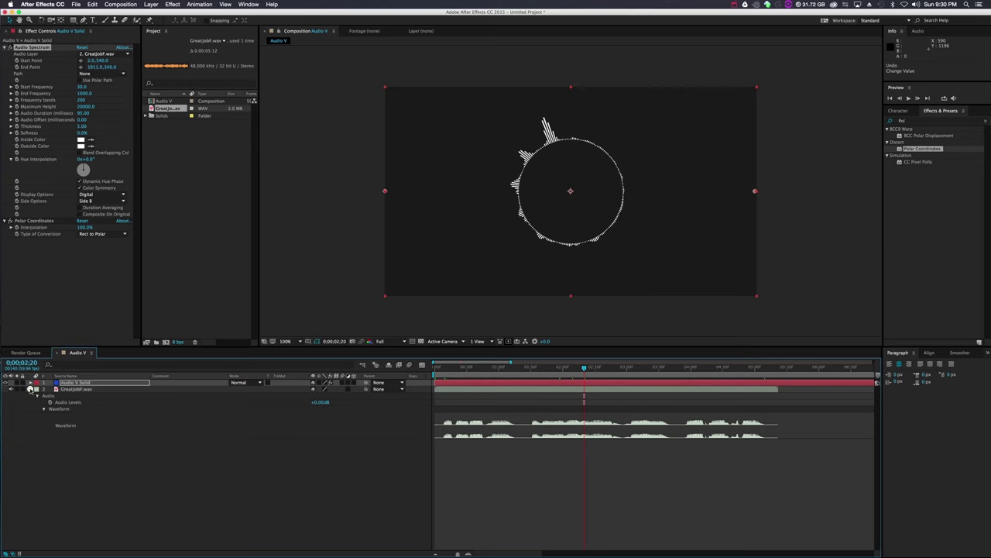
left_click(31, 388)
left_click(70, 428)
left_click(71, 388)
left_click(71, 382, "shift")
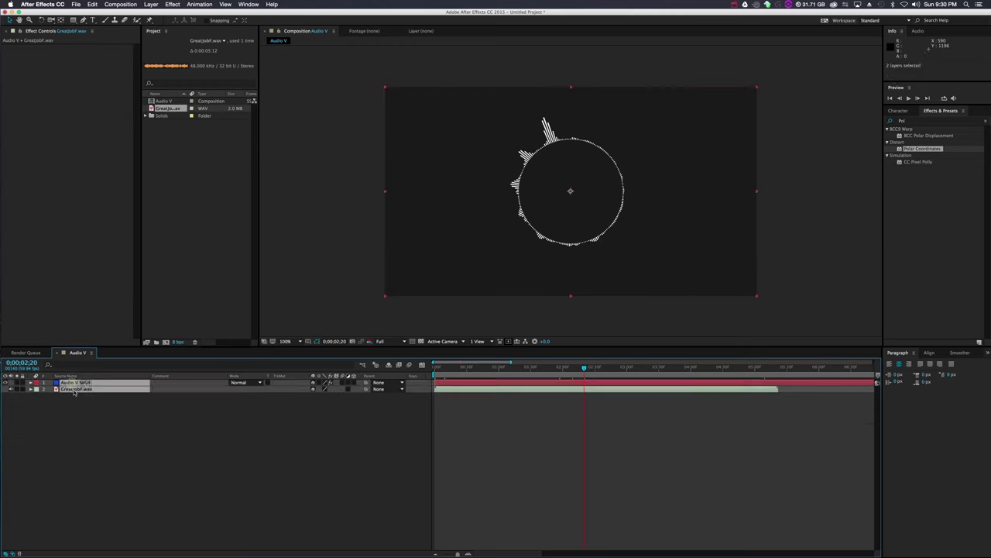
right_click(74, 389)
left_click(124, 489)
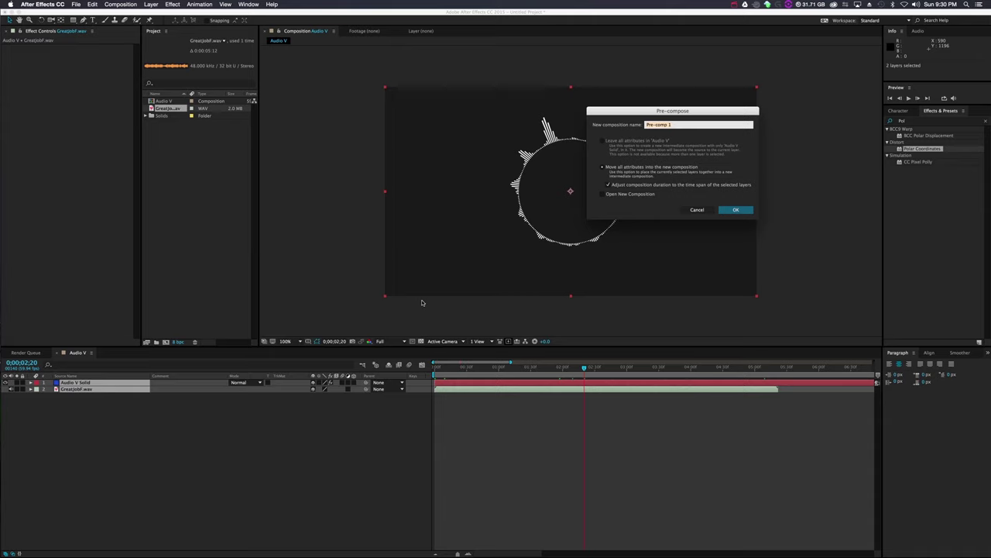
type("Aduio")
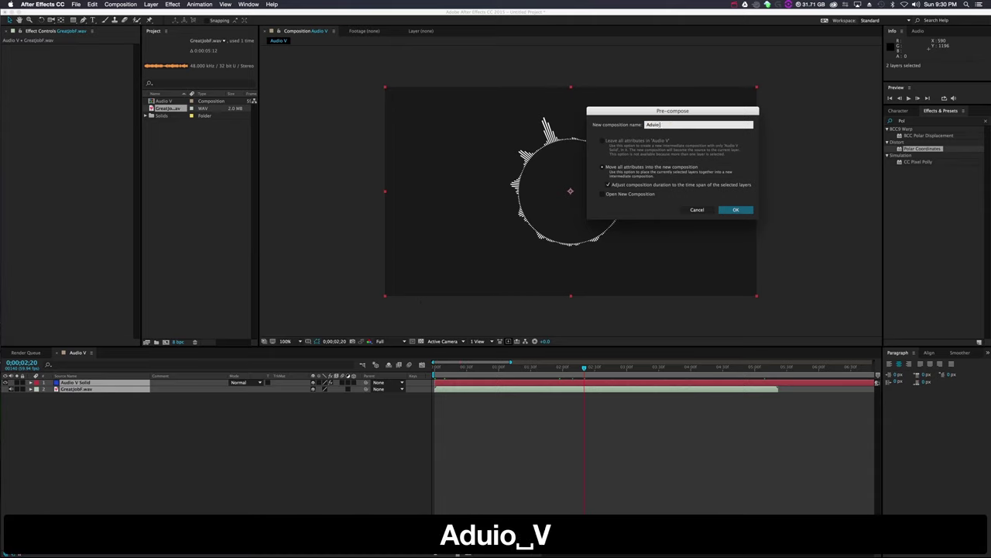
type(" V_Comp")
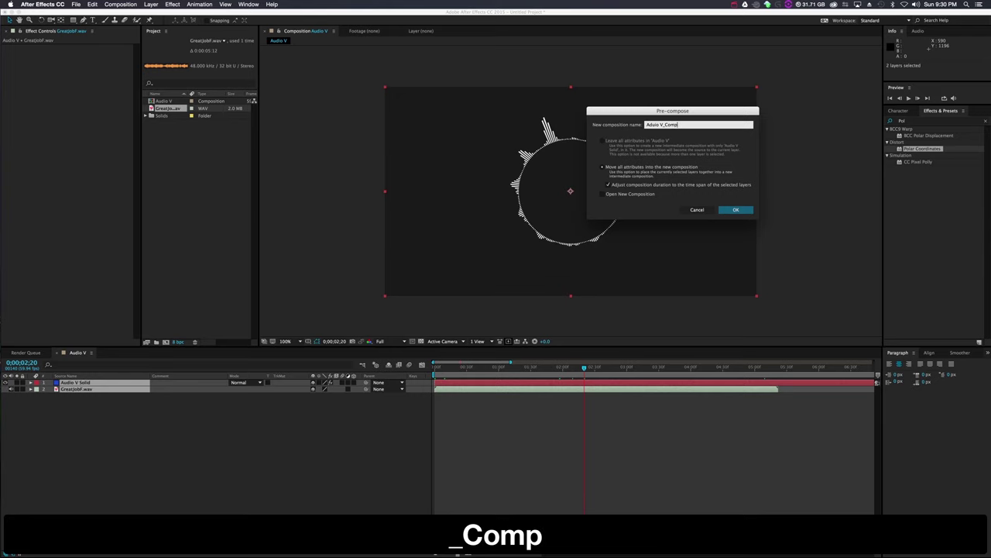
key("Return")
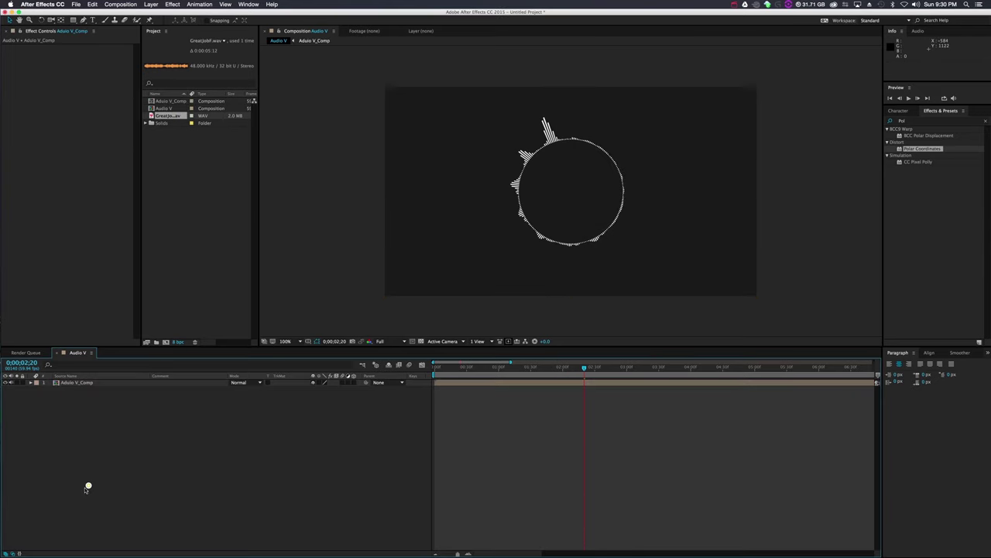
Rename the pre-comp layer to 'Aduio V_Comp 1'.
left_click(92, 382)
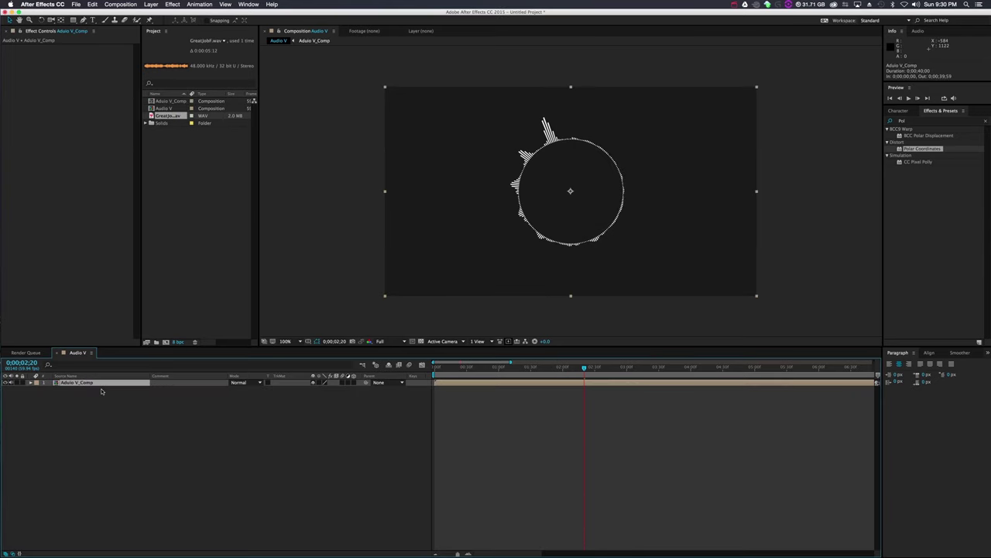
key("Return")
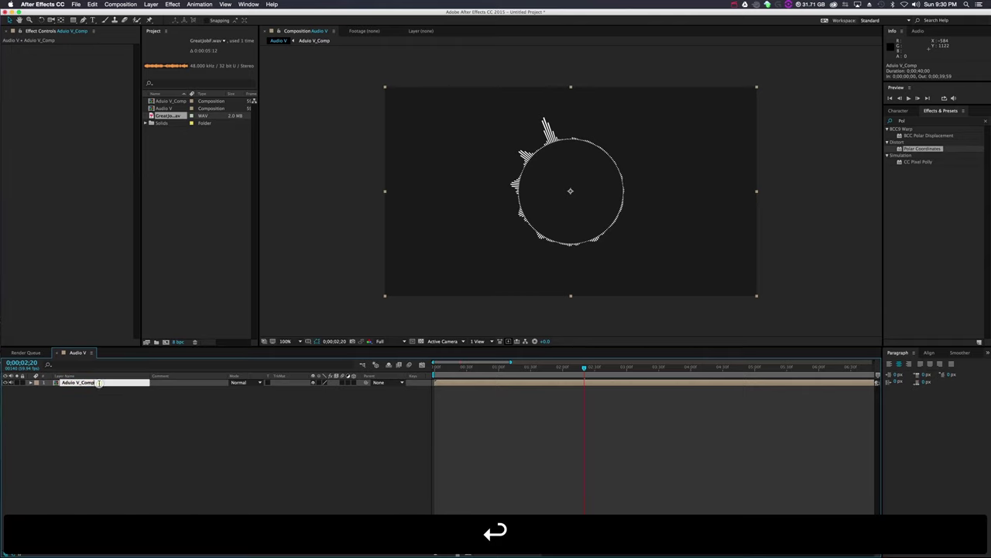
type("1")
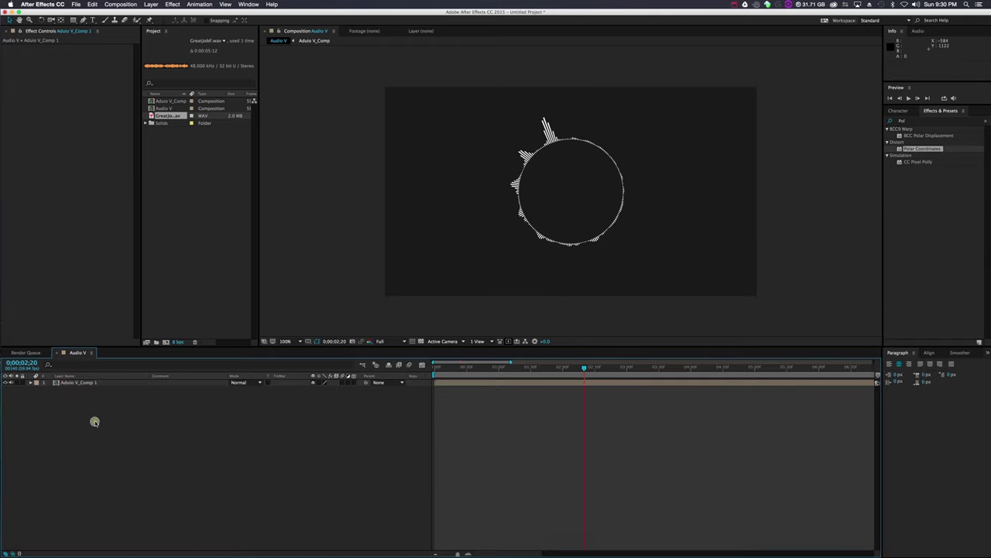
left_click(93, 383)
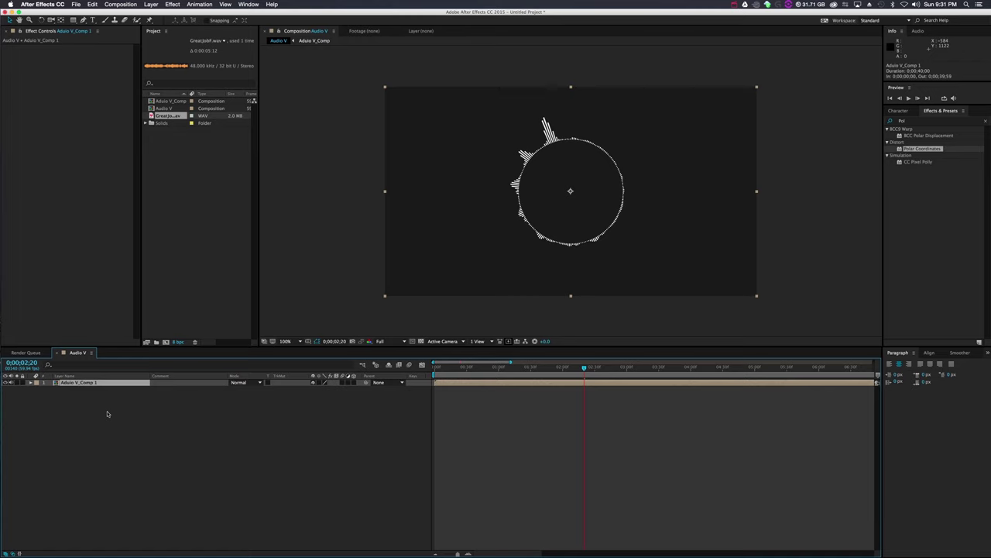
Duplicate the ring layer and scale the copy to 122%.
key("super+d")
left_click(89, 392)
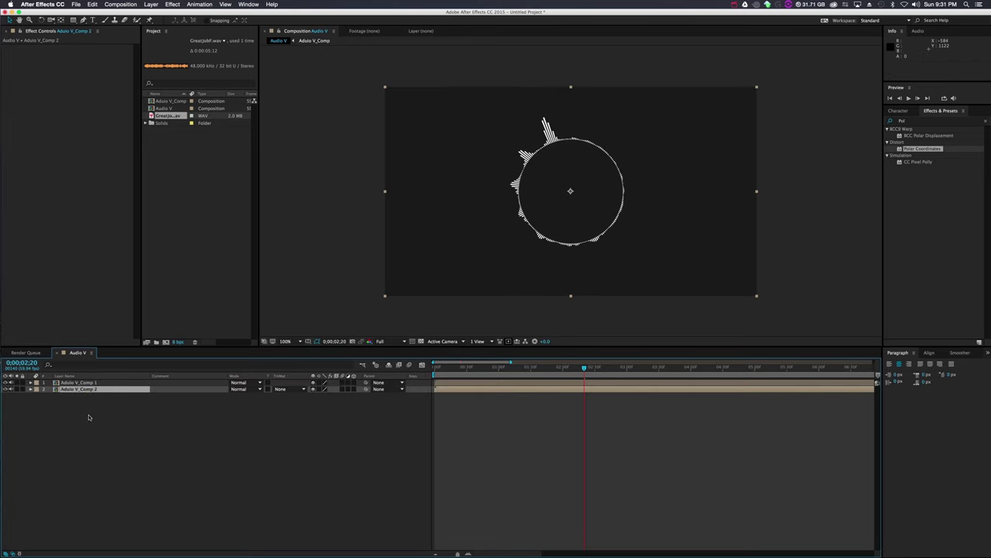
key("s")
left_click_drag(332, 399, 348, 396)
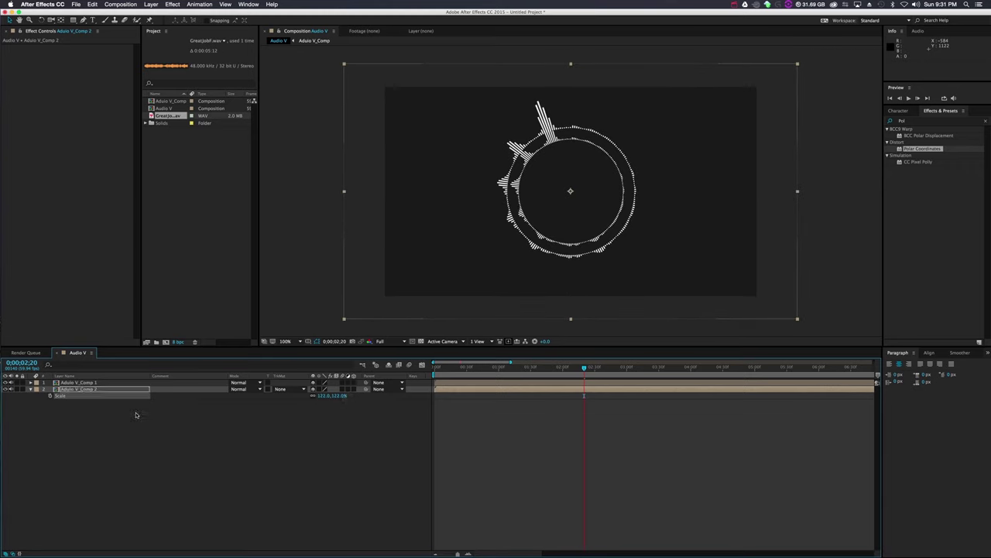
Duplicate Aduio V_Comp 2 and scale the third ring to 141%.
left_click(82, 388)
key("super+d")
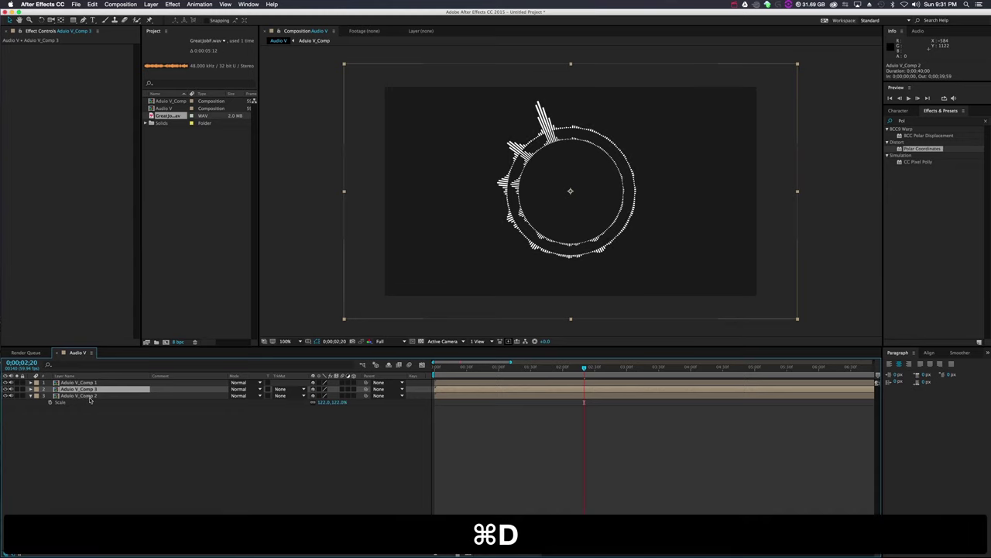
left_click_drag(339, 404, 344, 401)
Make a fourth copy, move it to the bottom of the stack, and scale it to 40%.
left_click(82, 396)
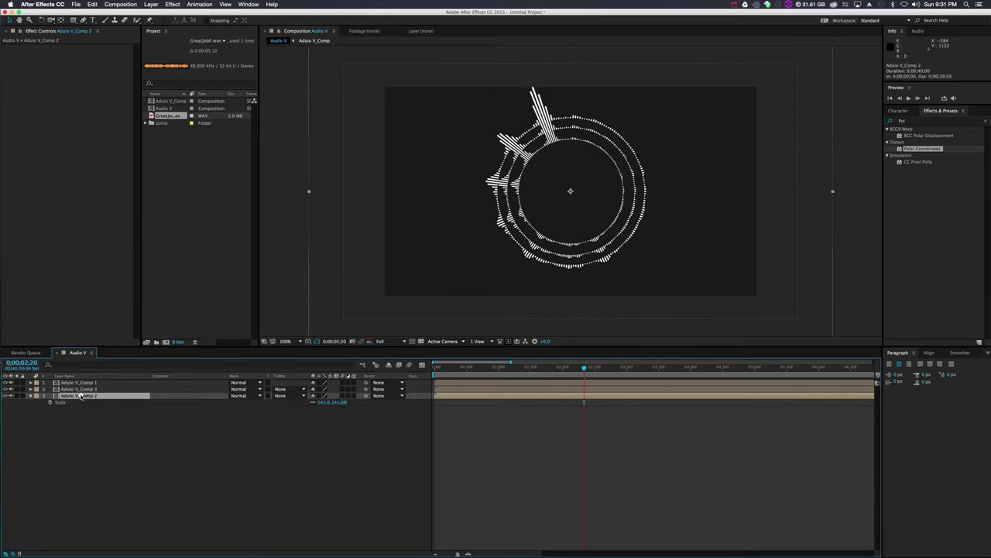
left_click(99, 389)
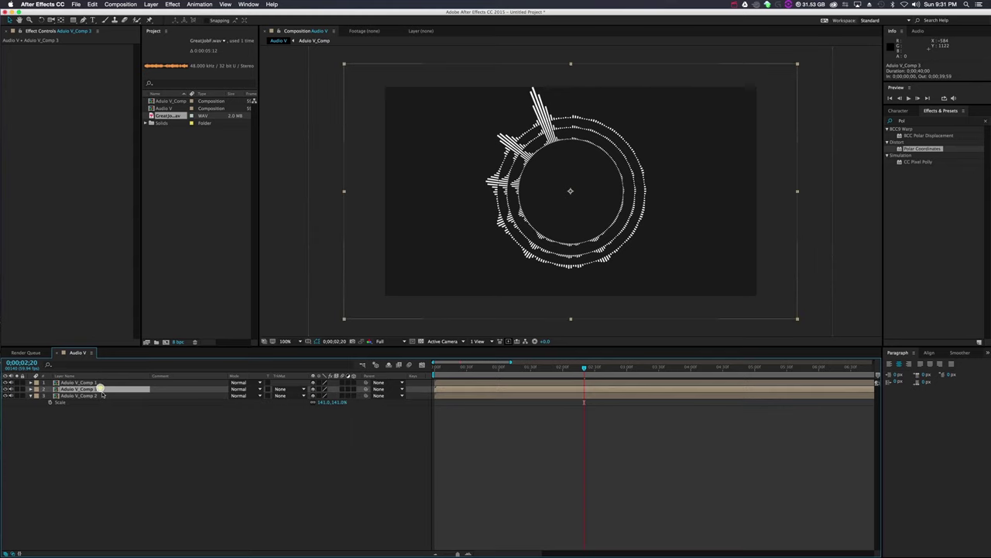
key("super+d")
left_click_drag(94, 396, 88, 415)
key("s")
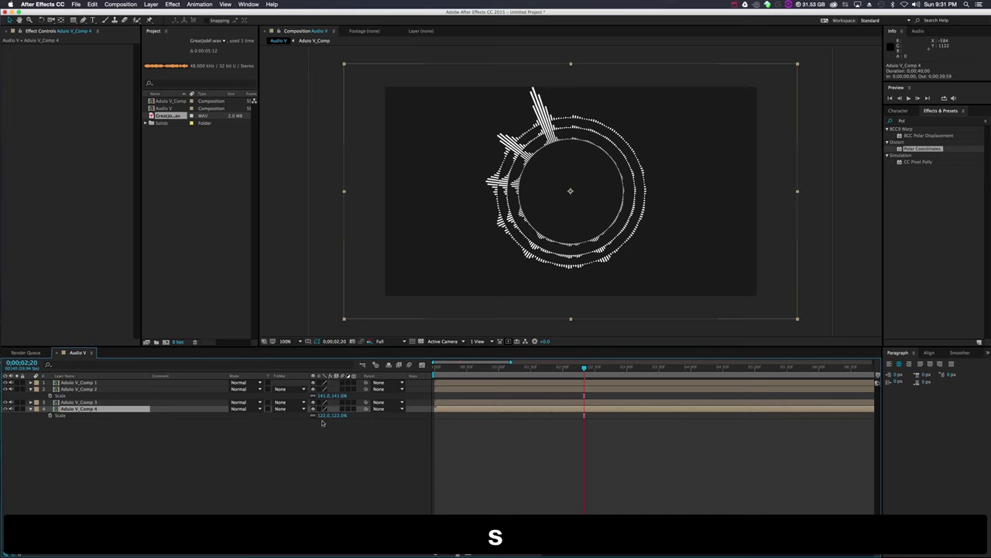
left_click_drag(337, 418, 309, 415)
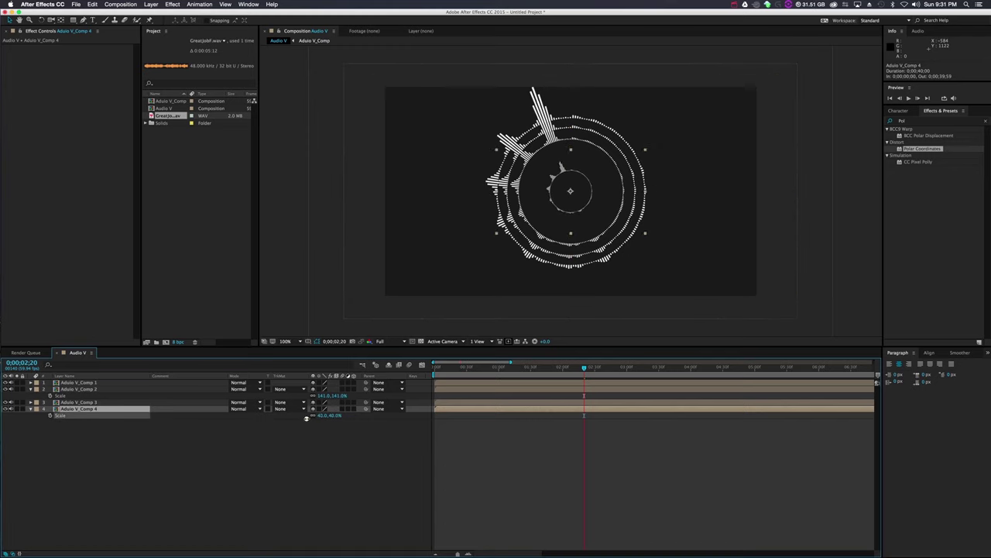
left_click(268, 457)
Rotate Aduio V_Comp 2 to 38° and Aduio V_Comp 3 to −74°.
left_click(30, 388)
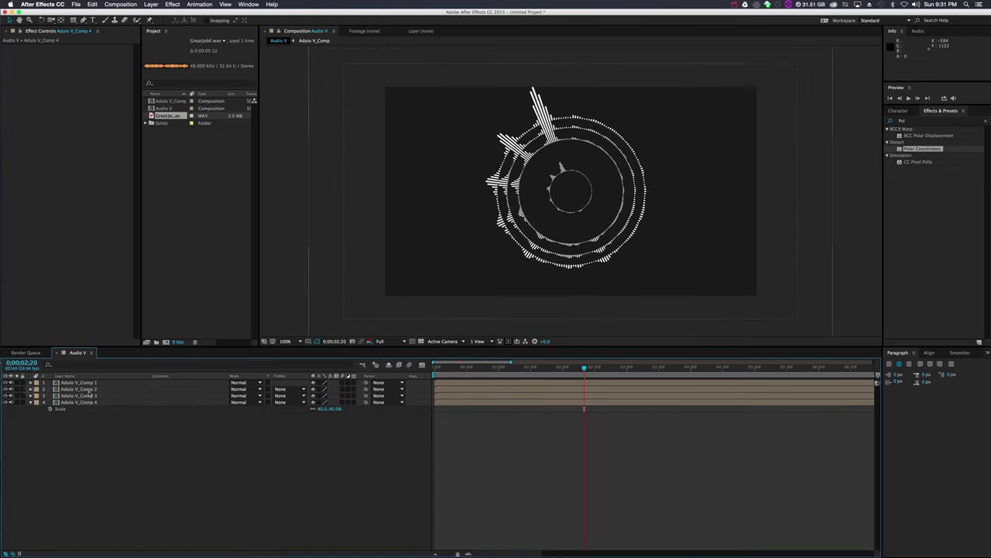
left_click(89, 388)
key("r")
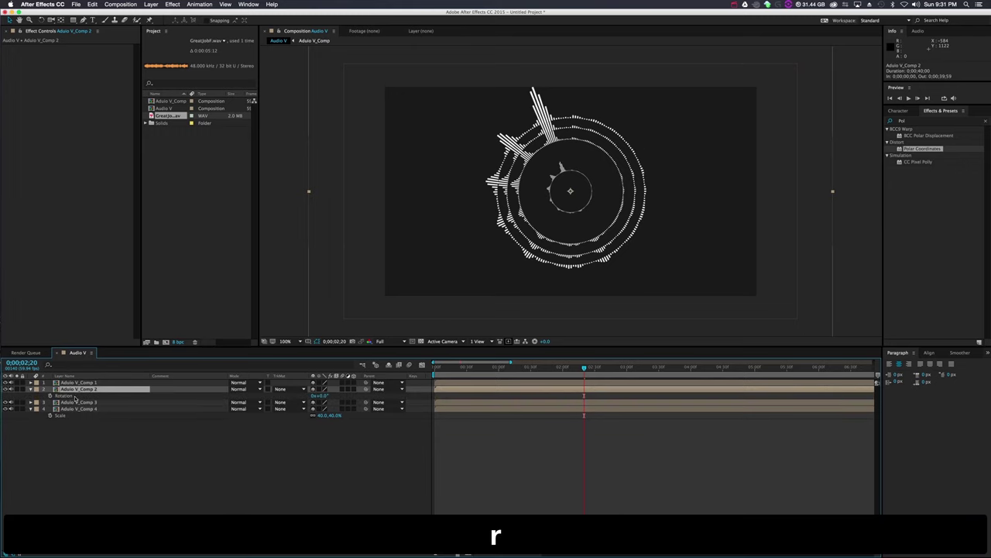
left_click_drag(323, 395, 387, 422)
left_click(95, 403)
key("r")
Rotate the inner ring Aduio V_Comp 4 to 159° and collapse the rotation rows.
left_click(83, 415)
key("r")
left_click(352, 486)
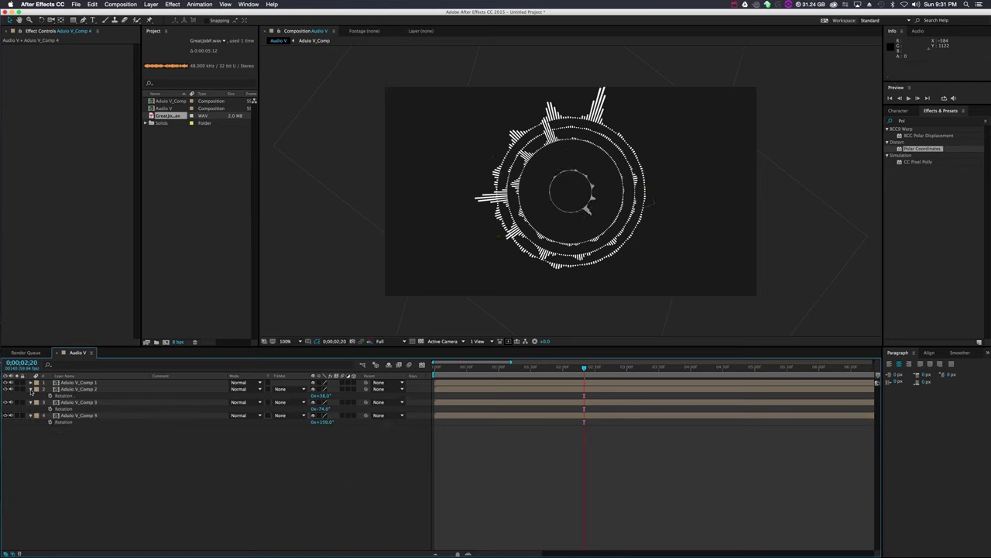
left_click(30, 389)
left_click(30, 395)
Apply the Fill effect to Aduio V_Comp 2 from the Effects search.
left_click(30, 401)
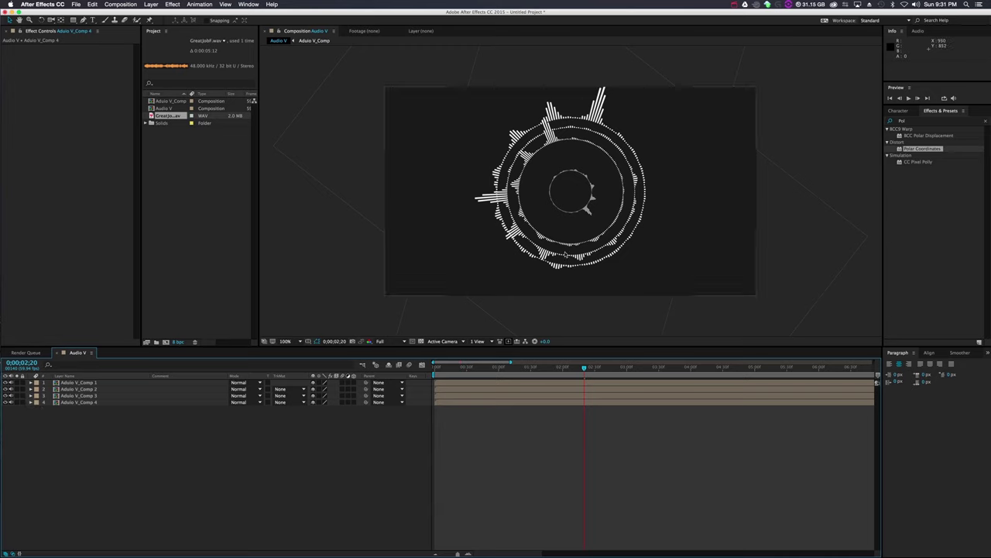
left_click(911, 122)
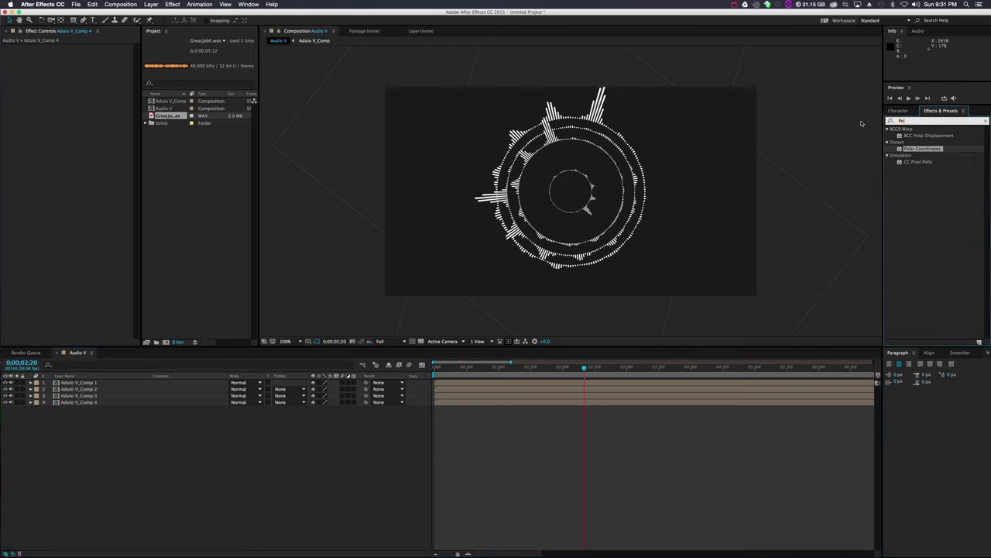
type("fill")
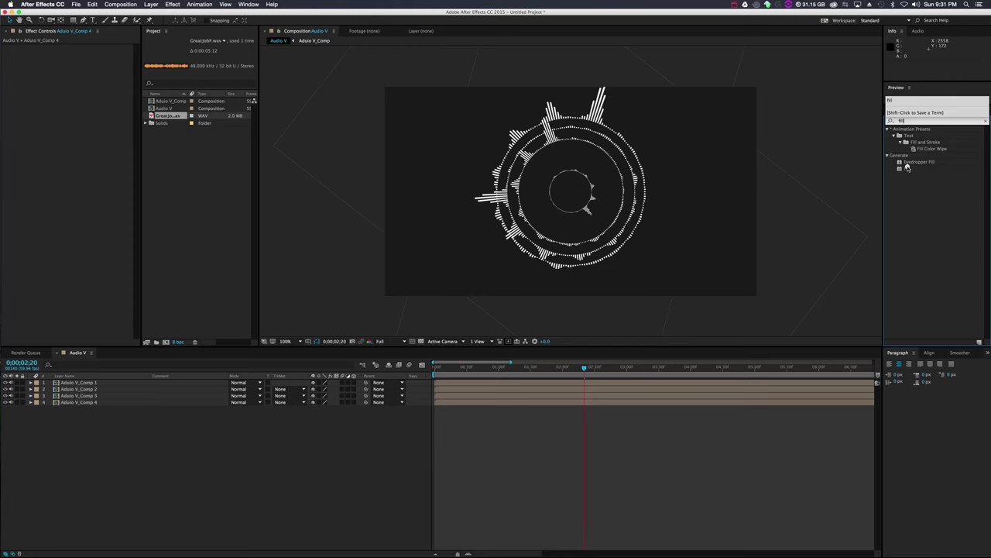
left_click_drag(907, 168, 83, 392)
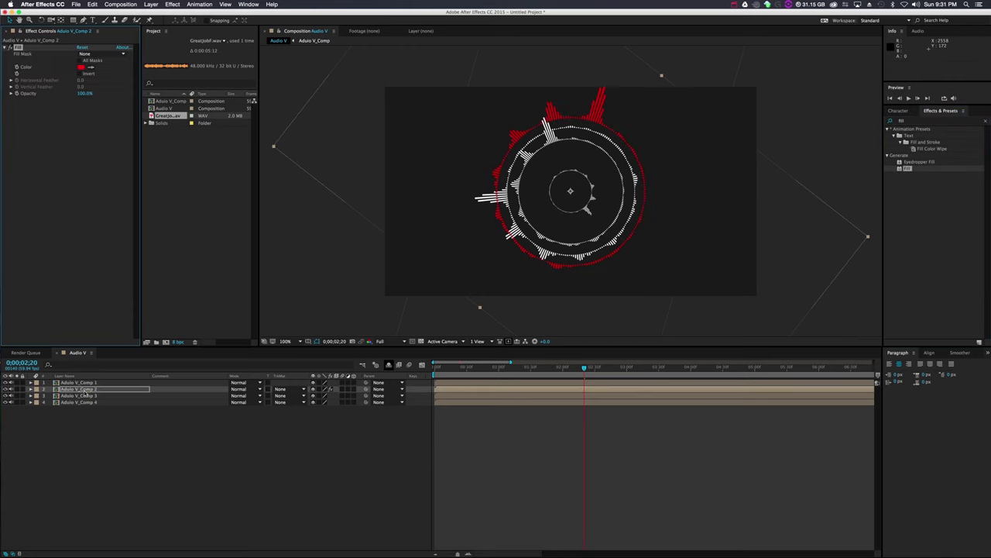
Copy Comp 2's Fill effect and paste it onto Aduio V_Comp 3 and 4.
key("super+c")
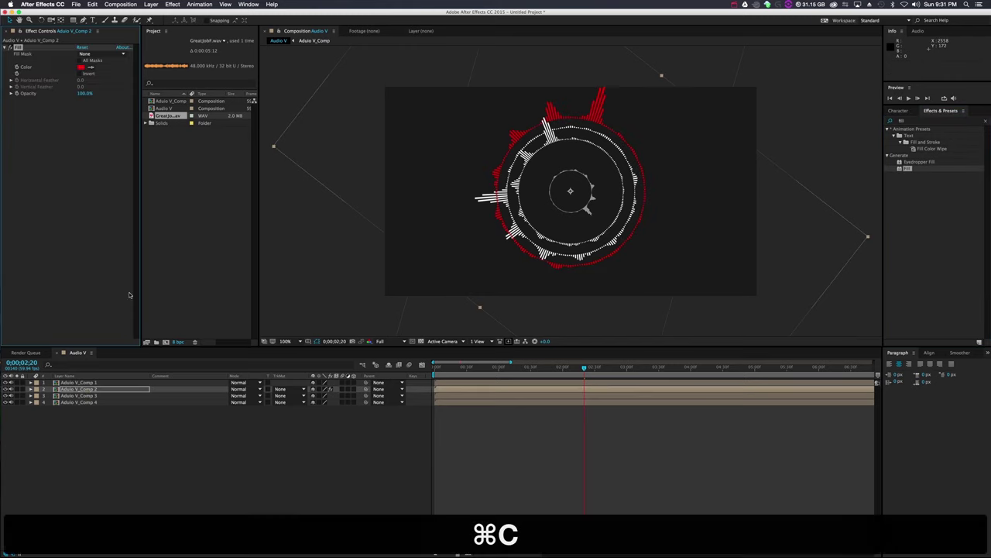
left_click_drag(66, 422, 85, 397)
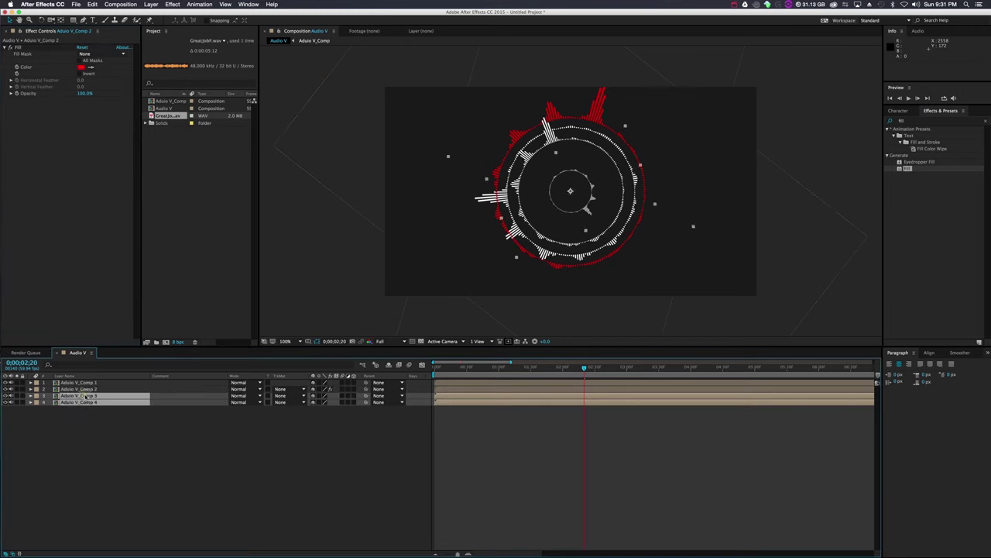
key("super+v")
left_click(137, 452)
left_click(93, 383)
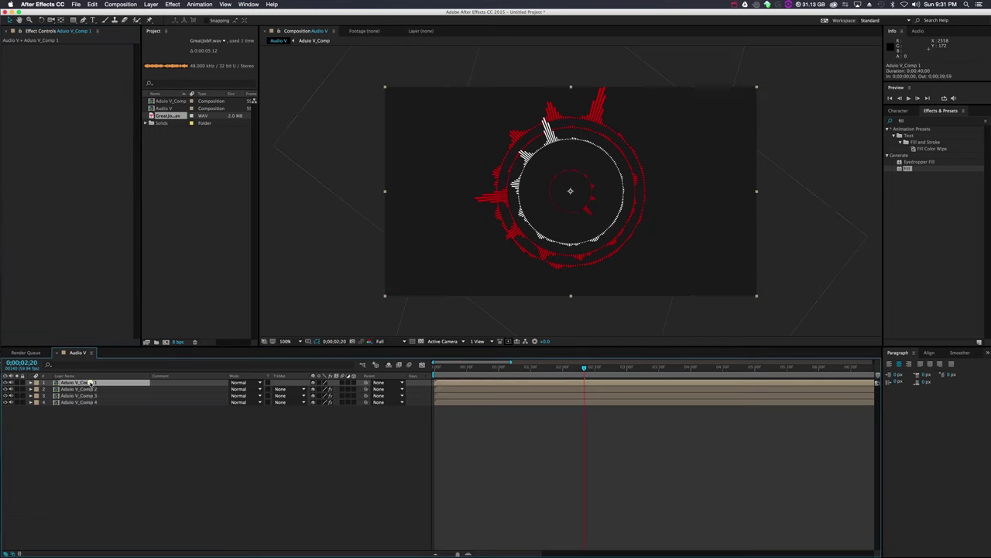
Set Aduio V_Comp 2's Fill colour to blue.
left_click(92, 389)
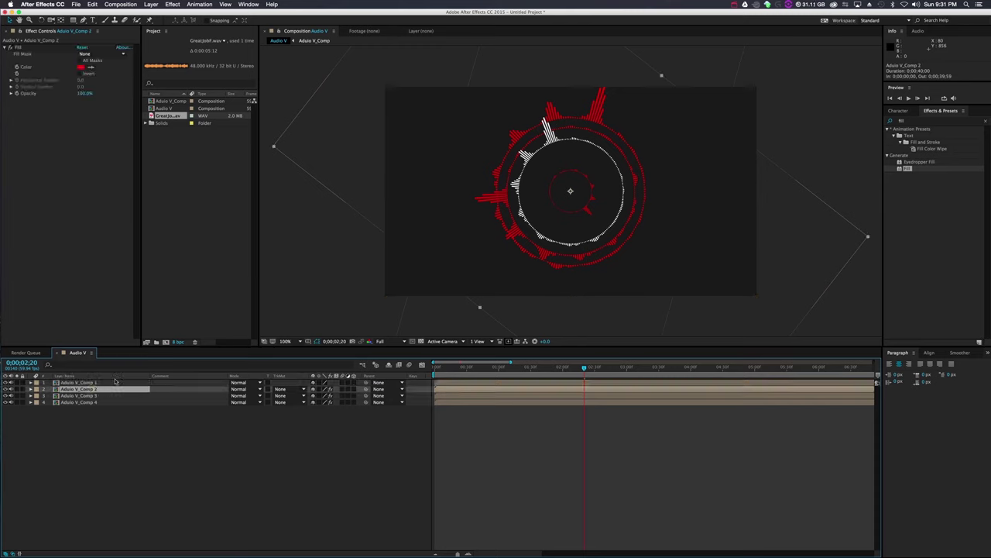
left_click(81, 68)
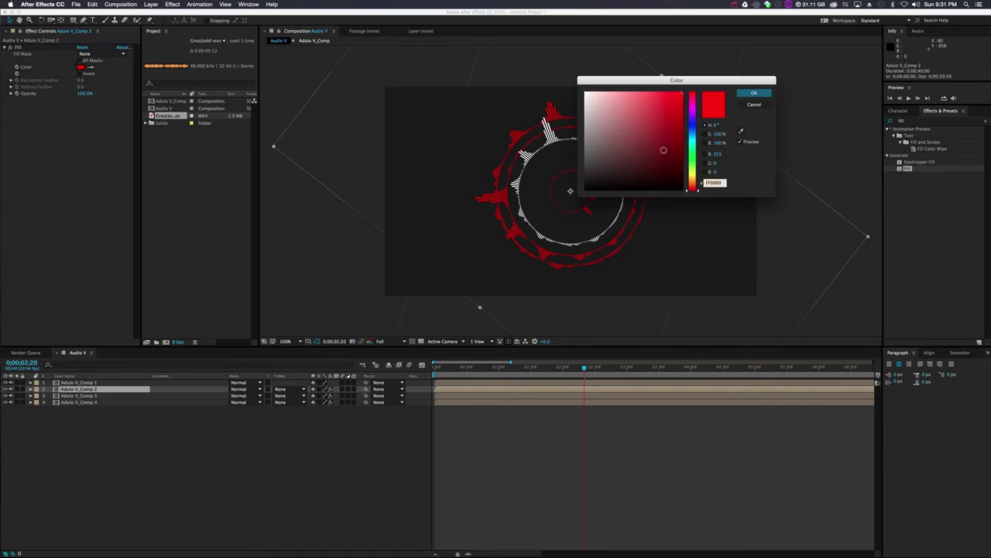
left_click_drag(693, 137, 692, 128)
left_click(656, 101)
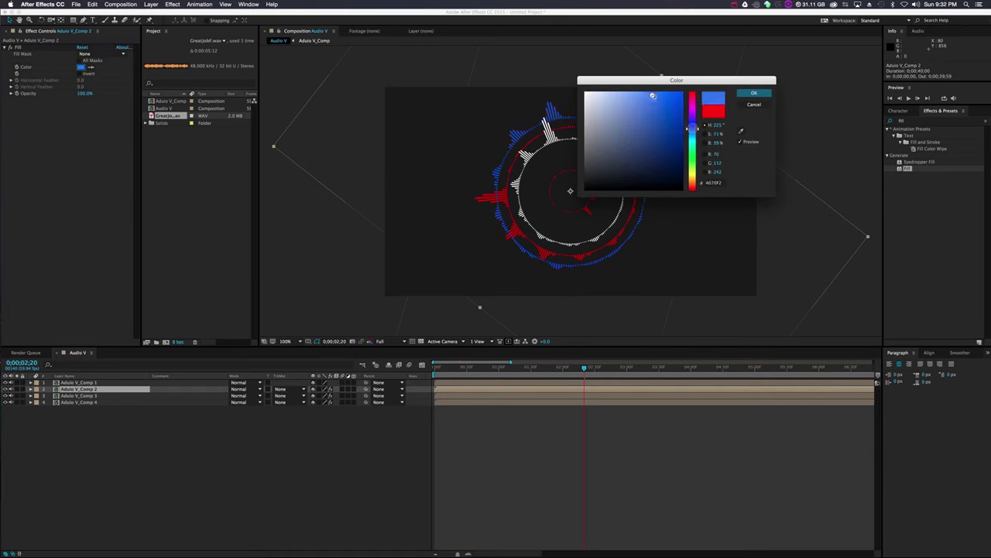
left_click(763, 92)
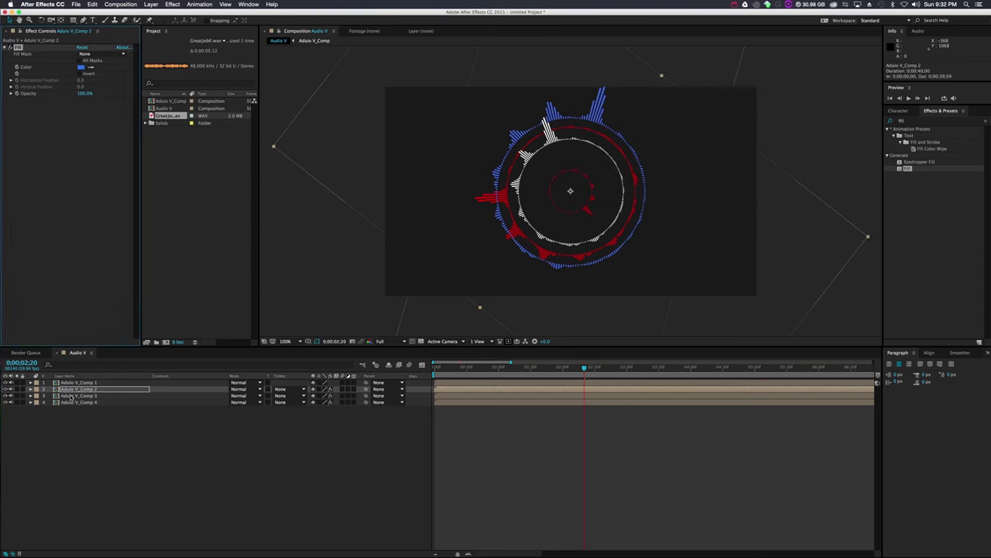
Set Aduio V_Comp 3's Fill colour to orange.
left_click(70, 396)
left_click(81, 68)
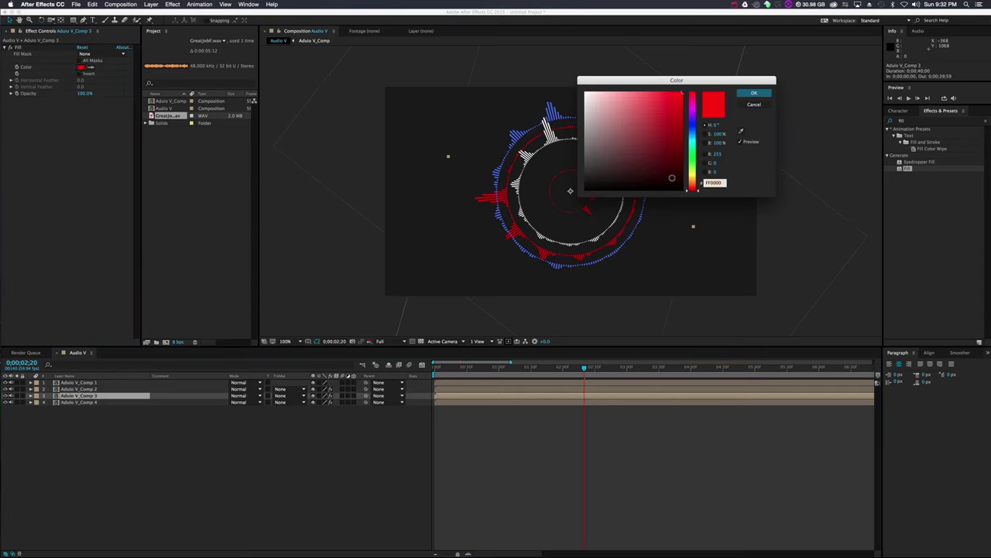
left_click(694, 179)
left_click_drag(695, 179, 694, 181)
left_click(754, 93)
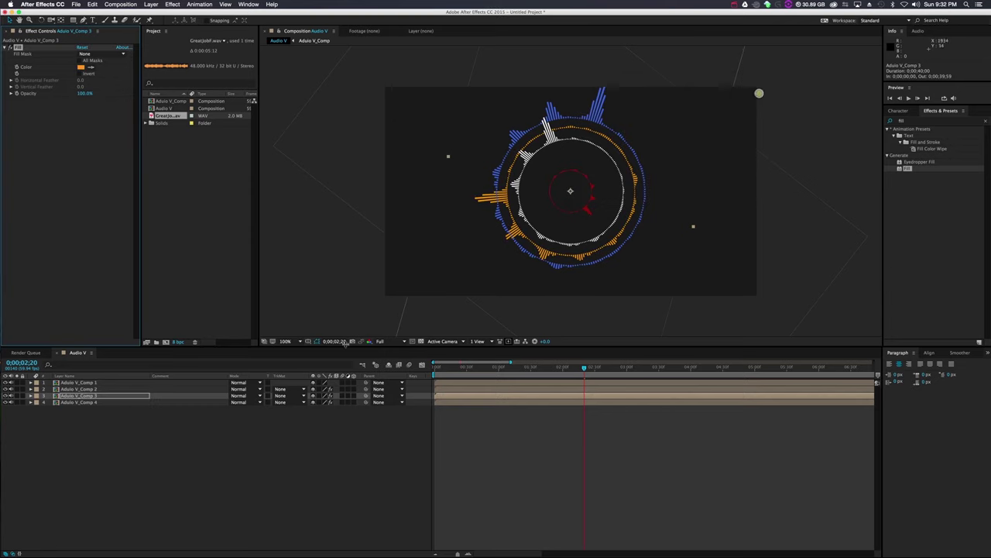
Set Aduio V_Comp 4's Fill colour to teal.
left_click(91, 402)
left_click(80, 67)
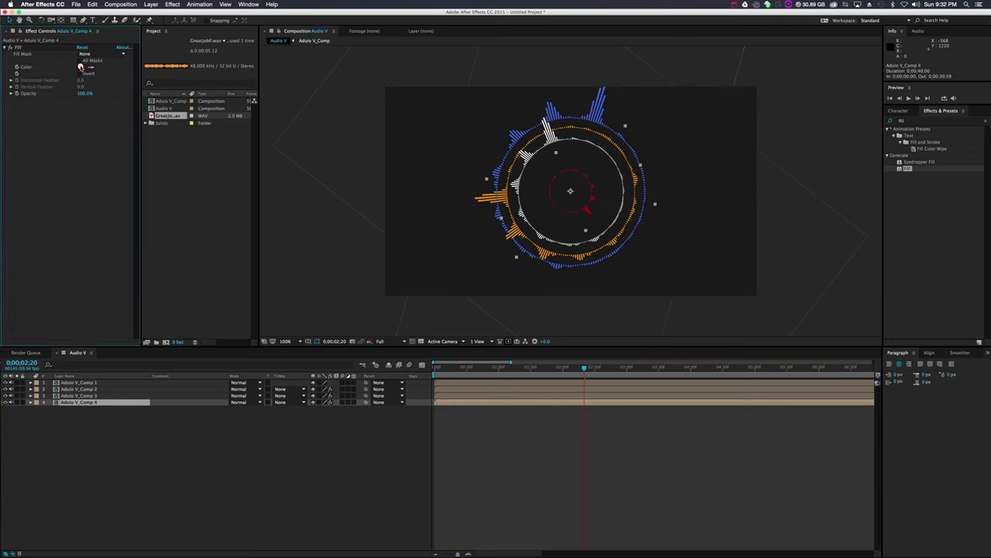
left_click(695, 147)
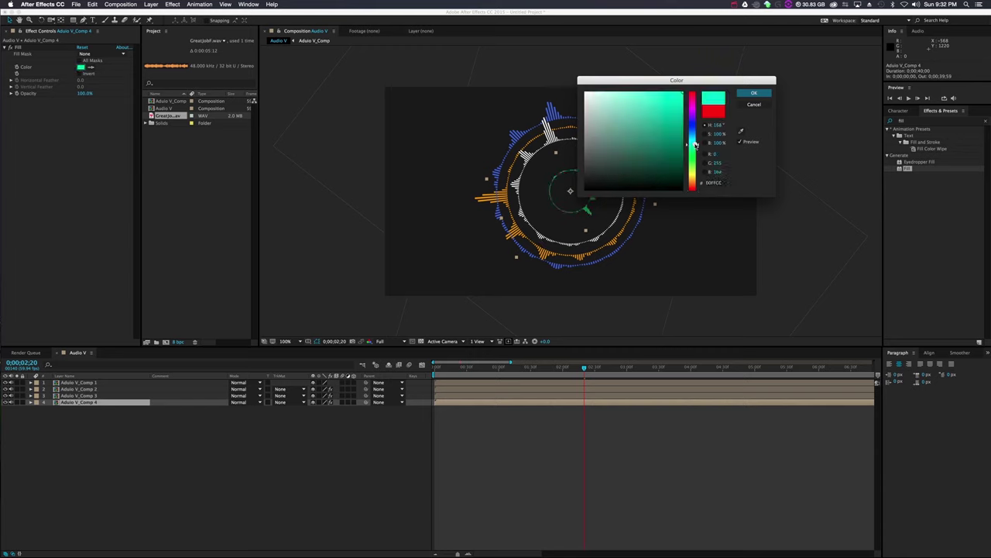
left_click(754, 93)
left_click(209, 470)
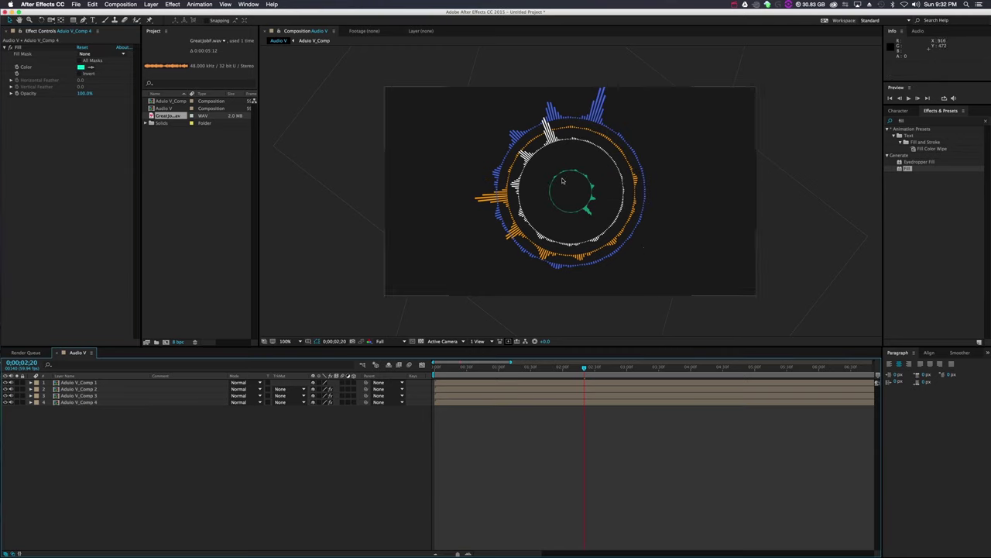
Set the opacity of ring layers 2–4 to 13%, 24% and 33%.
left_click_drag(75, 422, 88, 389)
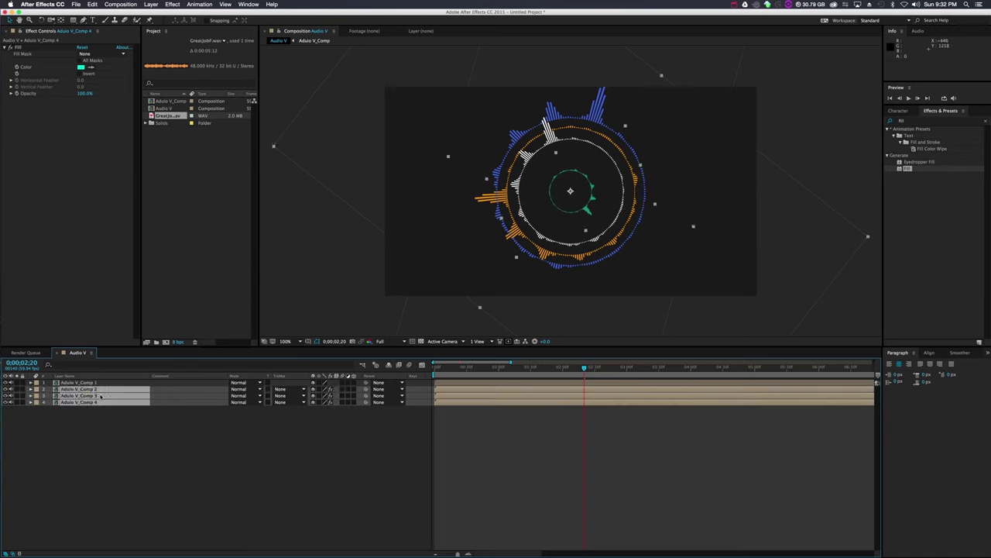
key("t")
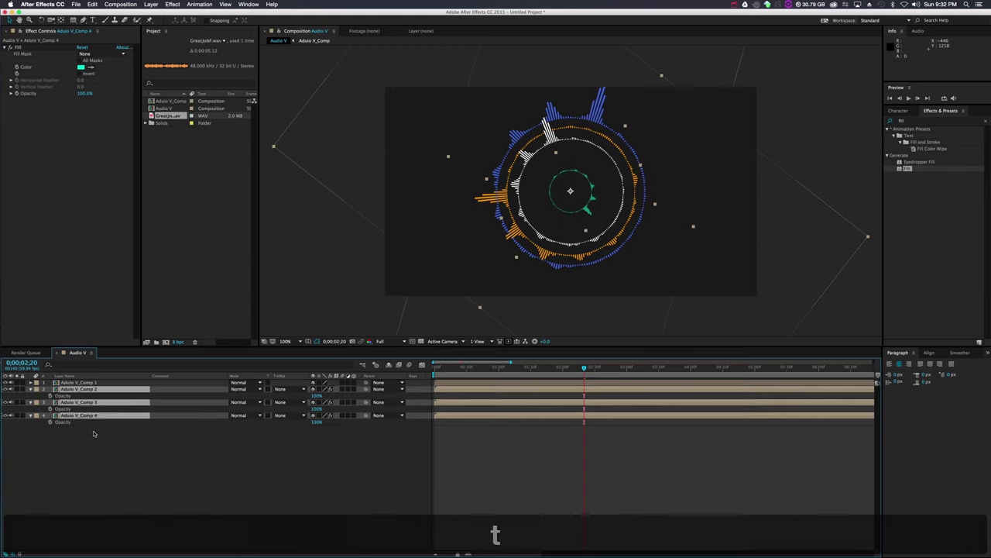
left_click(190, 469)
left_click_drag(314, 396, 296, 427)
left_click(297, 474)
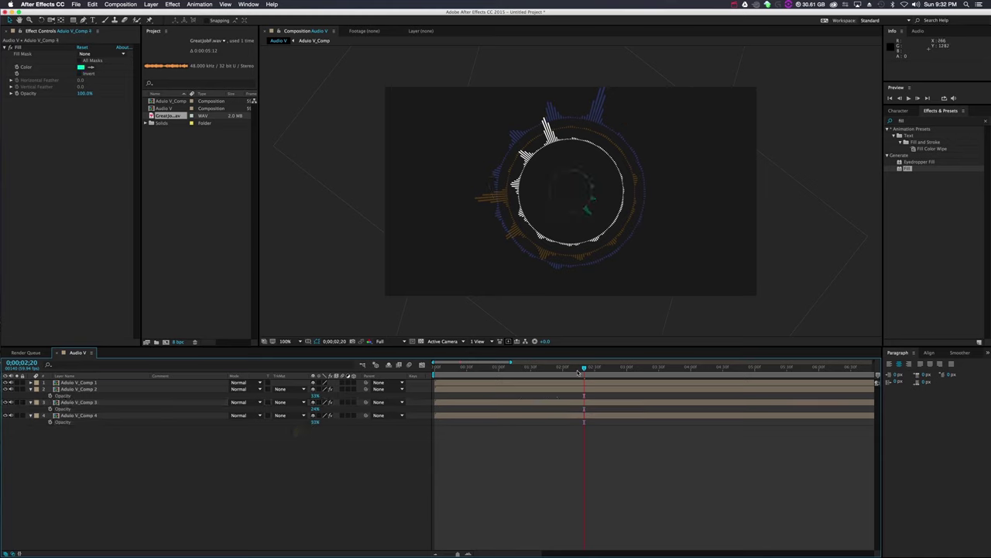
Preview the composition from near the start to check the faded rings.
left_click_drag(585, 367, 466, 368)
key("space")
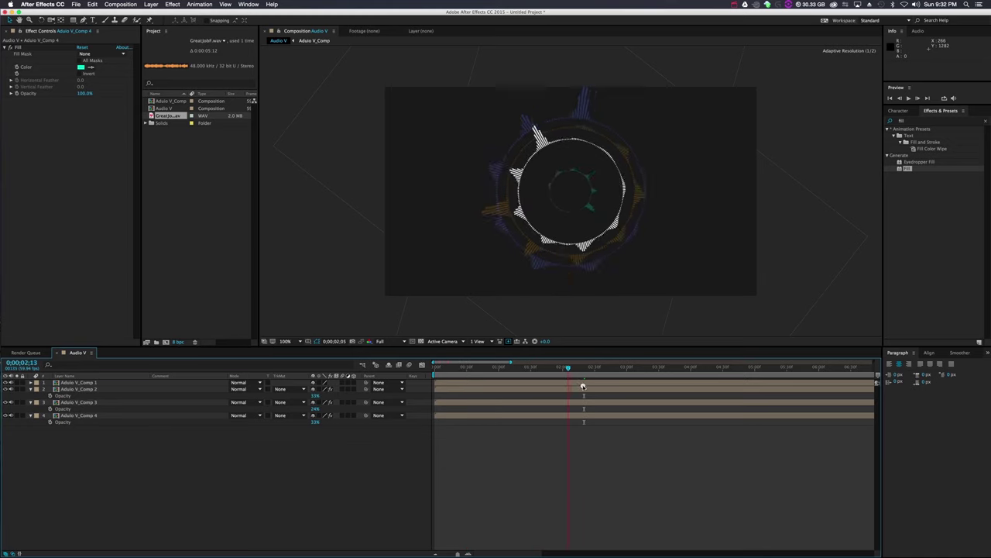
mouse_move(610, 391)
left_mouse_down()
mouse_move(628, 394)
mouse_move(593, 397)
left_mouse_up()
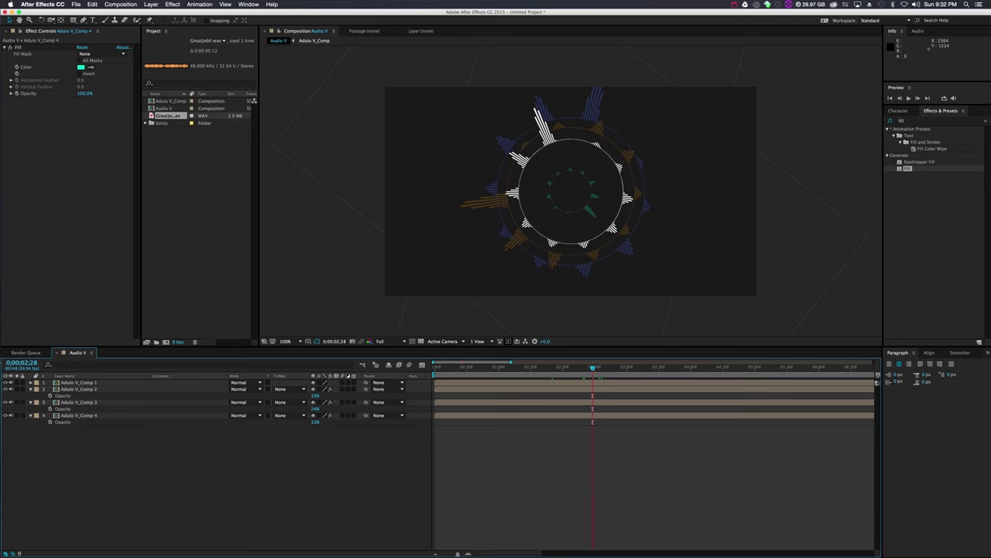
key("super+Tab")
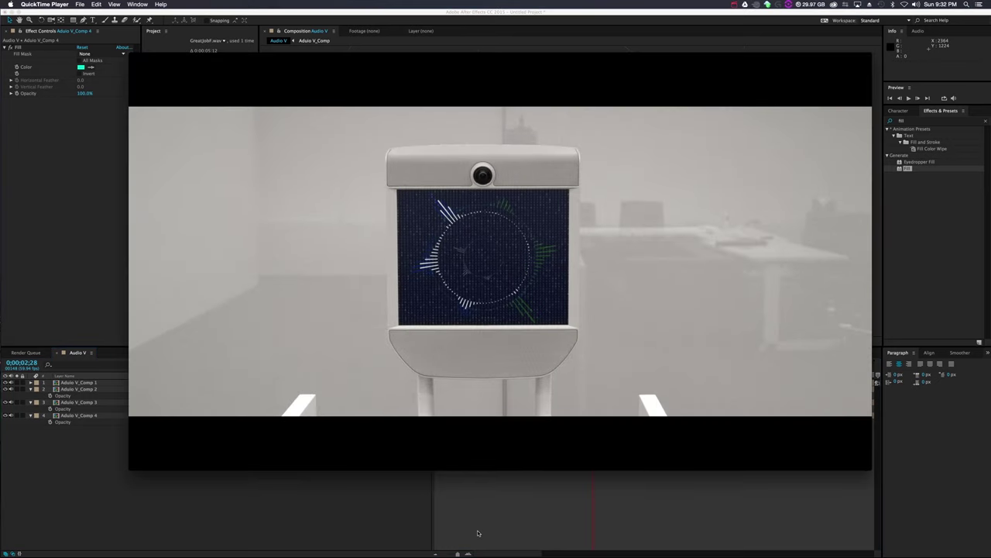
mouse_move(465, 390)
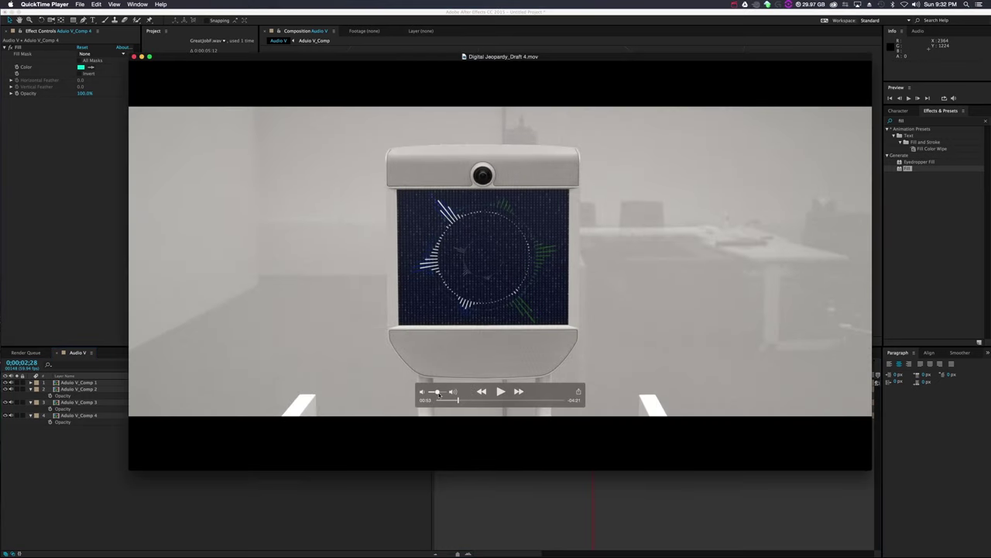
left_click_drag(457, 400, 456, 400)
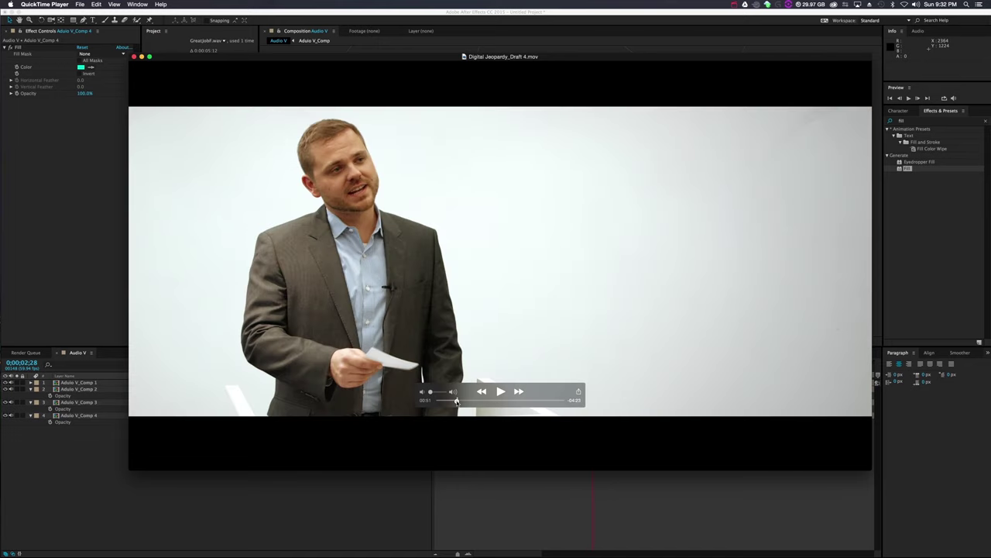
key("space")
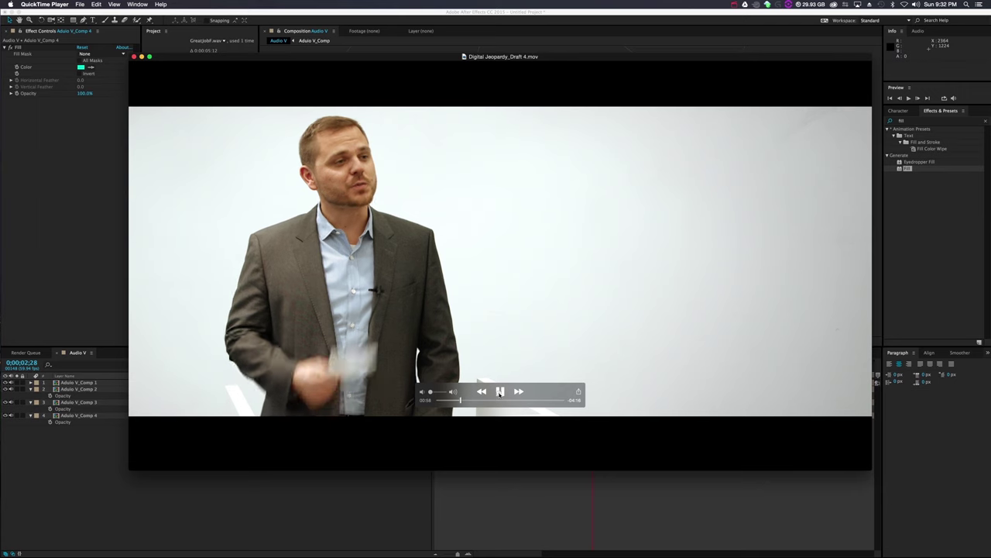
key("space")
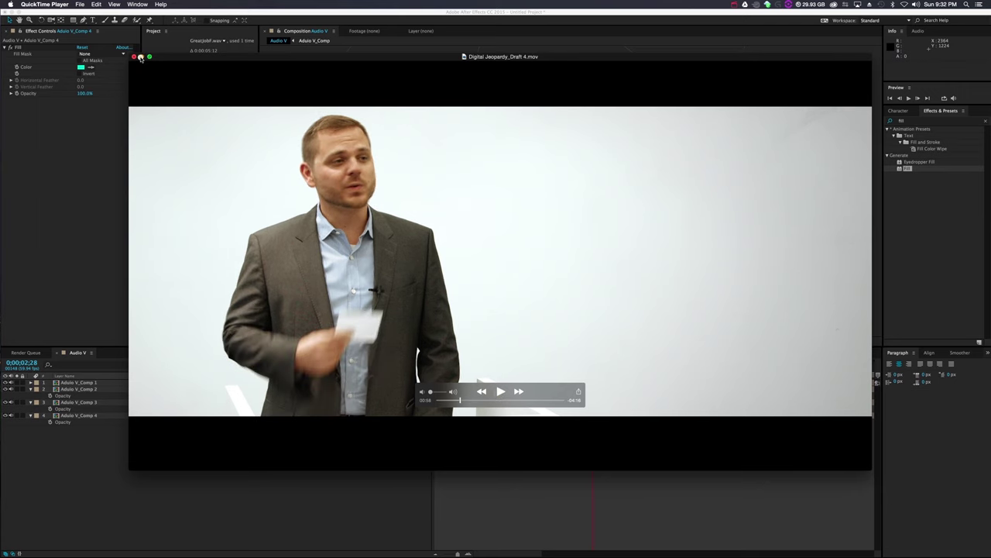
left_click(141, 58)
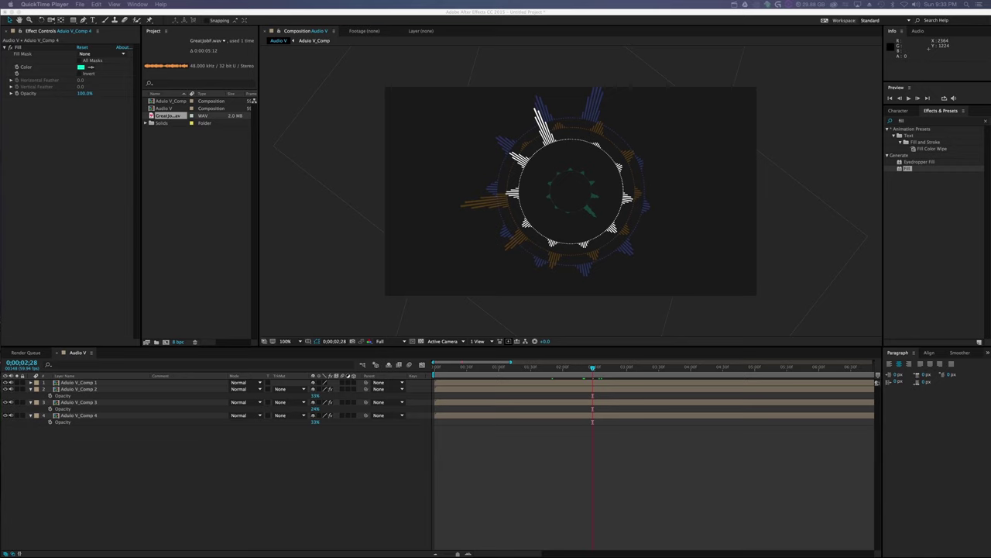
Import the Matrix code footage as the bottom layer and slide its timing until code fills the frame.
left_click_drag(422, 329, 181, 187)
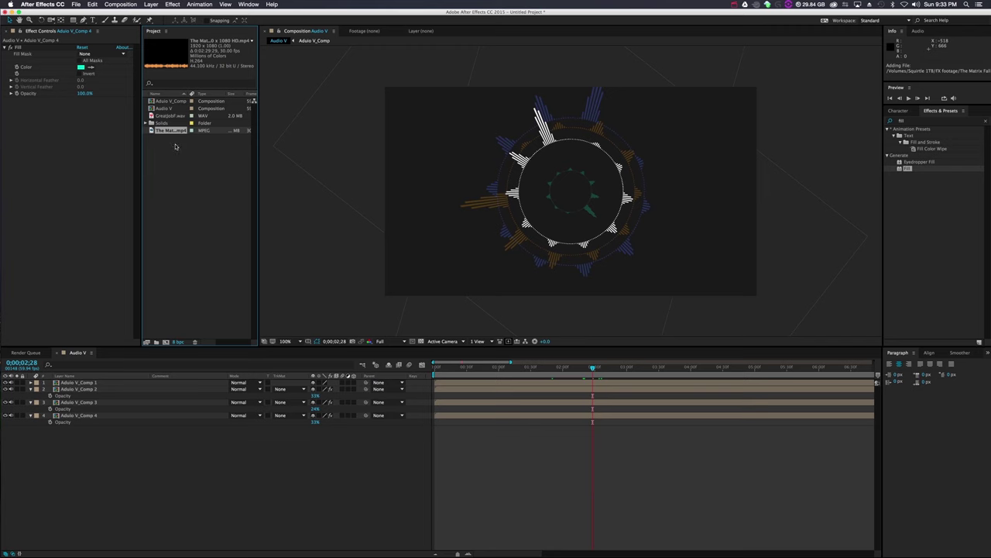
left_click_drag(215, 462, 208, 504)
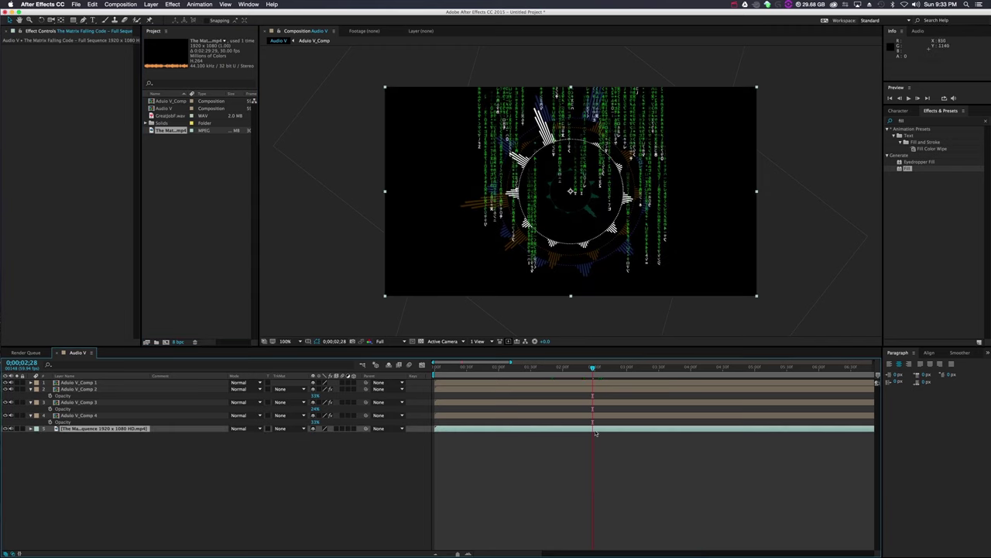
left_click_drag(598, 429, 423, 436)
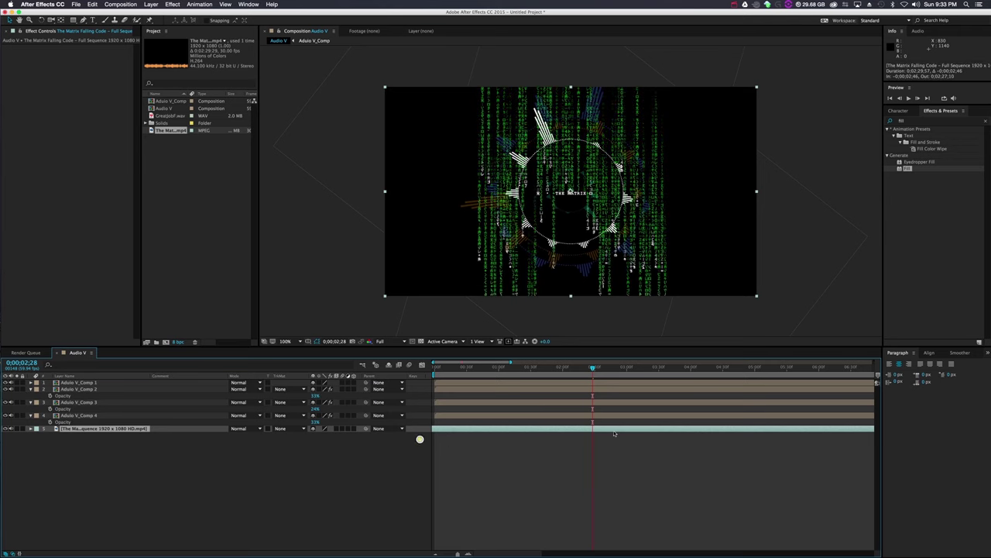
left_click_drag(686, 430, 429, 427)
left_click_drag(722, 430, 528, 429)
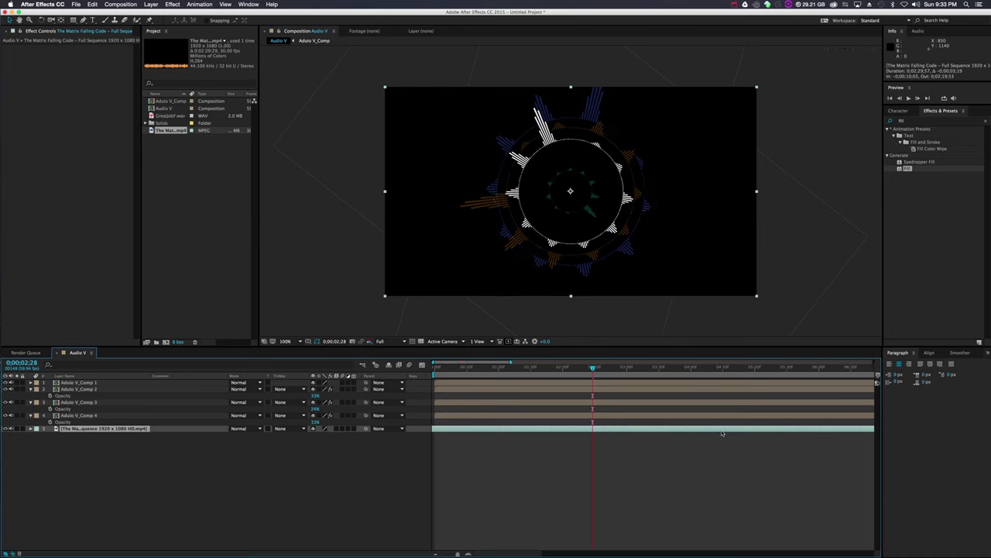
left_click_drag(720, 430, 387, 428)
left_click_drag(765, 432, 454, 428)
left_click_drag(721, 430, 531, 428)
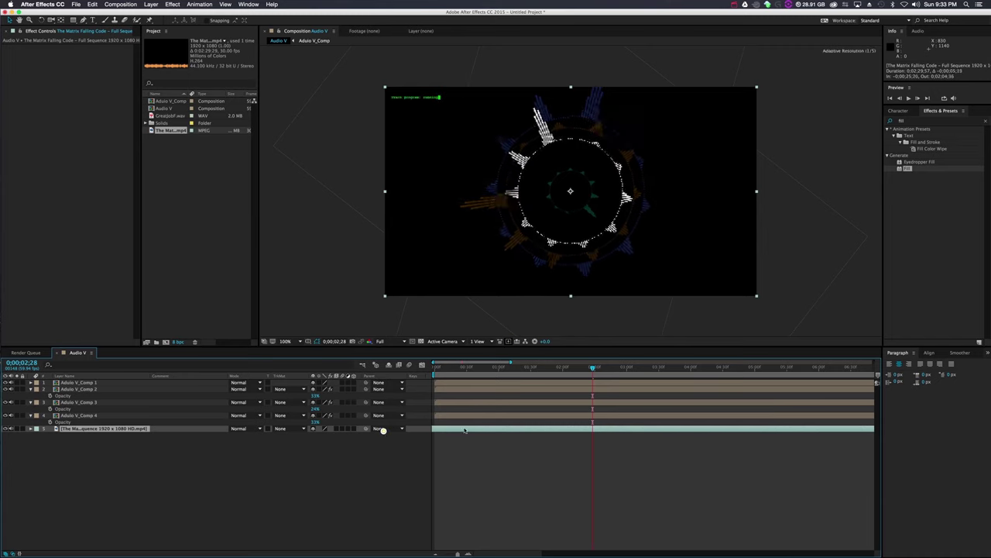
left_click_drag(769, 428, 721, 434)
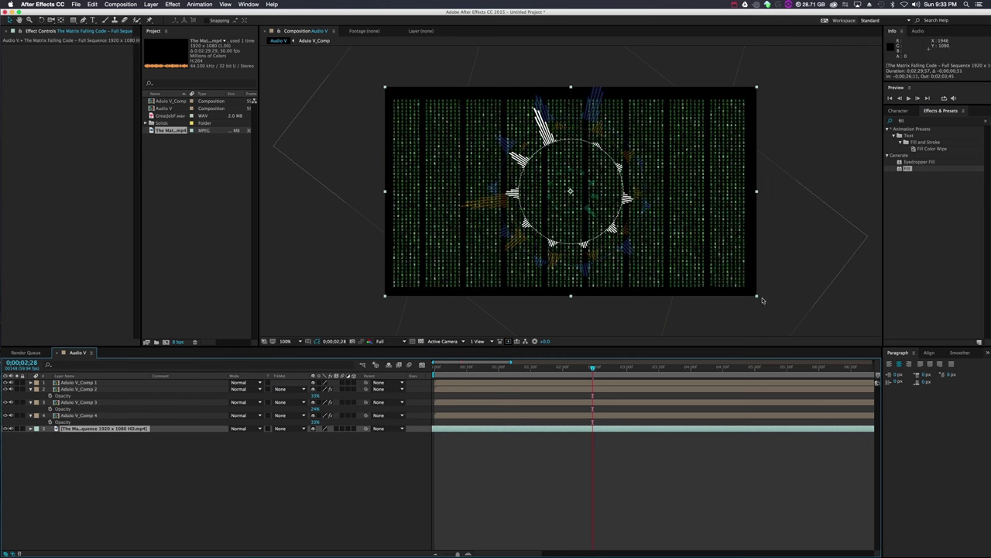
Scale the Matrix footage to 115% and apply Hue/Saturation with Master Saturation -100.
left_click_drag(757, 297, 784, 312)
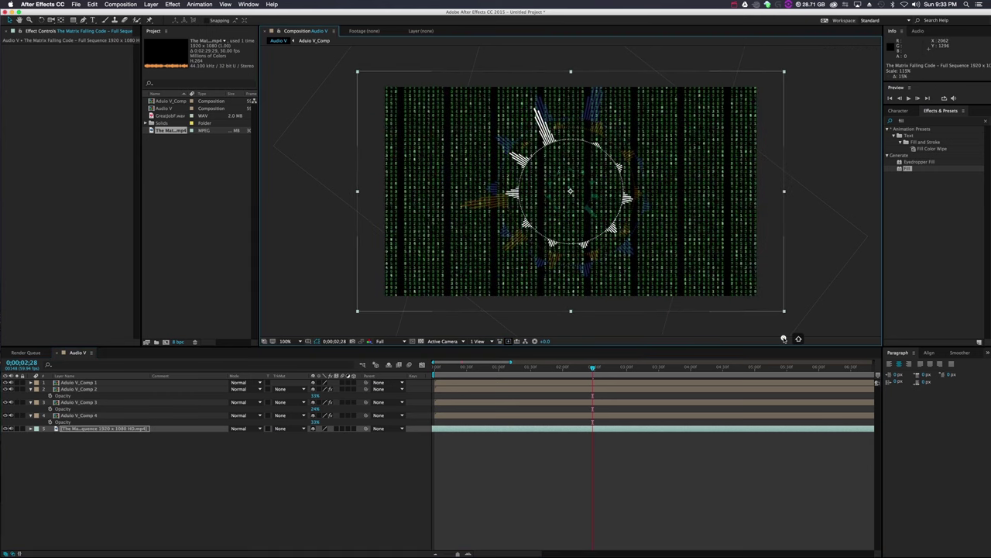
left_click(551, 492)
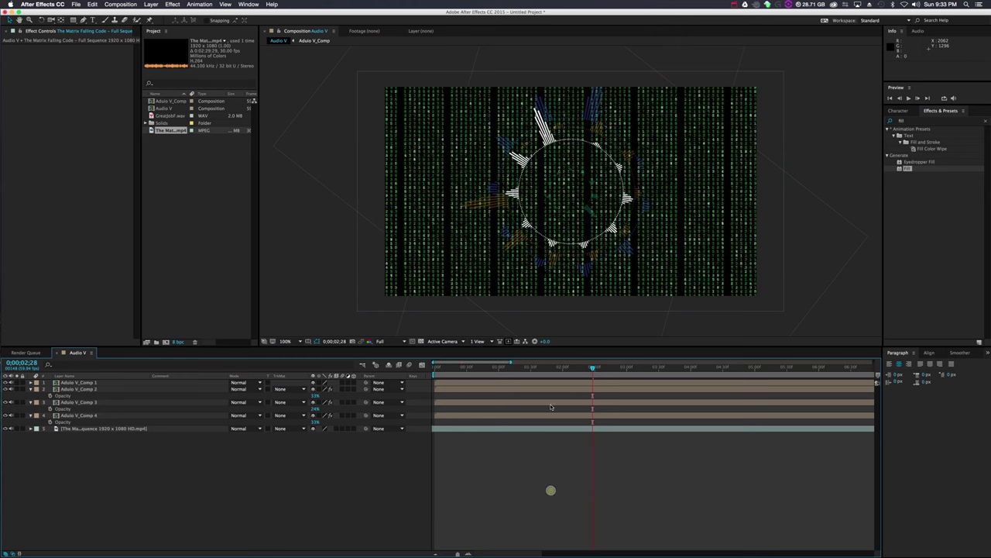
left_click(908, 122)
type("sat")
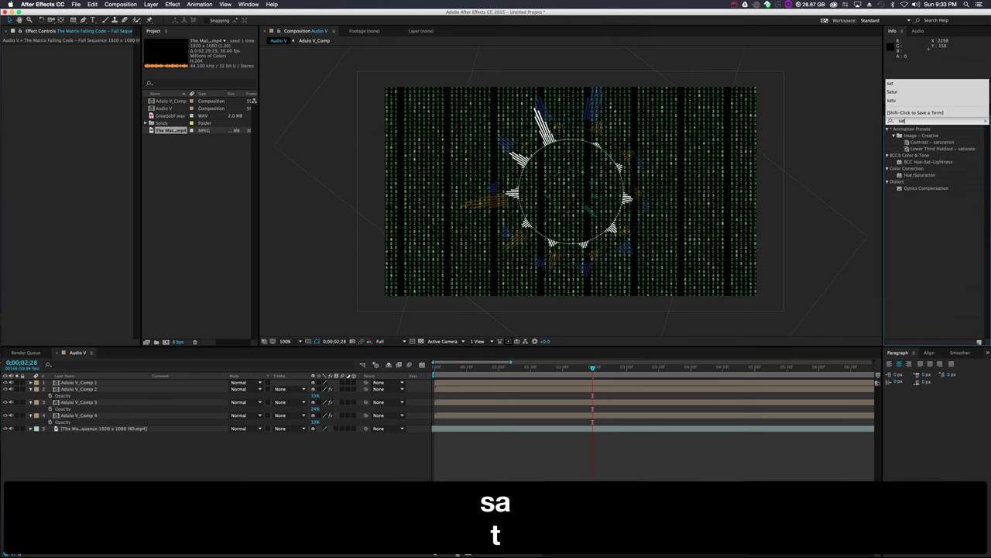
left_click_drag(915, 174, 619, 427)
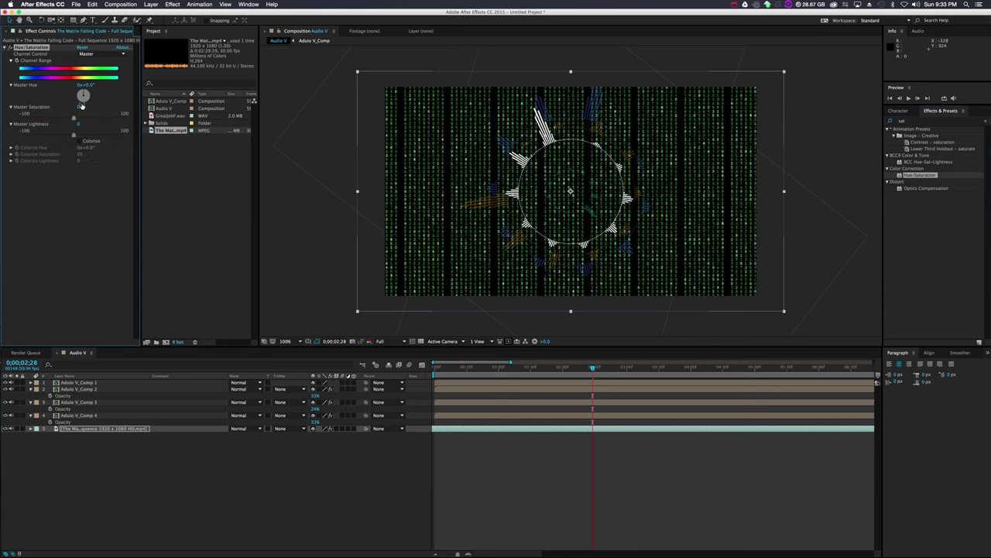
left_click_drag(74, 118, 21, 121)
left_click(916, 236)
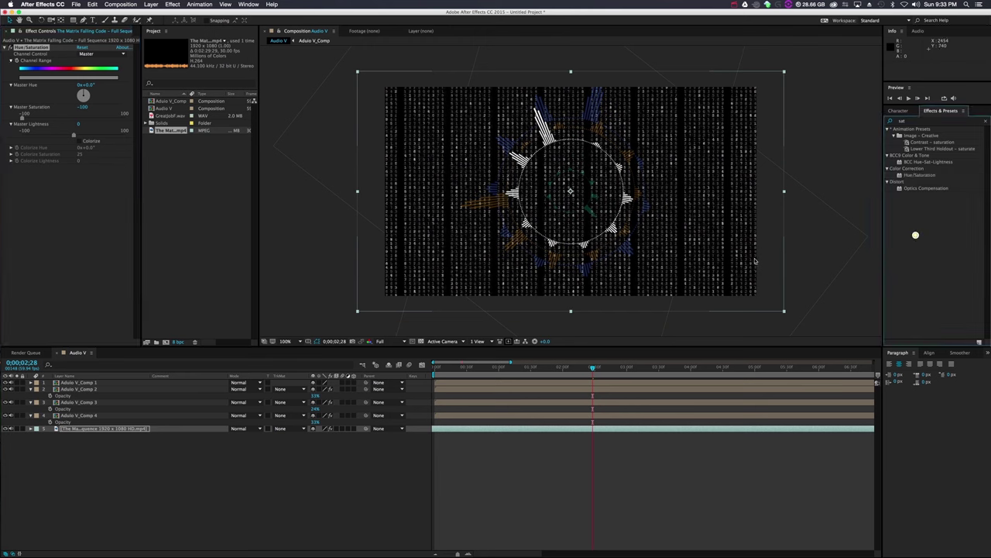
Lower the Matrix footage layer's opacity to 19%.
left_click(78, 430)
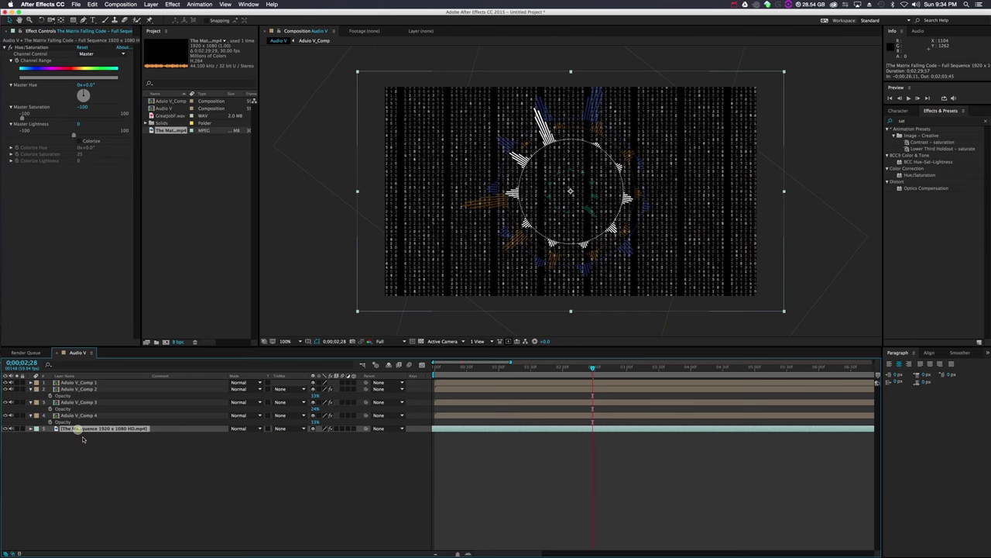
key("t")
left_click_drag(312, 438, 299, 441)
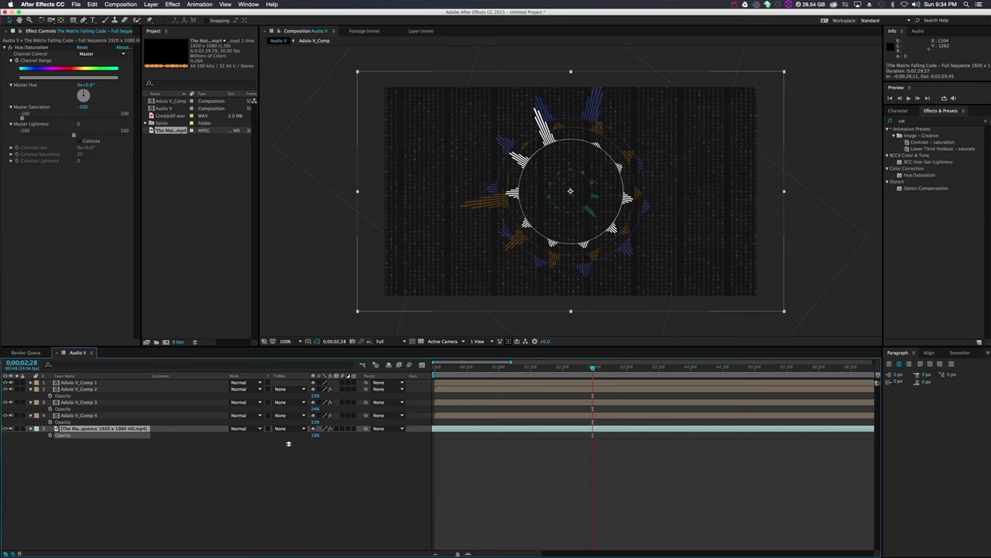
Collapse the properties of the Matrix footage and Adiuo V_Comp 2–4 layers.
left_click(286, 445)
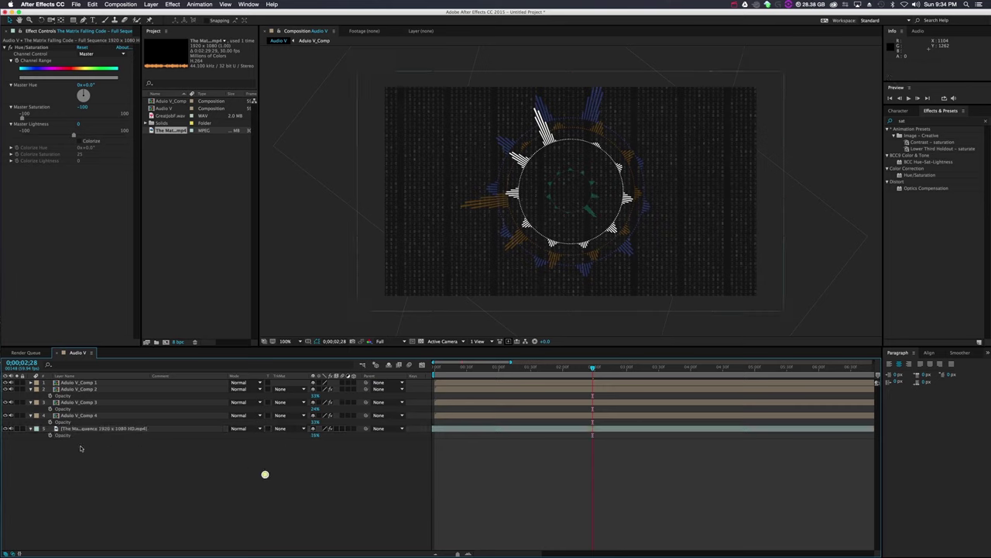
left_click(86, 430)
left_click(31, 429)
left_click(31, 415)
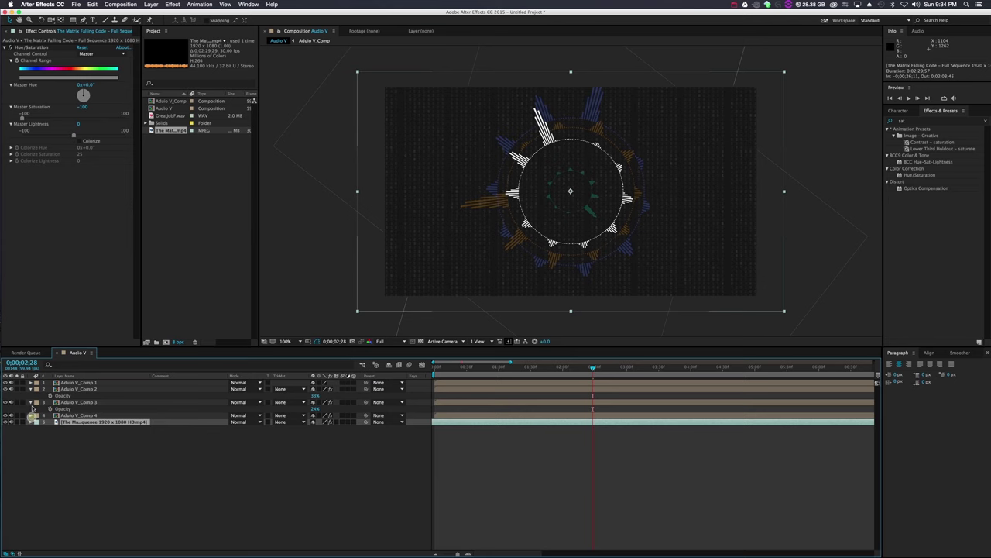
left_click(31, 389)
left_click(31, 394)
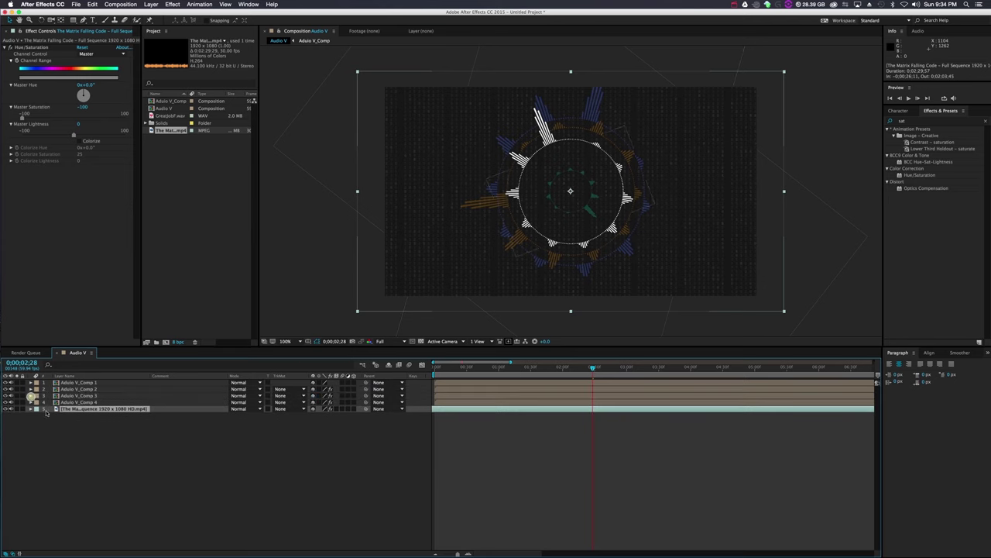
Duplicate the Matrix footage layer and shift the copy to Position X 987.
key("super+d")
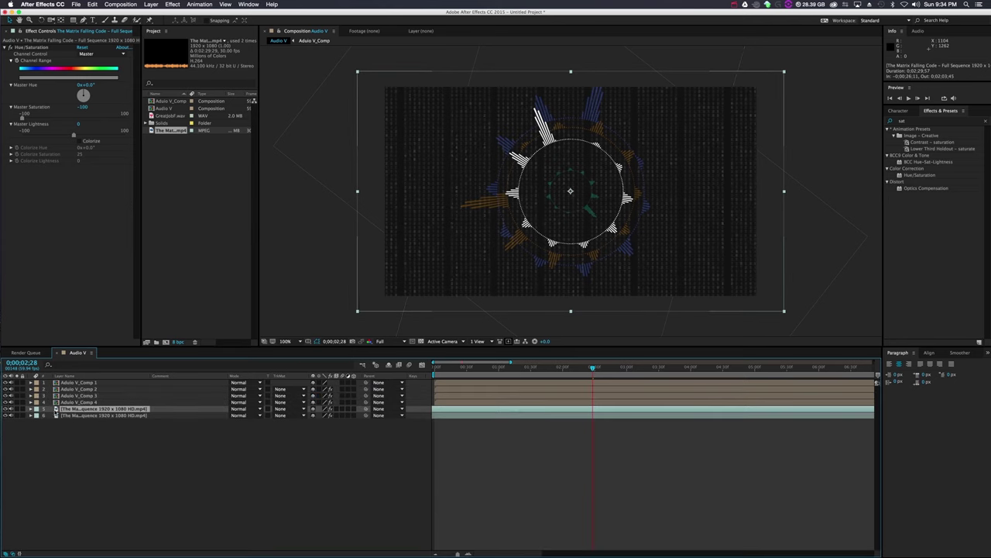
key("p")
left_click_drag(318, 417, 326, 415)
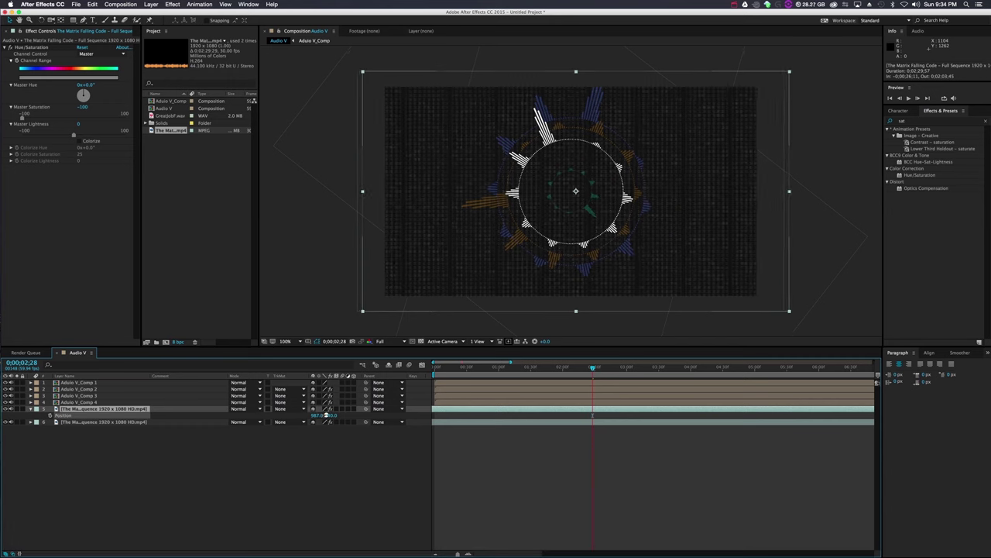
Scrub to where the spectrum is active, then bring up the QuickTime draft video.
left_click_drag(591, 372, 524, 378)
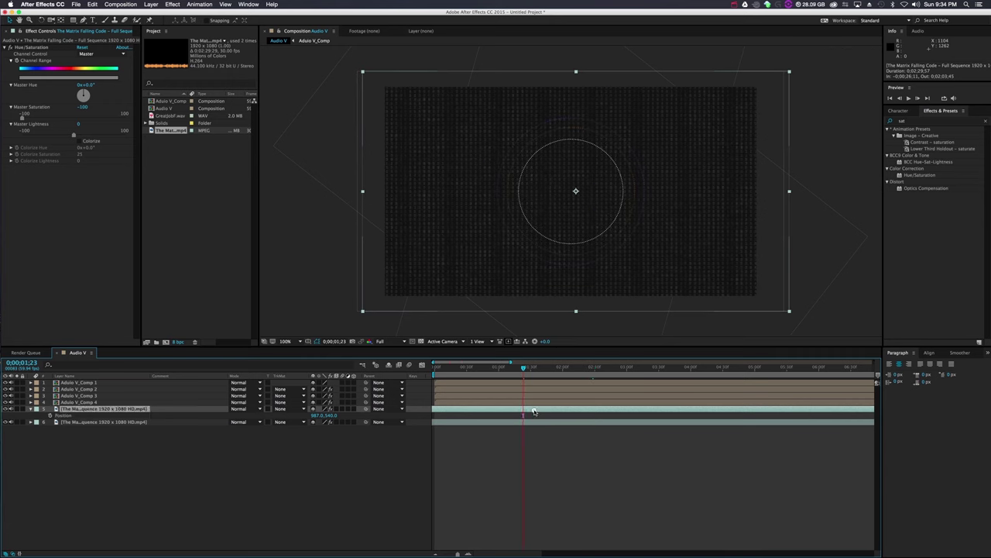
left_click(517, 411)
left_click_drag(531, 369, 561, 374)
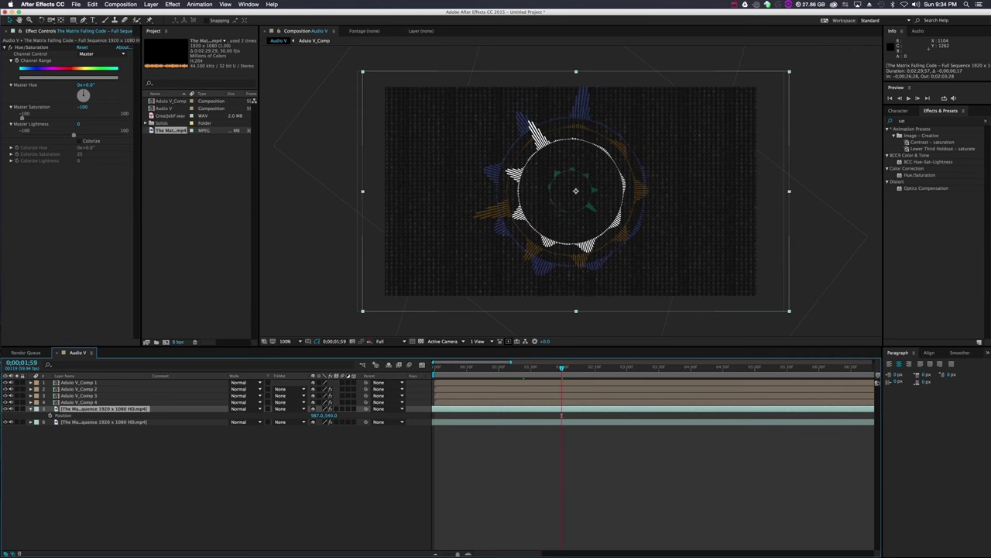
key("super+Tab")
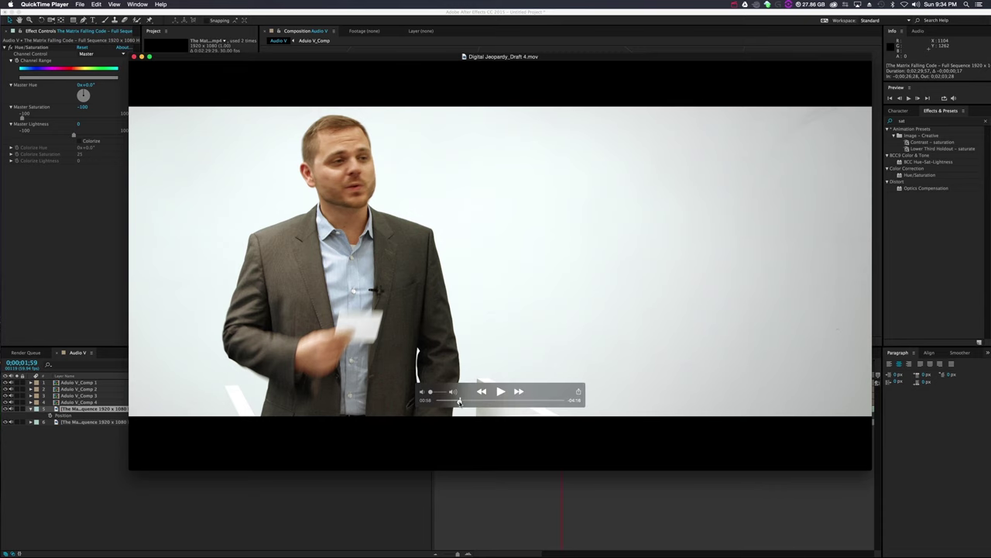
Review the robot scene in Digital Jeopardy_Draft 4.mov, then minimize its window.
left_click(460, 400)
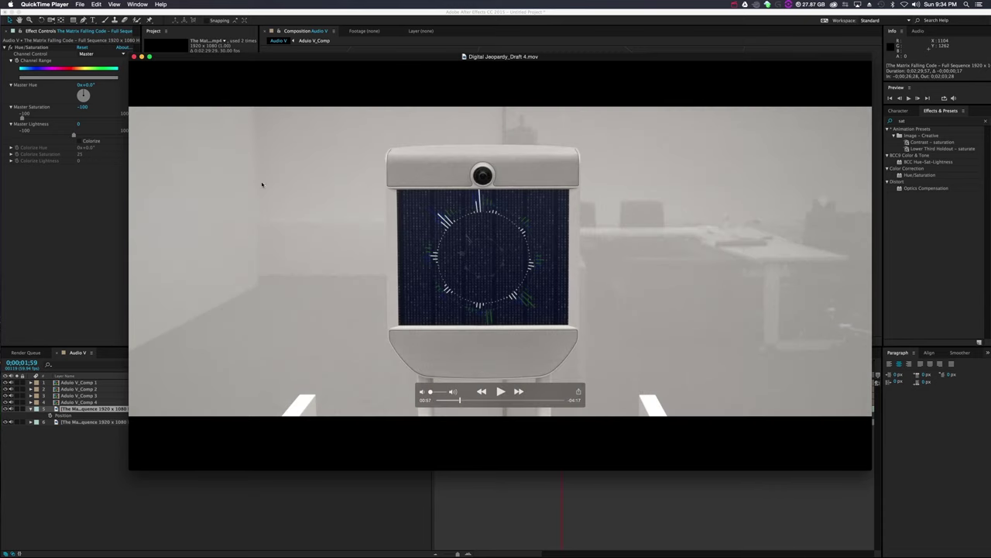
left_click(141, 56)
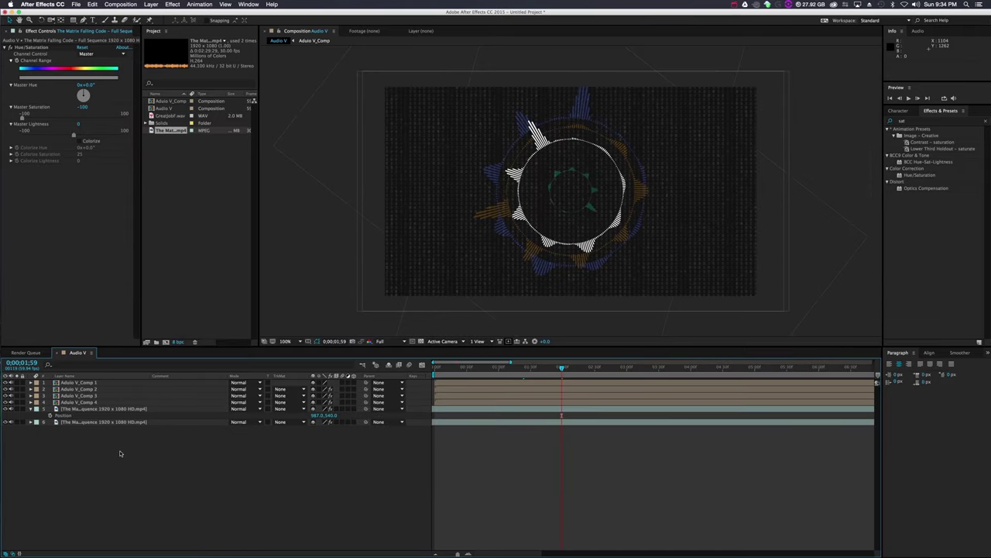
Create a new blue solid layer named 'Blue'.
right_click(165, 460)
mouse_move(189, 467)
left_click(270, 484)
type("Blue")
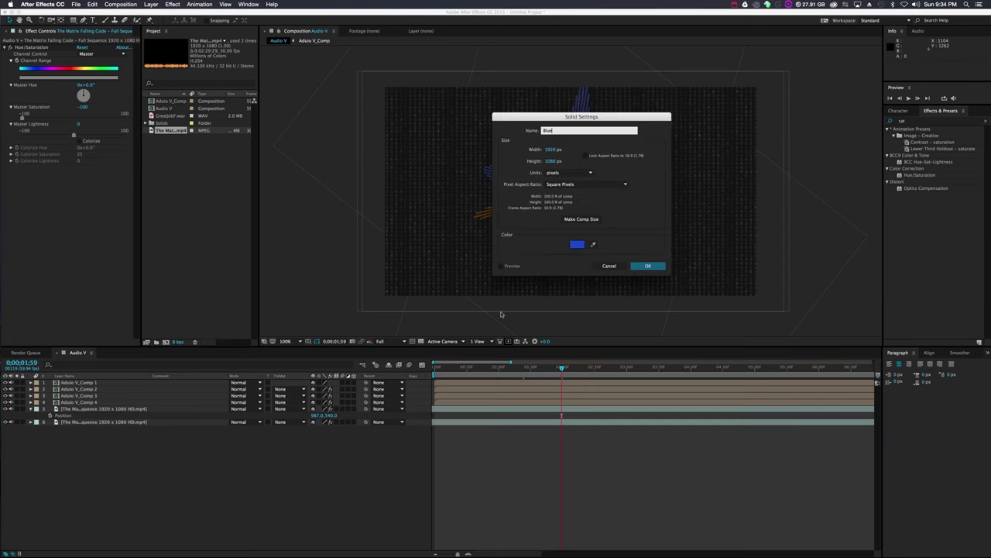
left_click(576, 245)
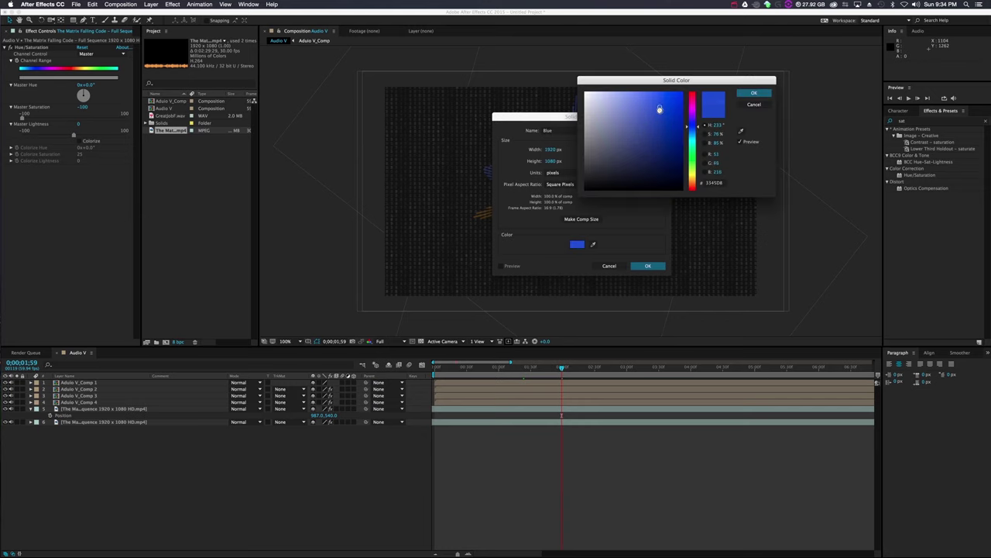
left_click(754, 93)
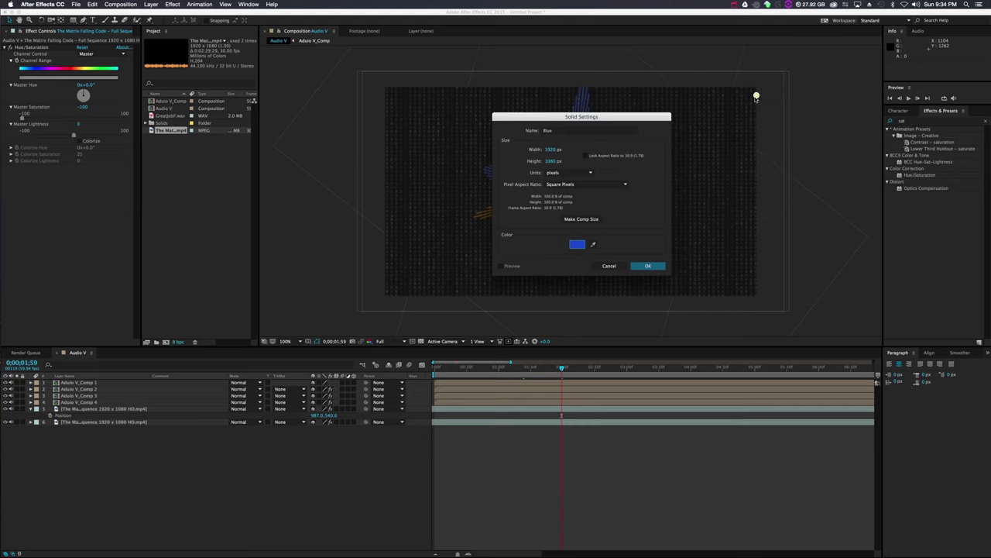
left_click(655, 265)
Move the Blue solid below Adiuo V_Comp 4 and lower its opacity to a faint tint.
left_click_drag(66, 382, 93, 414)
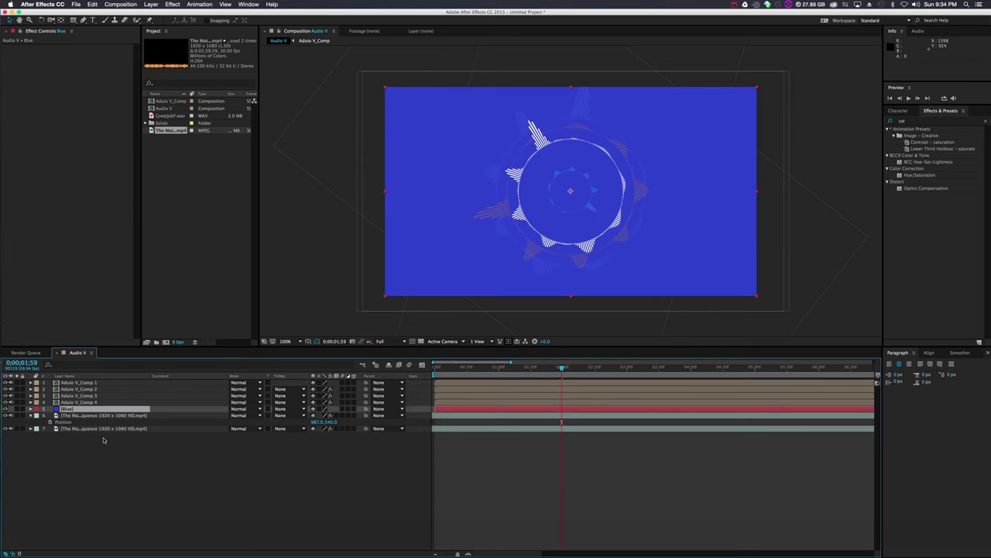
key("t")
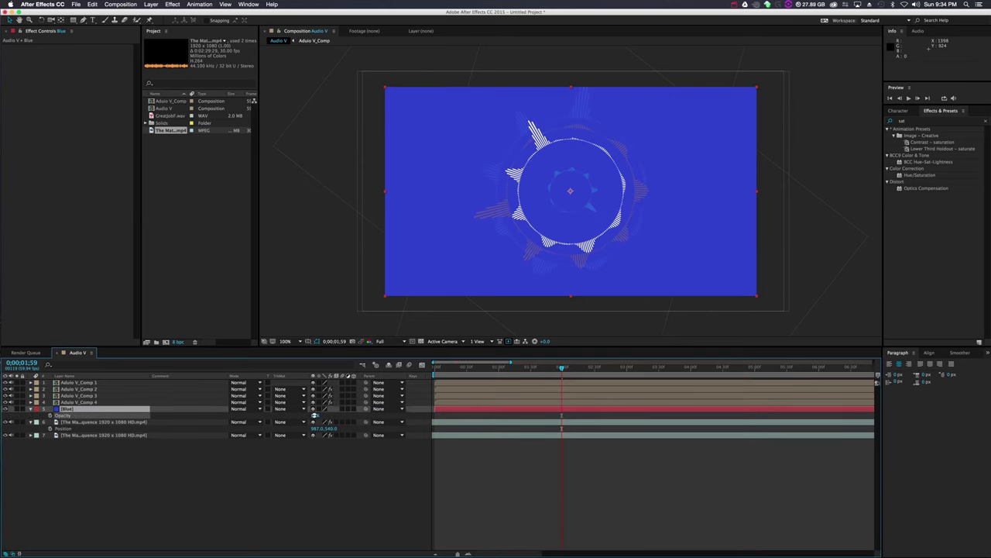
left_click_drag(314, 416, 283, 418)
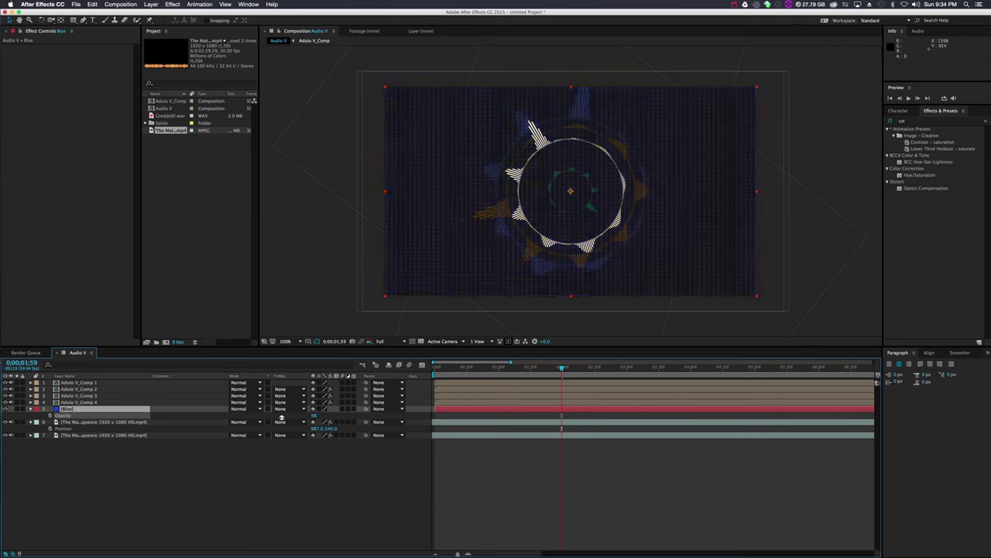
Collapse the properties of the Blue layer and layer 6.
left_click(268, 494)
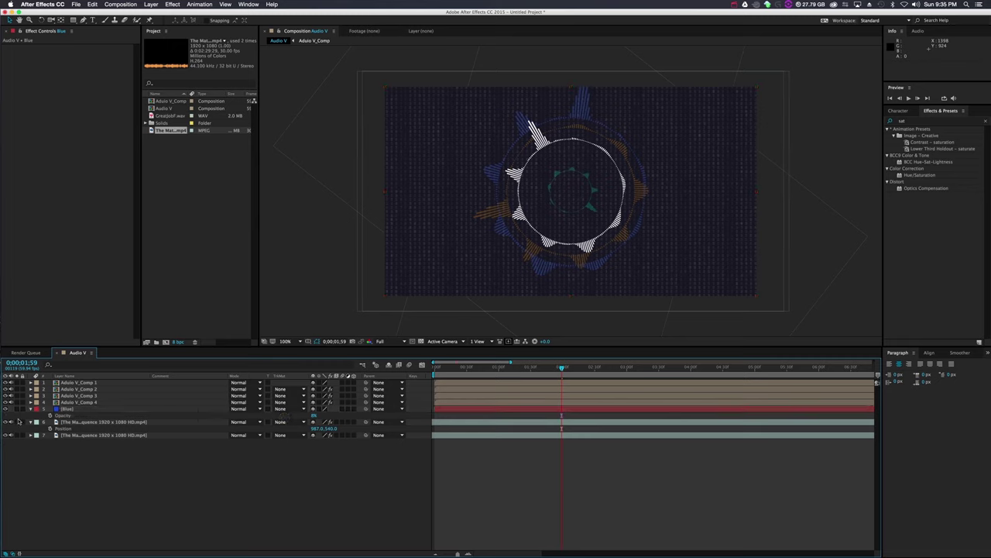
left_click(31, 408)
left_click(31, 415)
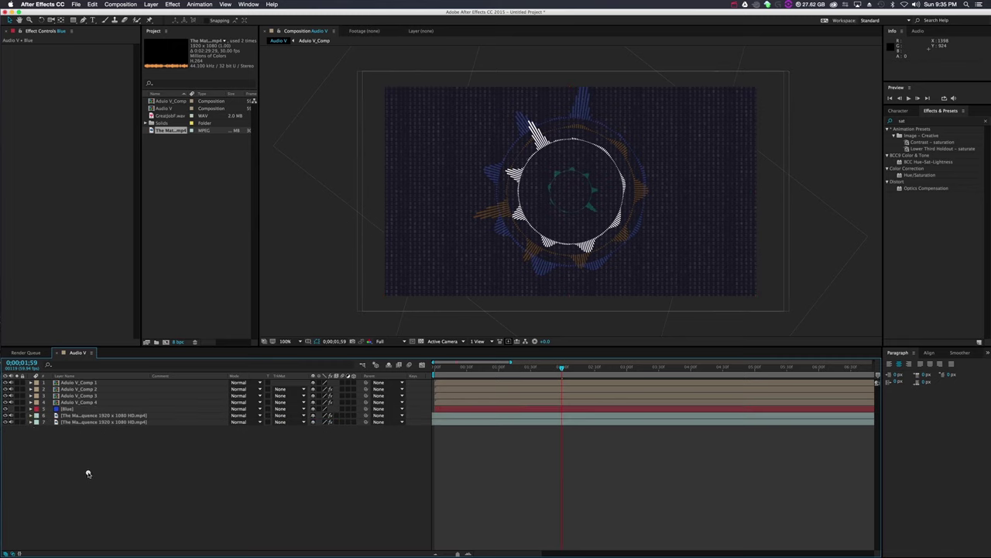
Play back the composition from an earlier point, then stop it.
left_click(492, 367)
key("space")
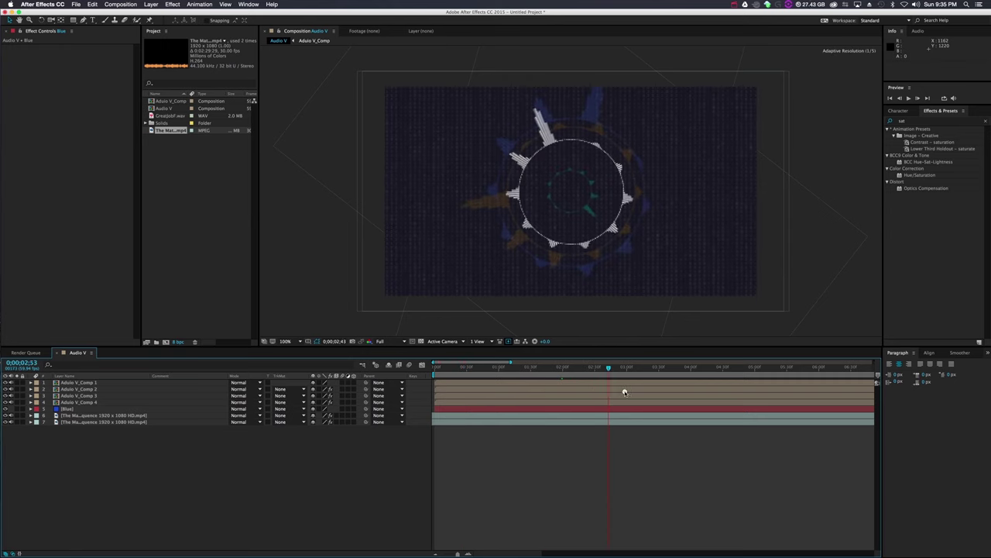
left_click(515, 395)
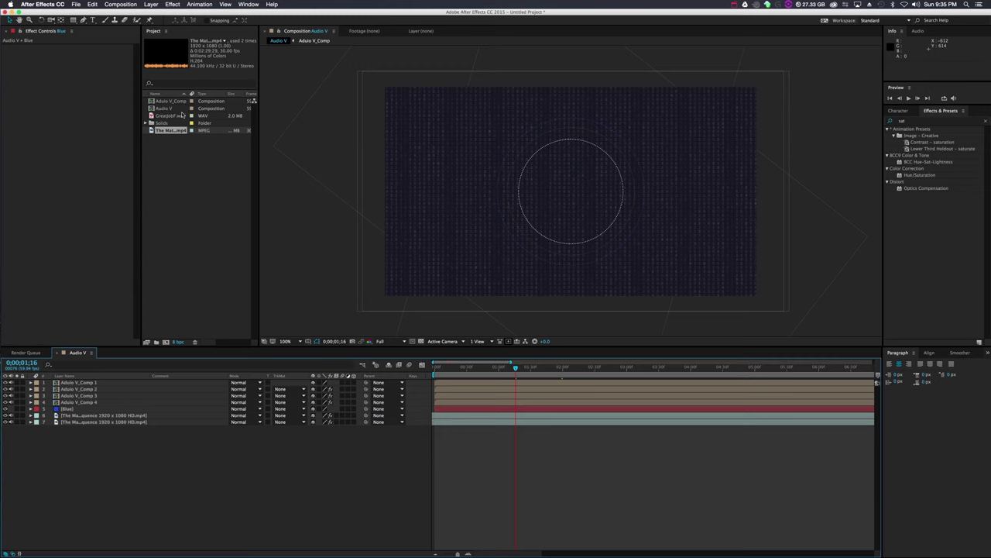
Open the Adiuo V_Comp precomp from the Audio V composition to view its Audio V Solid and GreatJobF.wav layers.
left_click(193, 192)
left_click(166, 108)
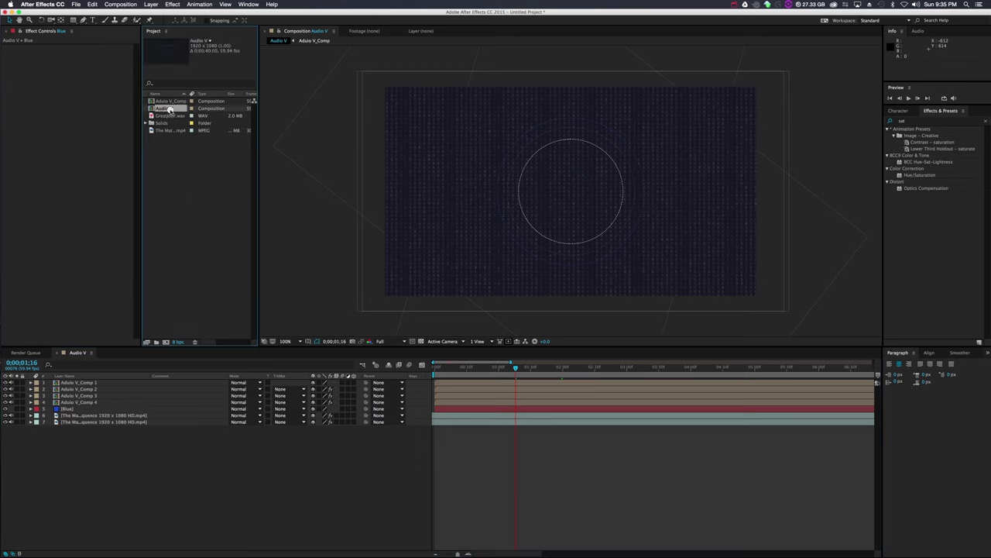
double_click(89, 383)
left_click(81, 389)
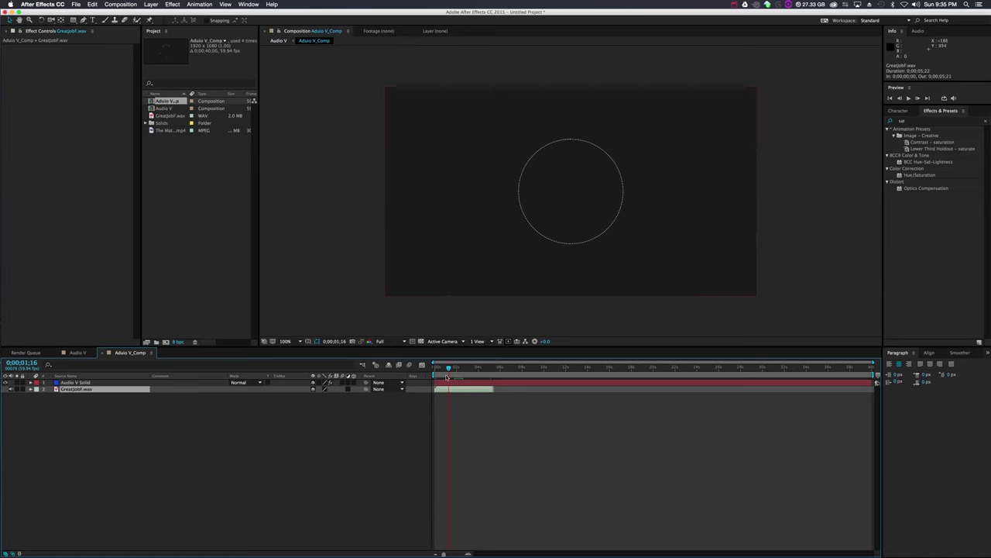
left_click(419, 422)
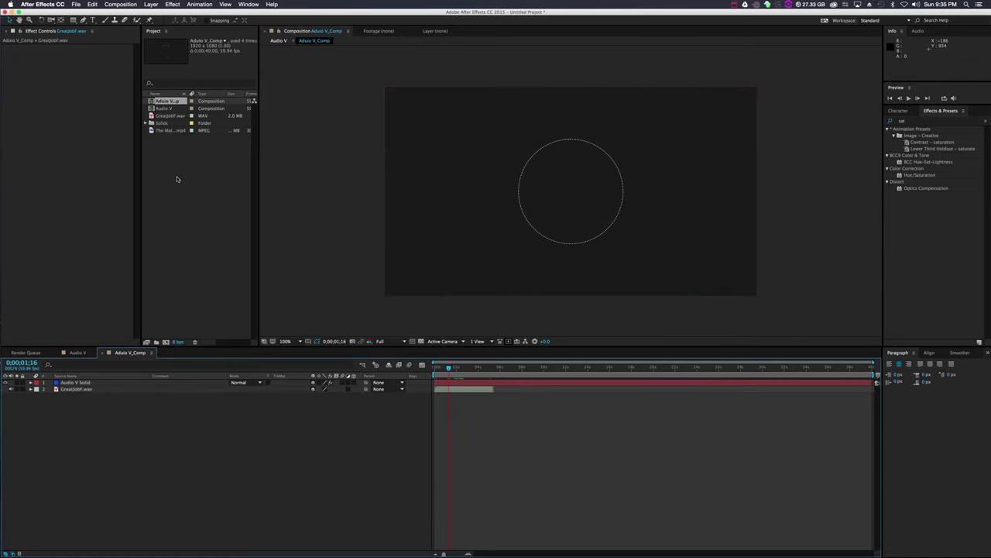